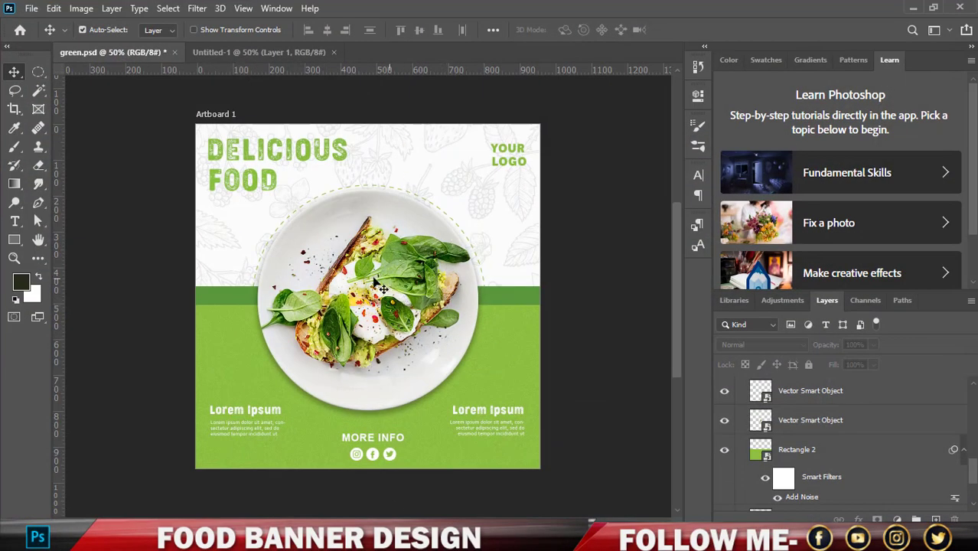
- Switch to the blank Untitled-1 document with its empty Artboard 1
left_click(256, 51)
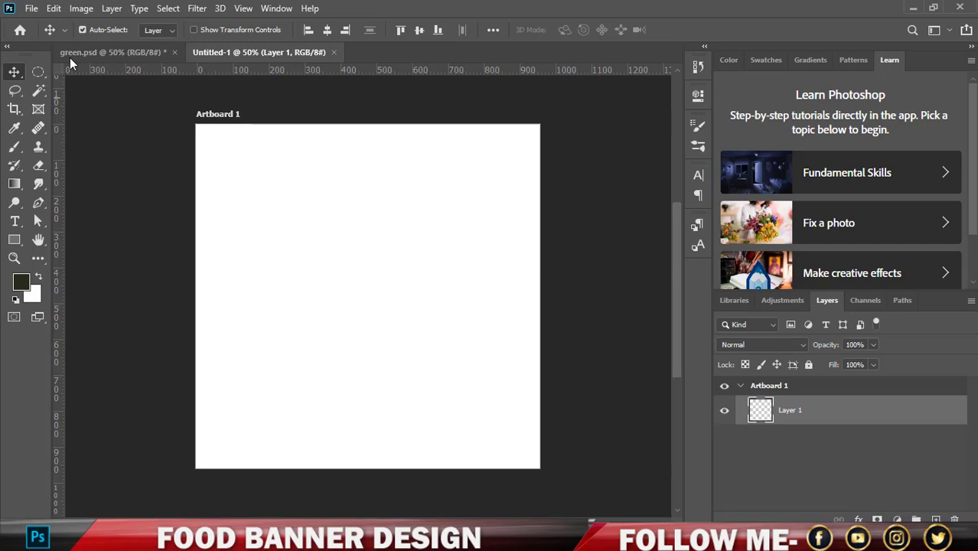
- Check the New document preset's width and height, then cancel without creating a file
left_click(31, 8)
left_click(46, 20)
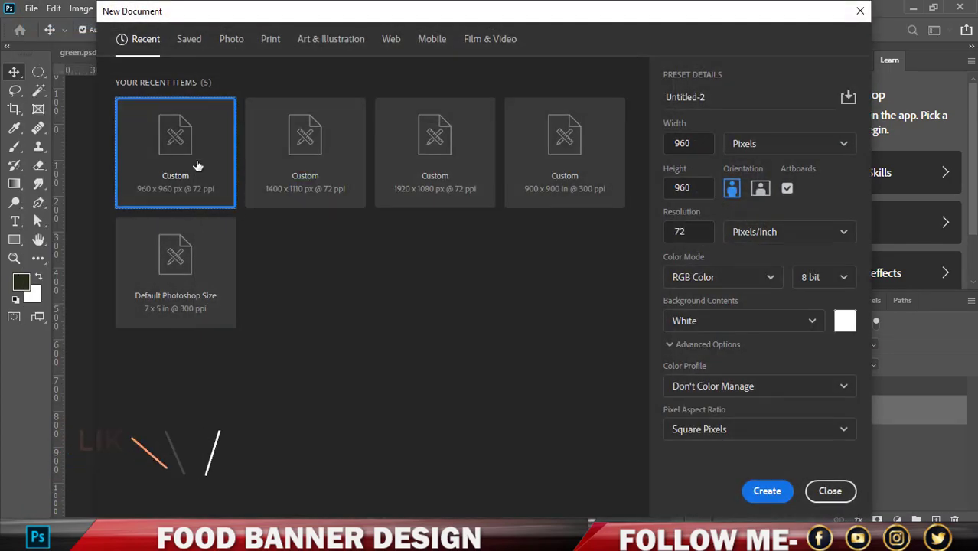
left_click(683, 143)
left_click(700, 193)
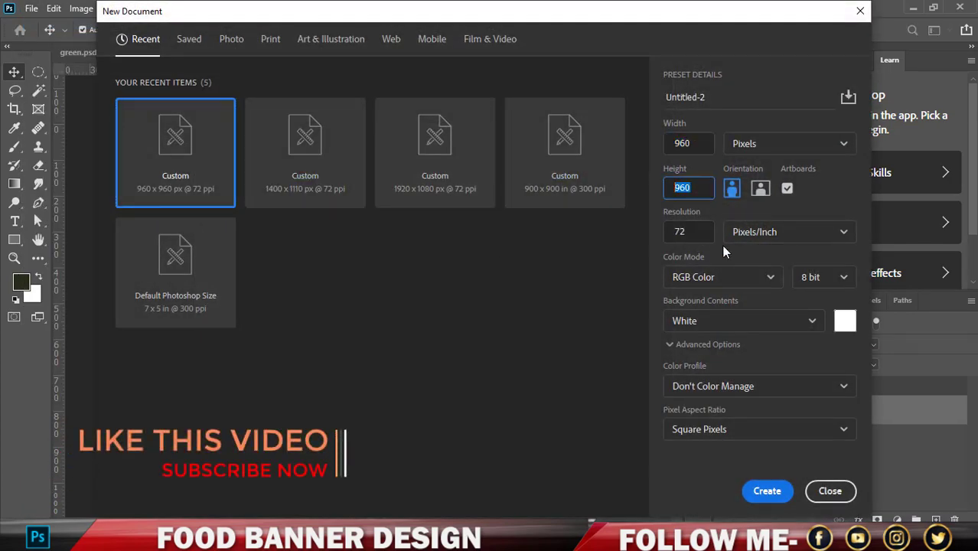
left_click(827, 492)
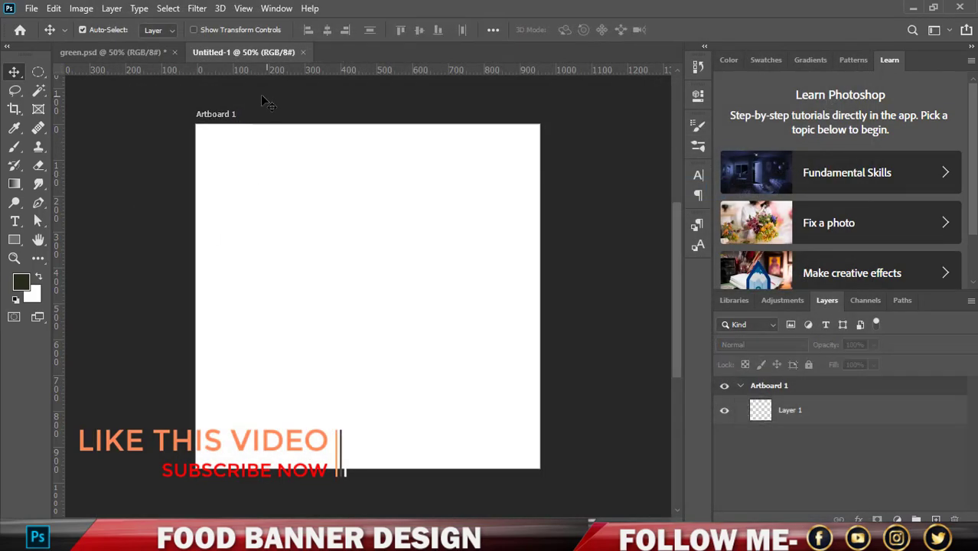
- Draw a rectangle over the whole artboard and fill it white (ffffff)
left_click(14, 240)
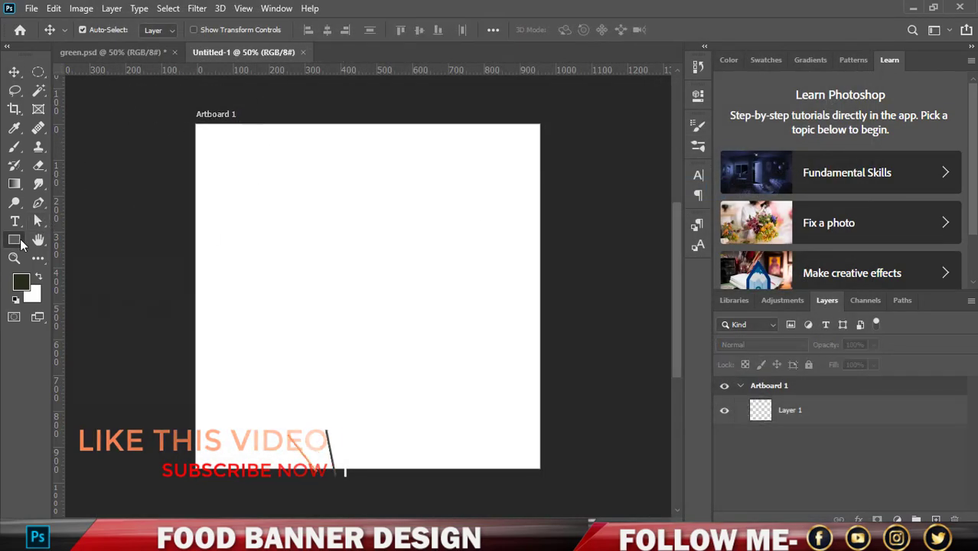
left_click_drag(178, 109, 565, 489)
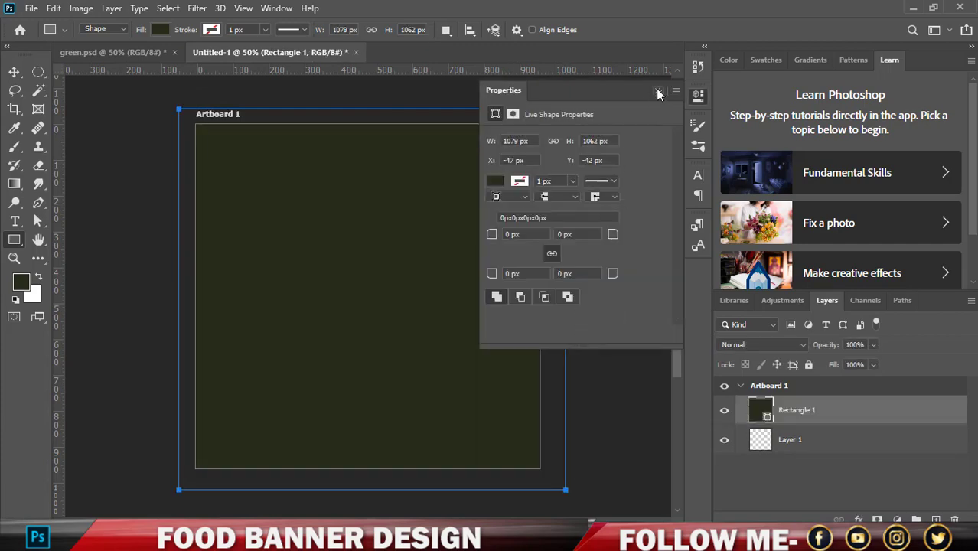
left_click(657, 90)
double_click(761, 414)
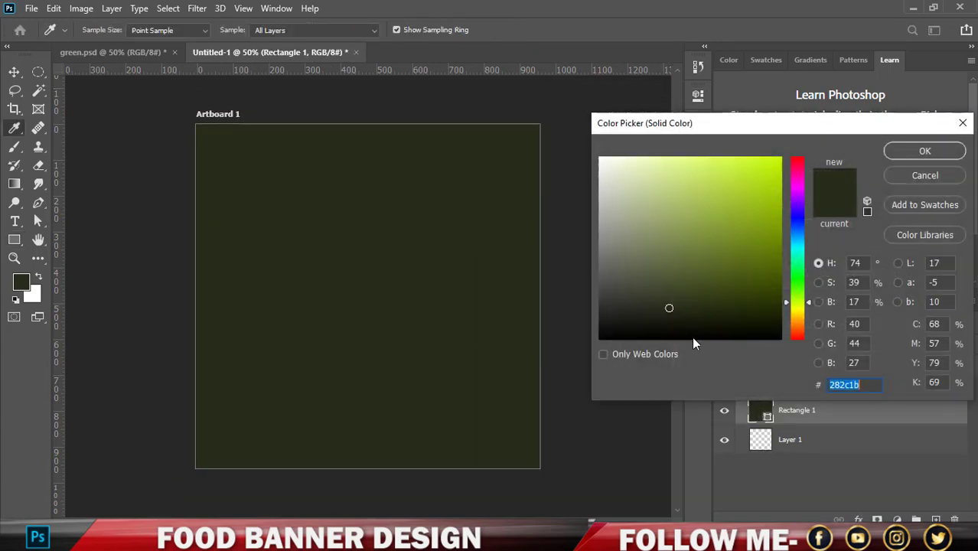
left_click_drag(691, 337, 598, 156)
left_click(925, 151)
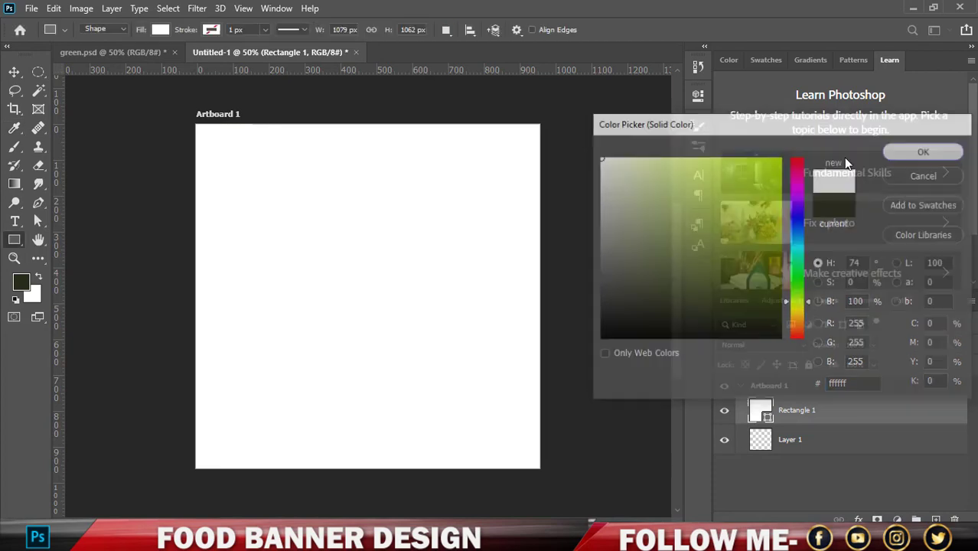
left_click(14, 71)
left_click(113, 127)
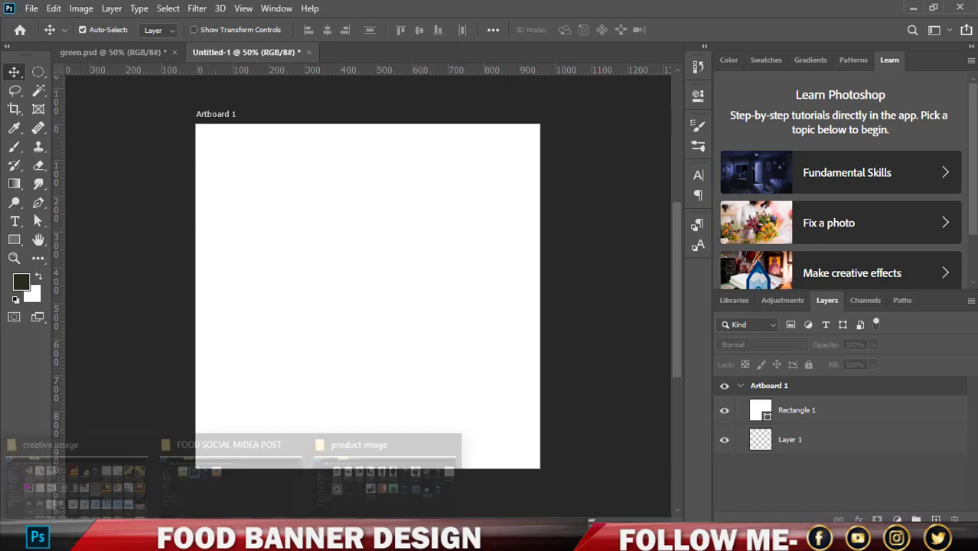
- Navigate from social midea post design into food background, then its inner food background folder
left_click(201, 504)
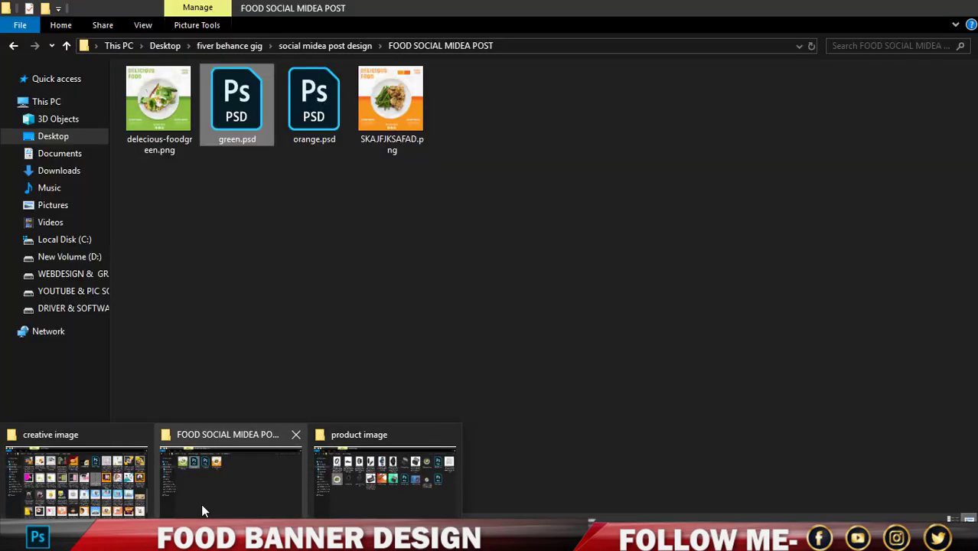
left_click(13, 45)
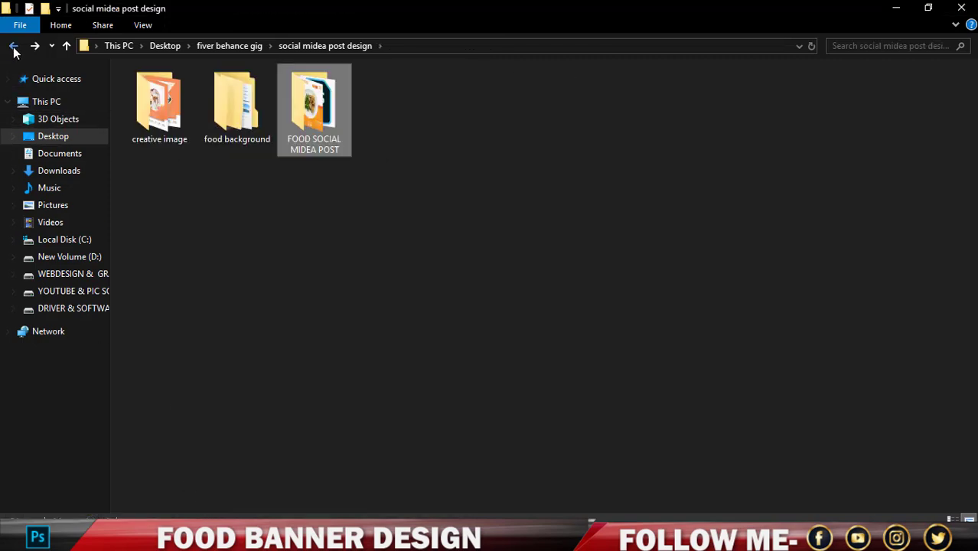
double_click(231, 109)
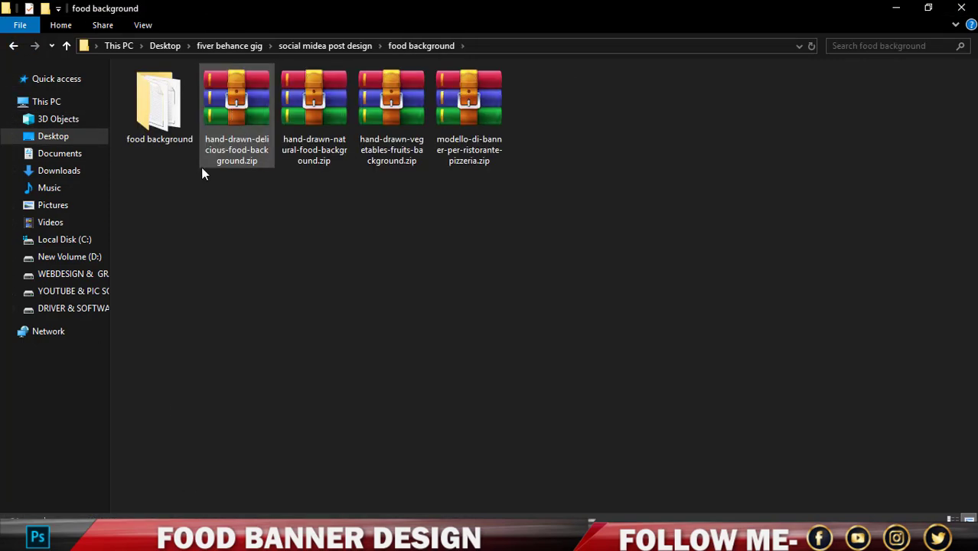
double_click(158, 126)
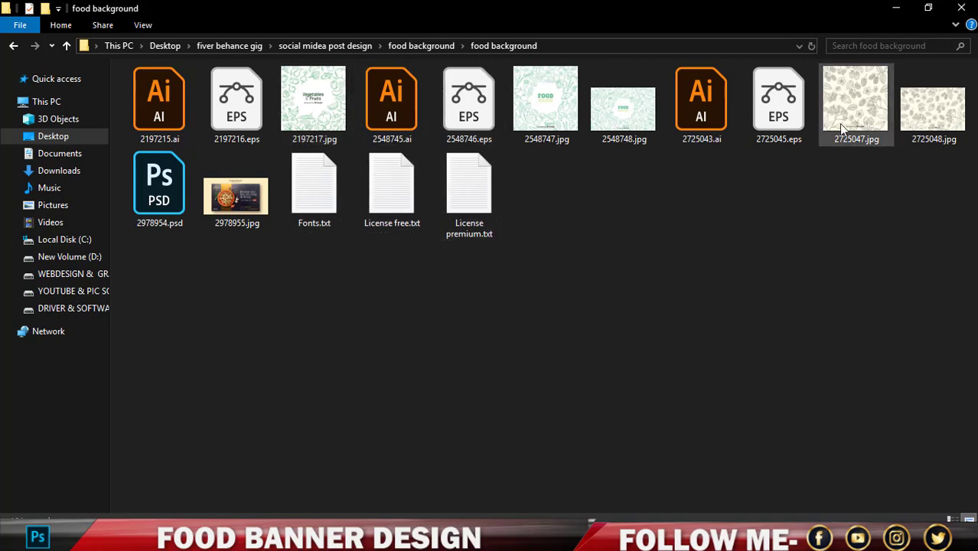
- Open 2725045.eps in Illustrator and select the white berry pattern artwork
double_click(796, 121)
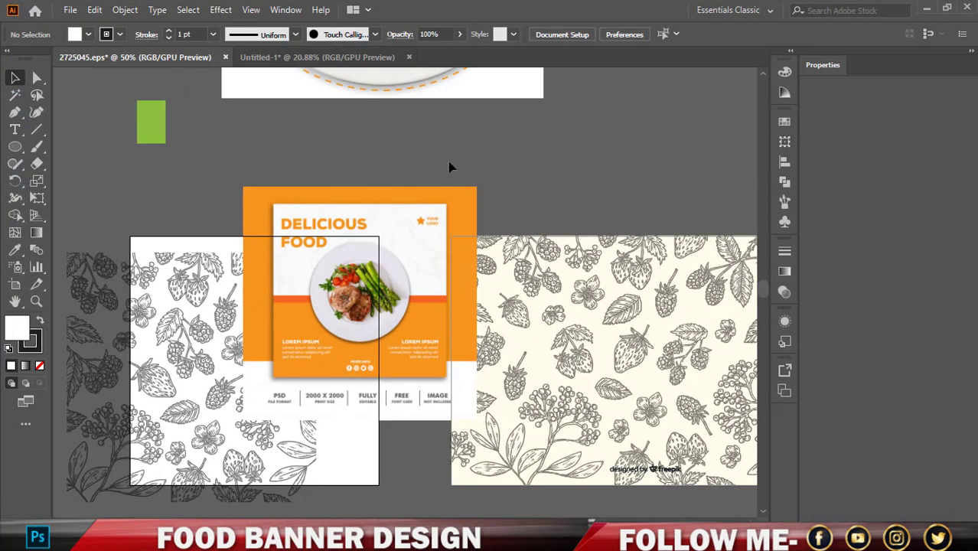
scroll(448, 191, "down", 2)
scroll(240, 312, "up", 3)
scroll(272, 251, "down", 1)
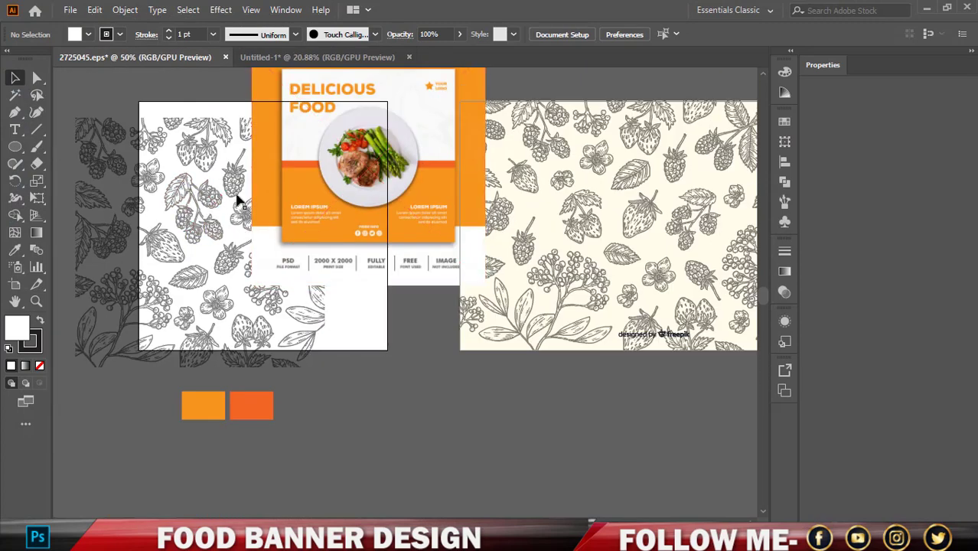
mouse_move(239, 196)
left_mouse_down()
mouse_move(232, 223)
mouse_move(395, 493)
mouse_move(343, 235)
left_mouse_up()
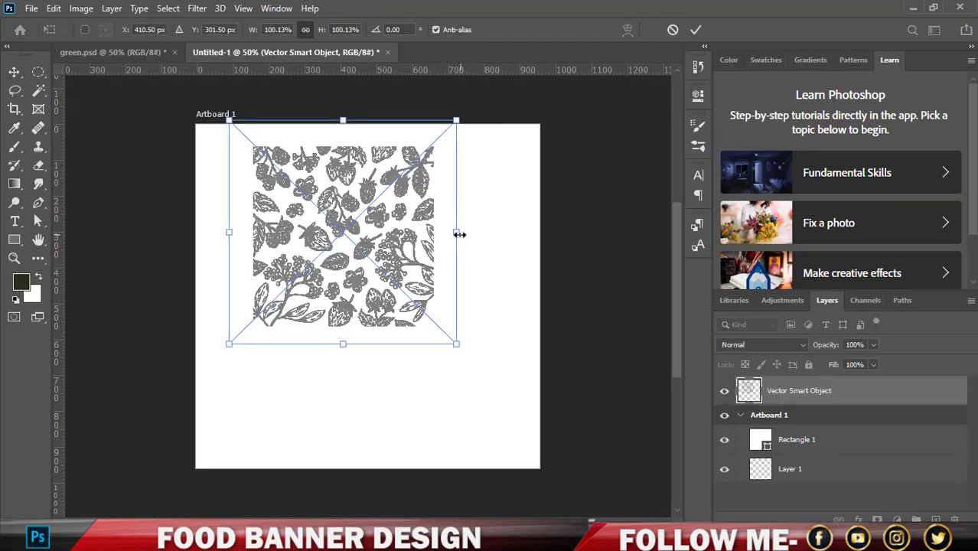
- Scale the berry pattern to 201% across the artboard and fade it to 20% opacity
left_click_drag(459, 234, 512, 251)
left_click_drag(413, 264, 469, 305)
left_click_drag(536, 297, 566, 291)
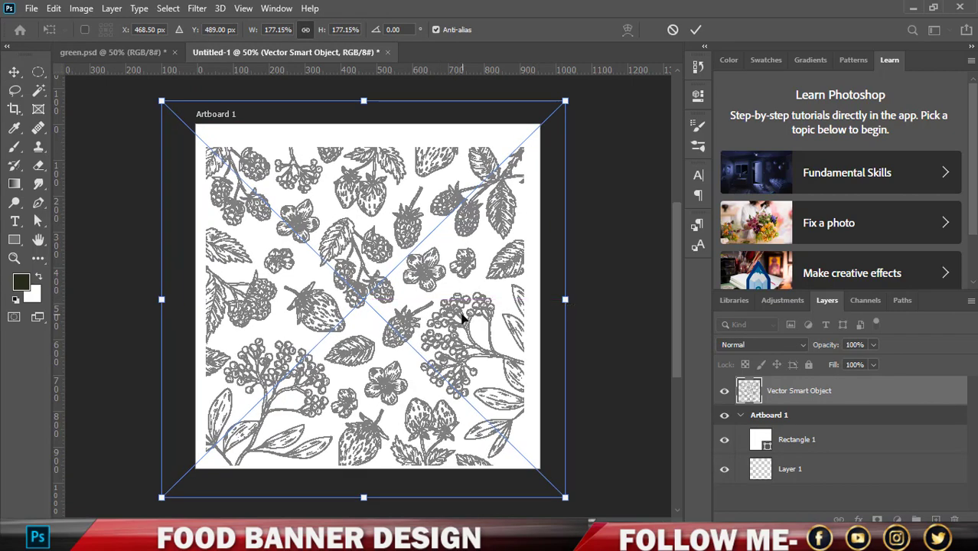
left_click_drag(464, 317, 465, 299)
left_click_drag(559, 278, 592, 260, "alt")
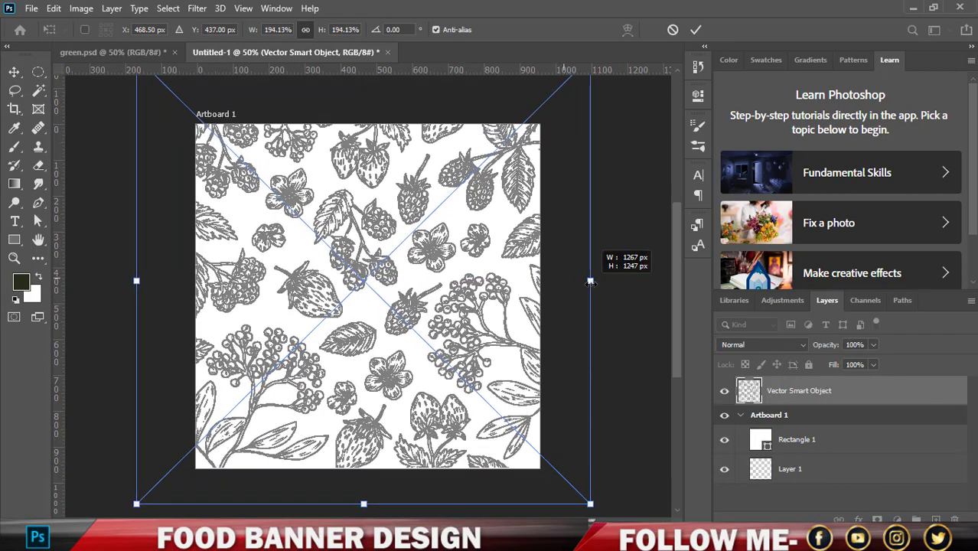
left_click_drag(509, 264, 509, 271)
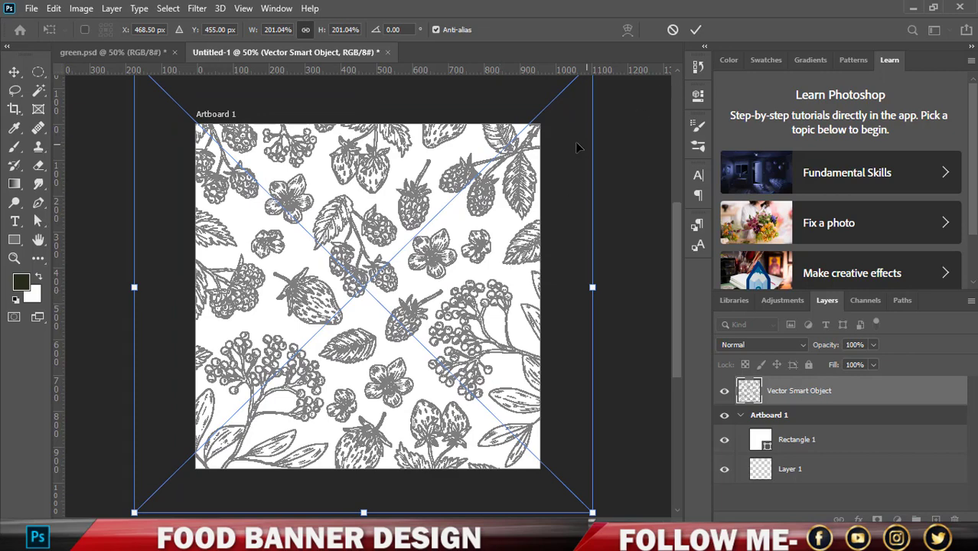
key("Right")
key("Right")
key("Right")
key("Right")
key("Right")
key("Right")
left_click(695, 29)
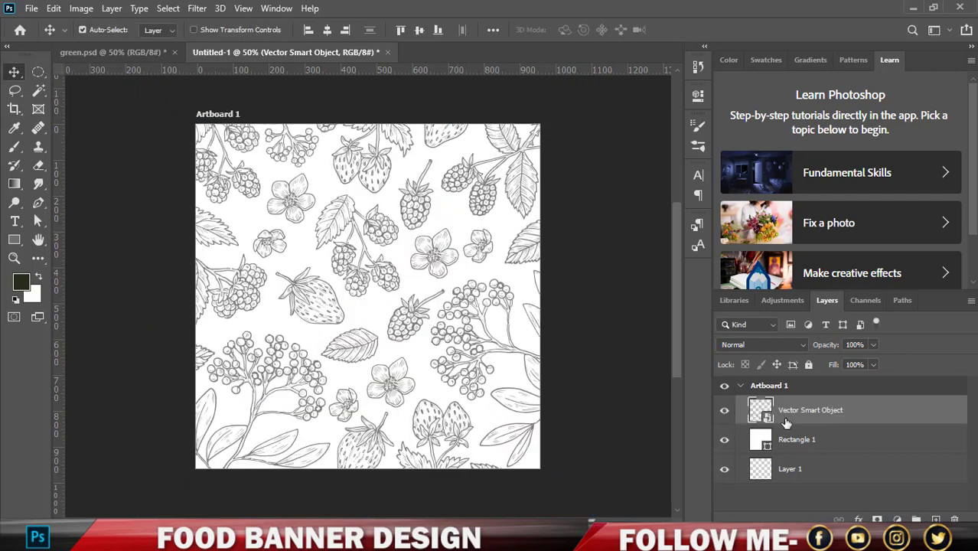
left_click_drag(872, 344, 822, 365)
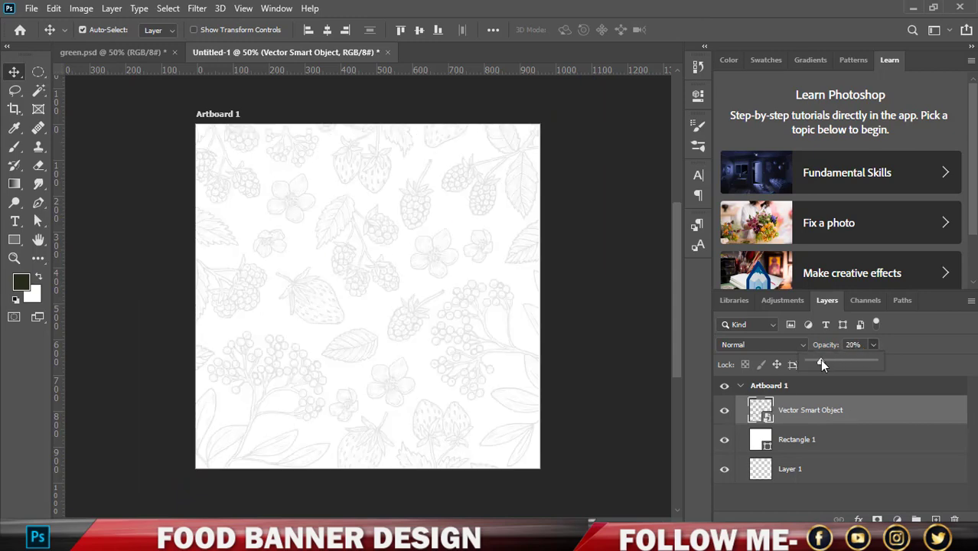
left_click(624, 264)
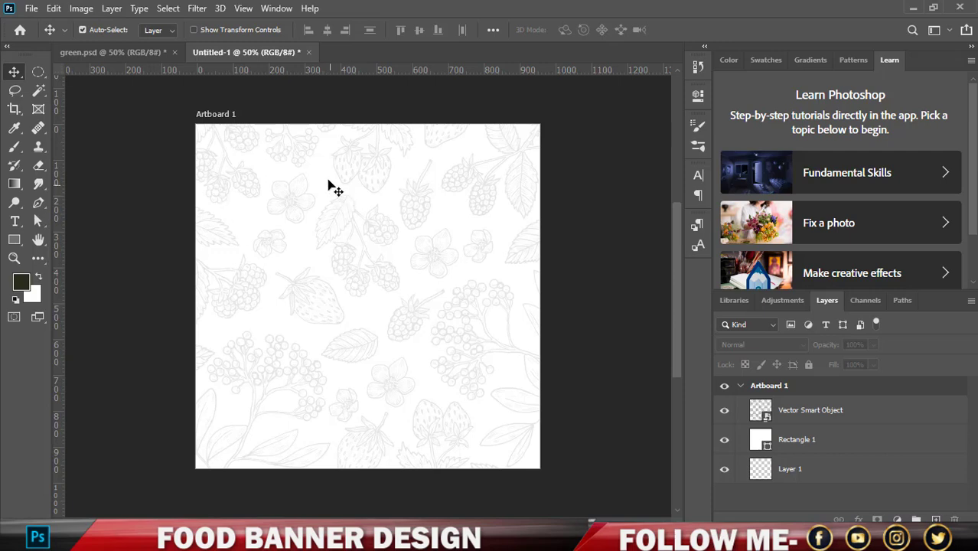
- Add two horizontal guides near mid-height and draw a rectangle from the lower guide down
left_click_drag(302, 86, 319, 257)
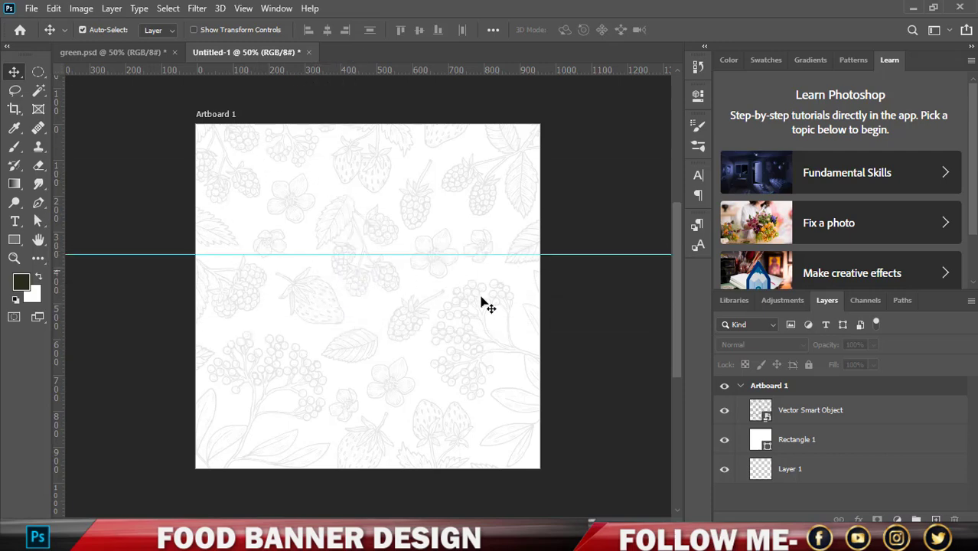
left_click_drag(296, 83, 276, 285)
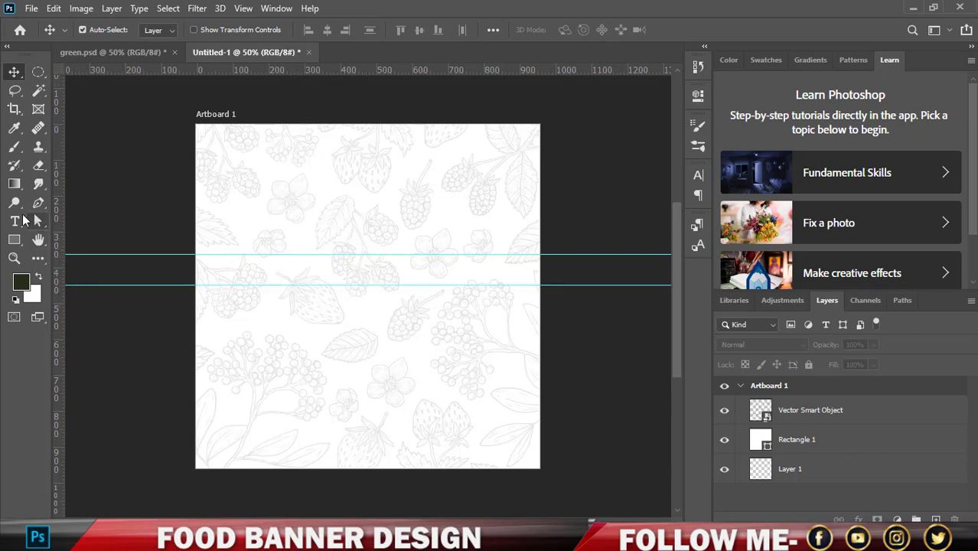
left_click(14, 239)
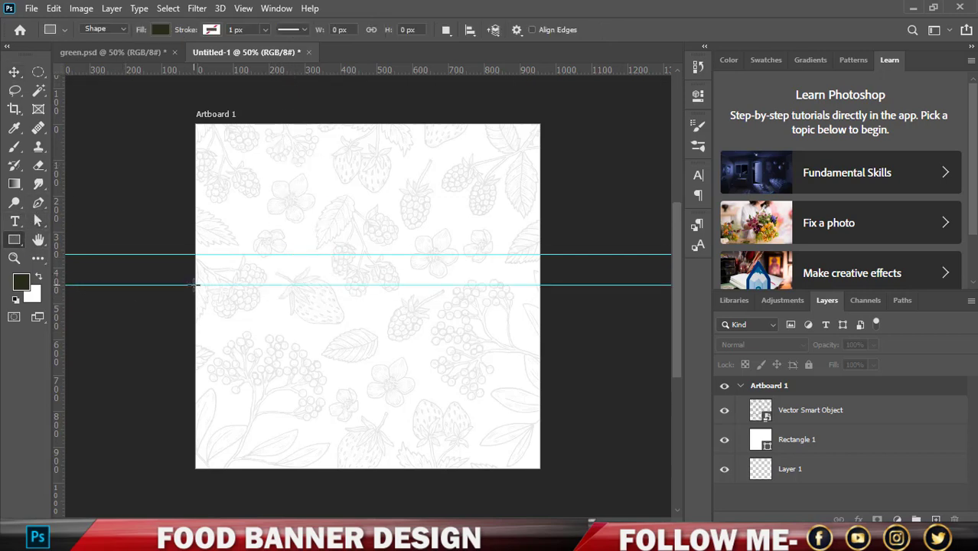
left_click_drag(174, 284, 567, 498)
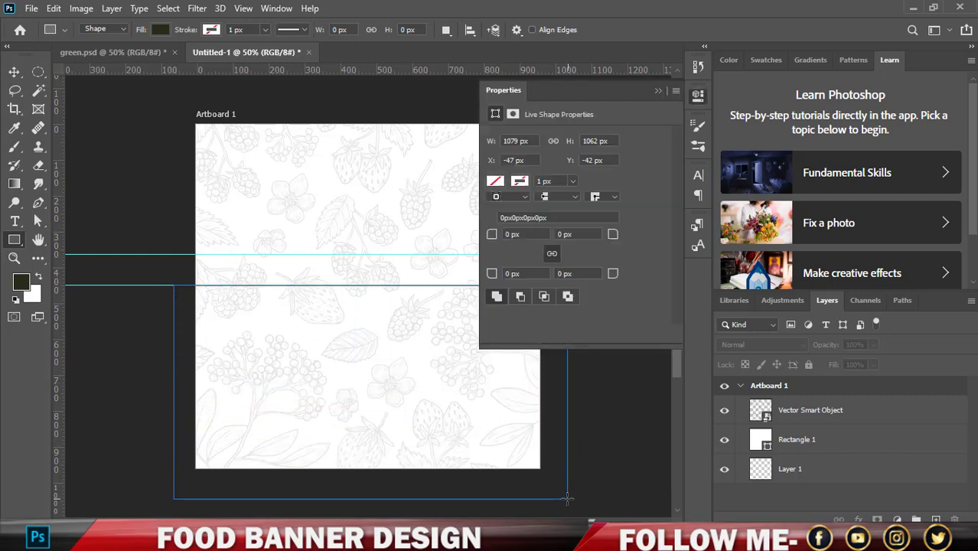
left_click(656, 91)
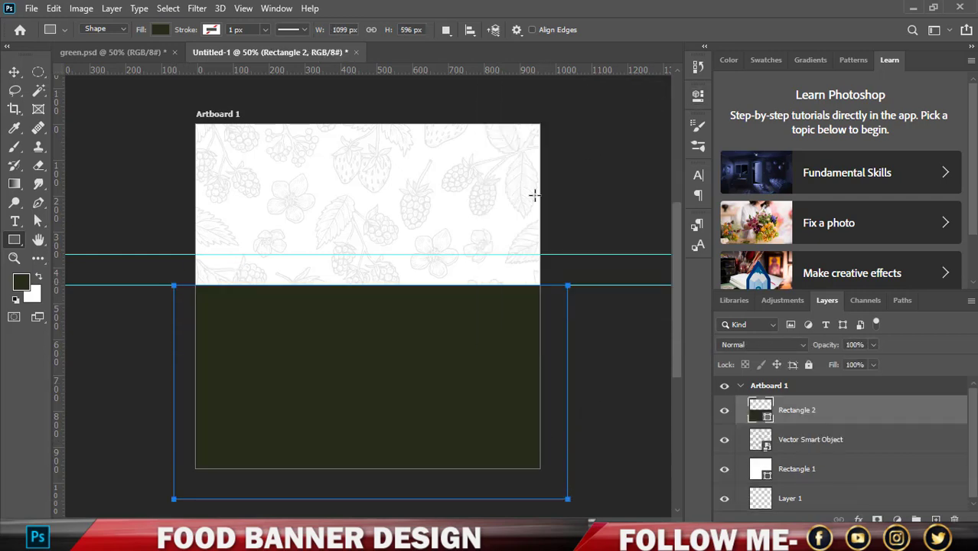
left_click(14, 71)
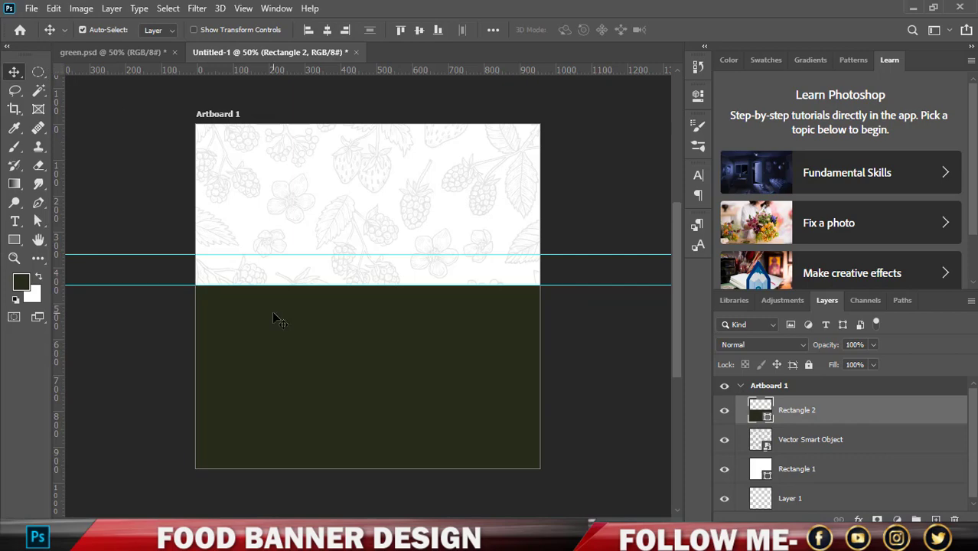
- Fill the lower rectangle with olive green
double_click(760, 414)
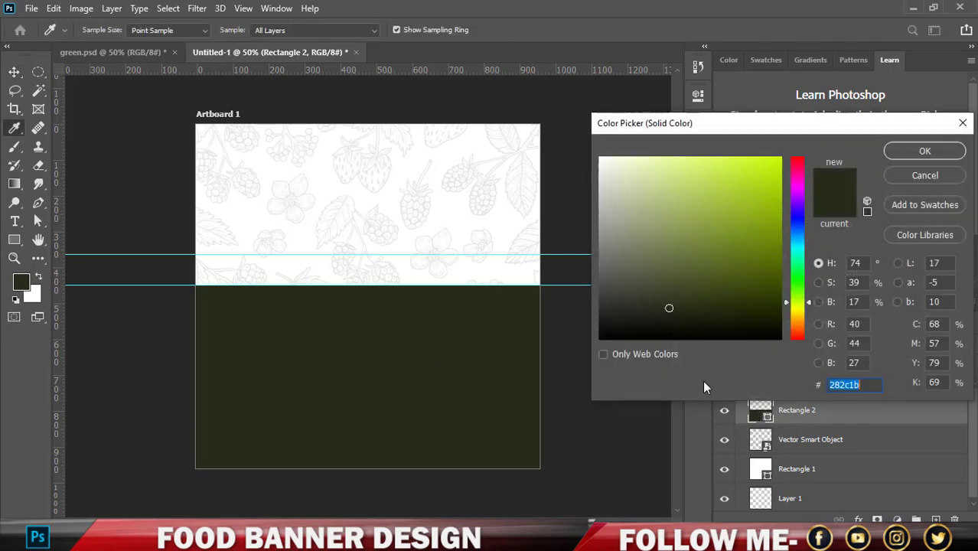
left_click(742, 258)
left_click(754, 241)
left_click(924, 151)
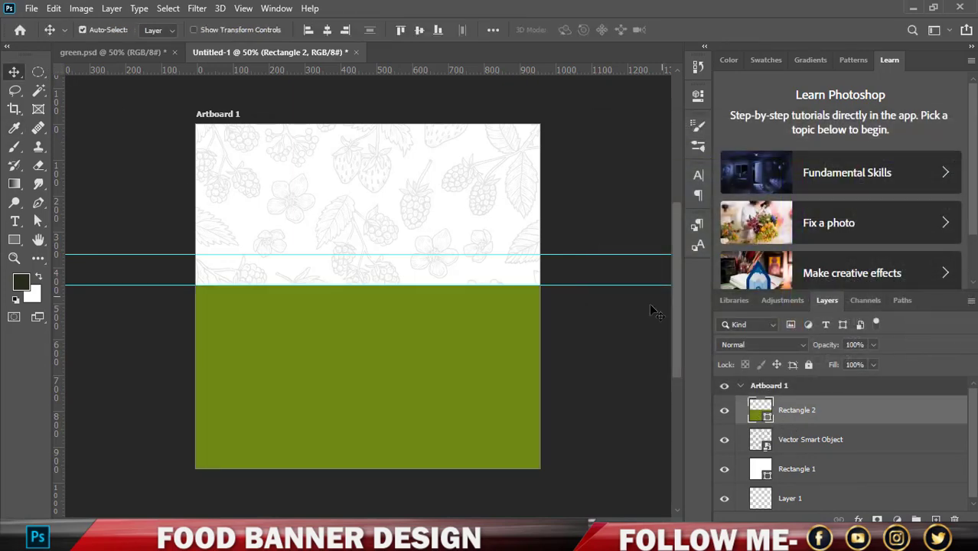
left_click(589, 339)
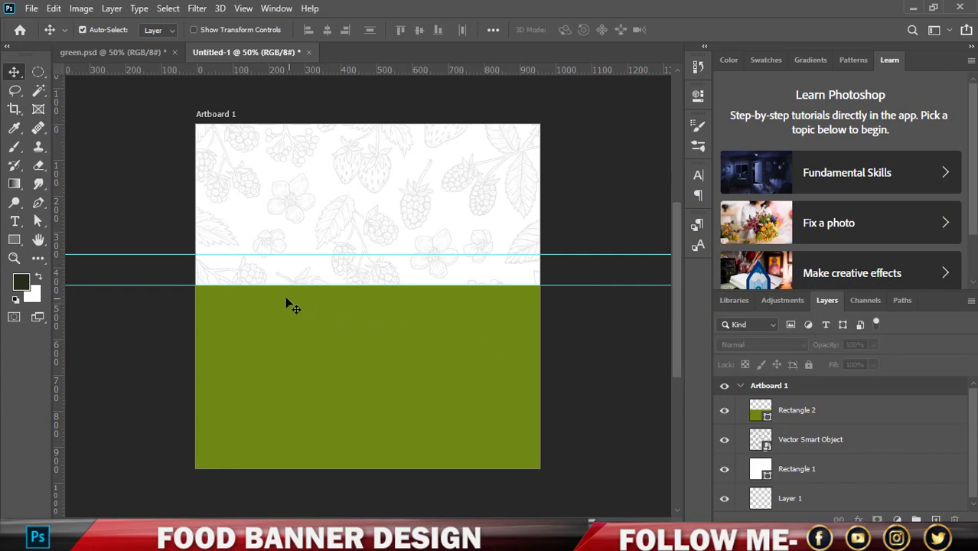
left_click(14, 239)
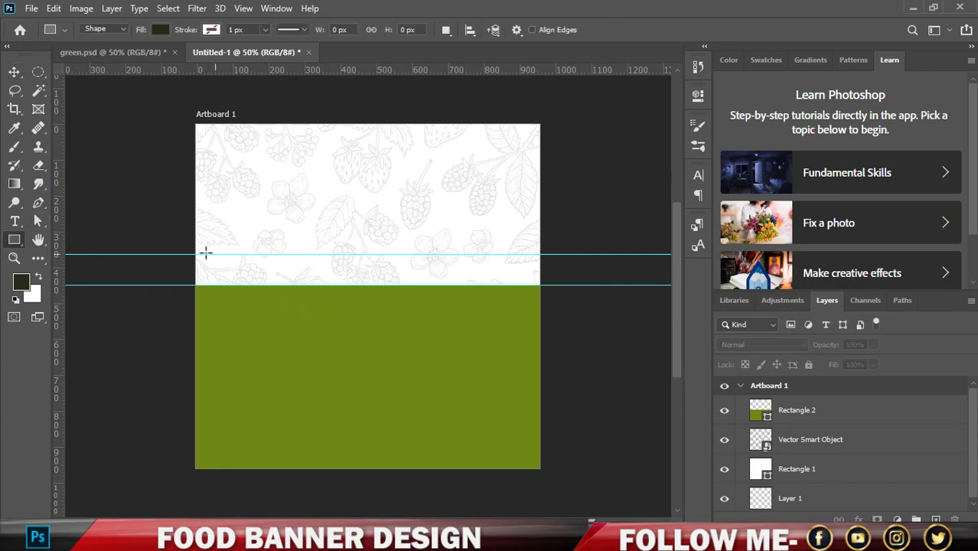
- Draw a full-width dark band between the guides and place it beneath green Rectangle 2
left_click_drag(196, 254, 557, 294)
left_click(658, 91)
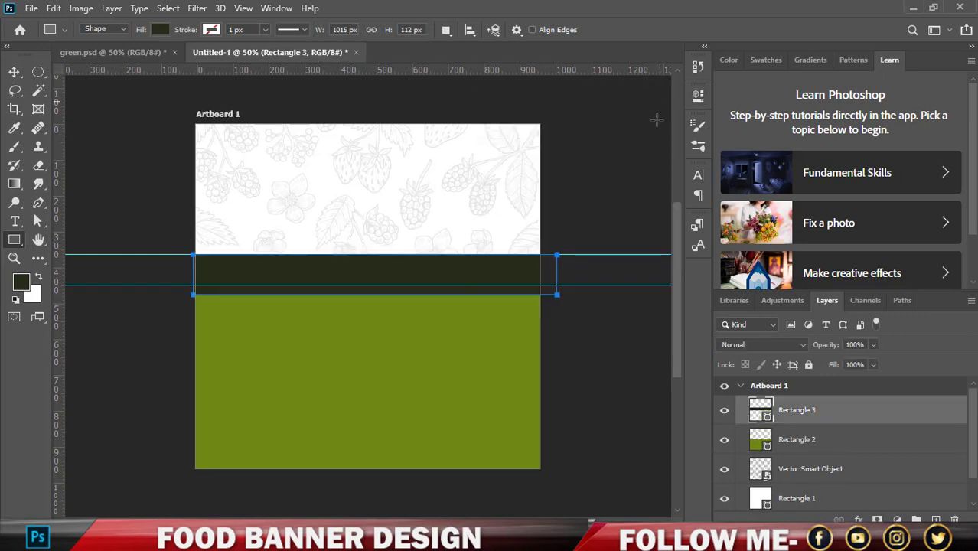
left_click(14, 72)
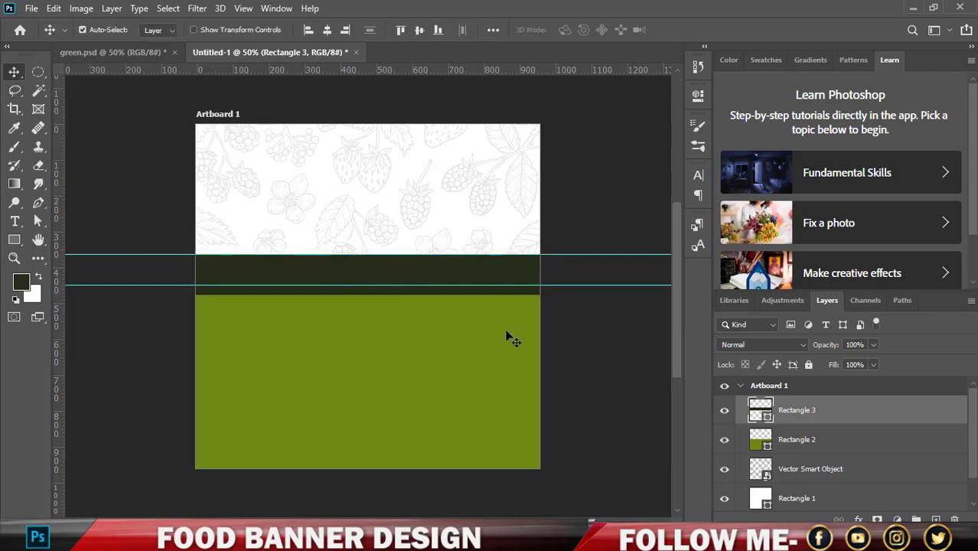
left_click_drag(762, 414, 763, 454)
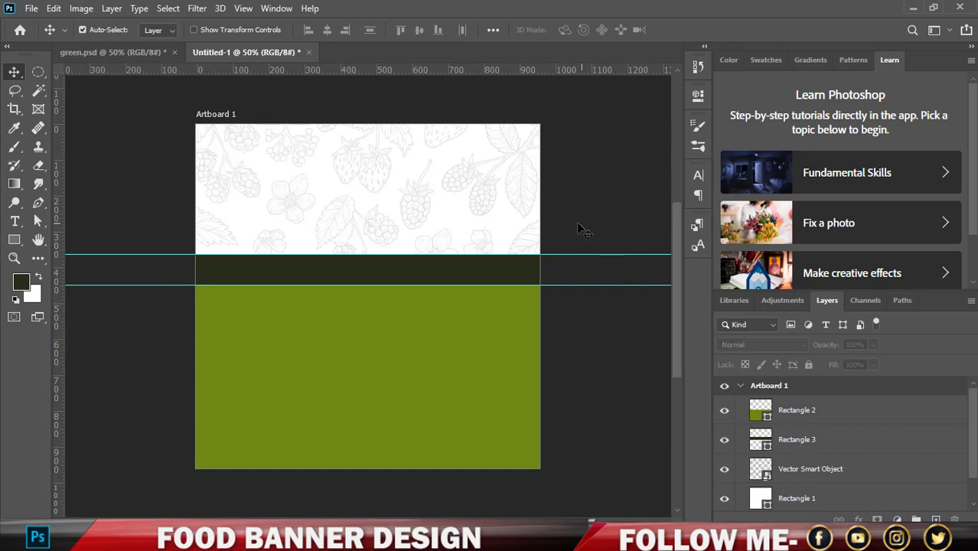
- Drag both guides off the artboard and nudge the dark band down slightly
left_click_drag(595, 255, 596, 110)
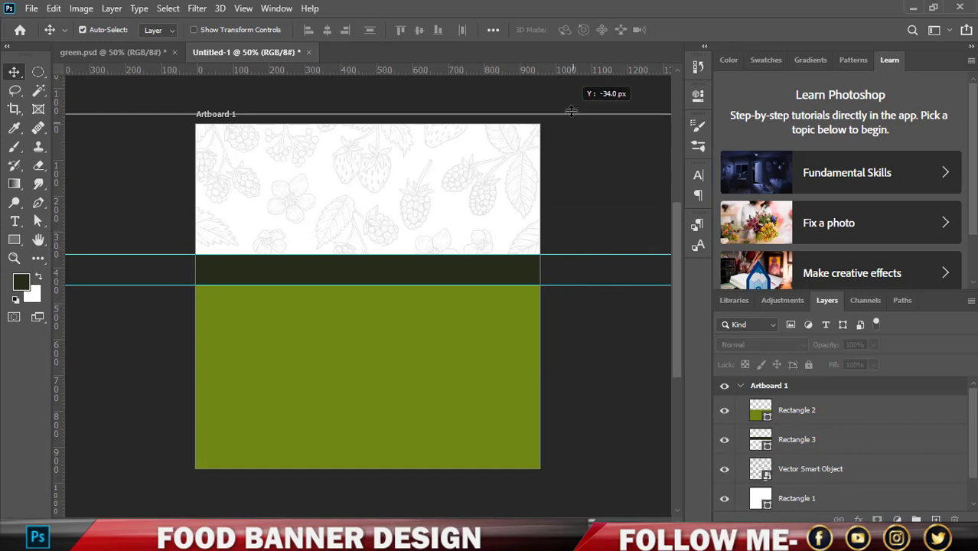
left_click_drag(582, 285, 579, 98)
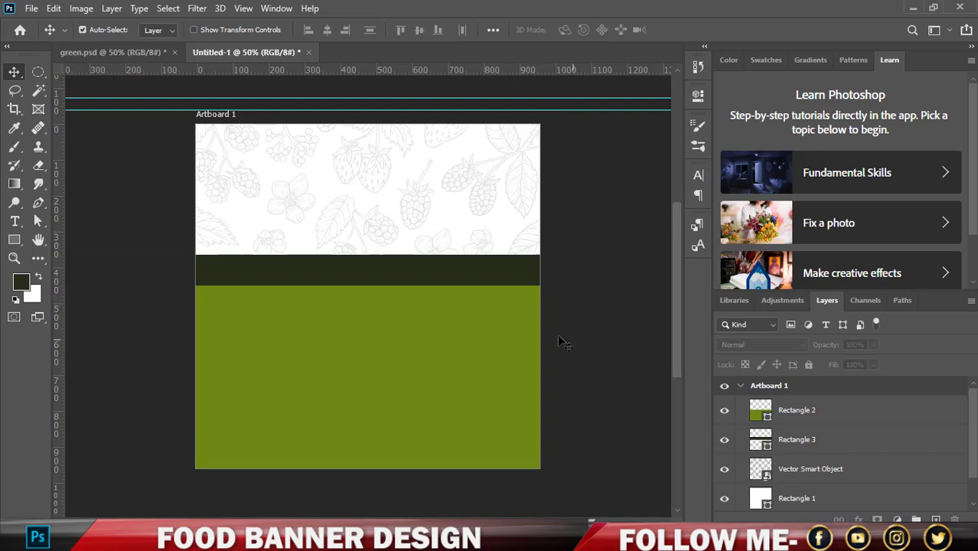
left_click(428, 277)
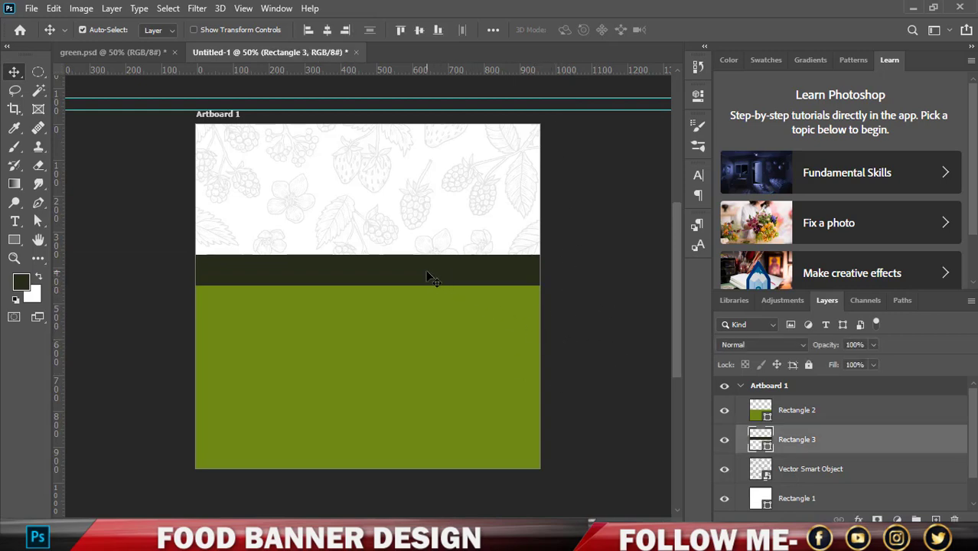
key("Down")
key("Down")
key("Down")
- Adjust the green rectangle's top edge and nudge both bands so they sit flush
left_click(393, 338)
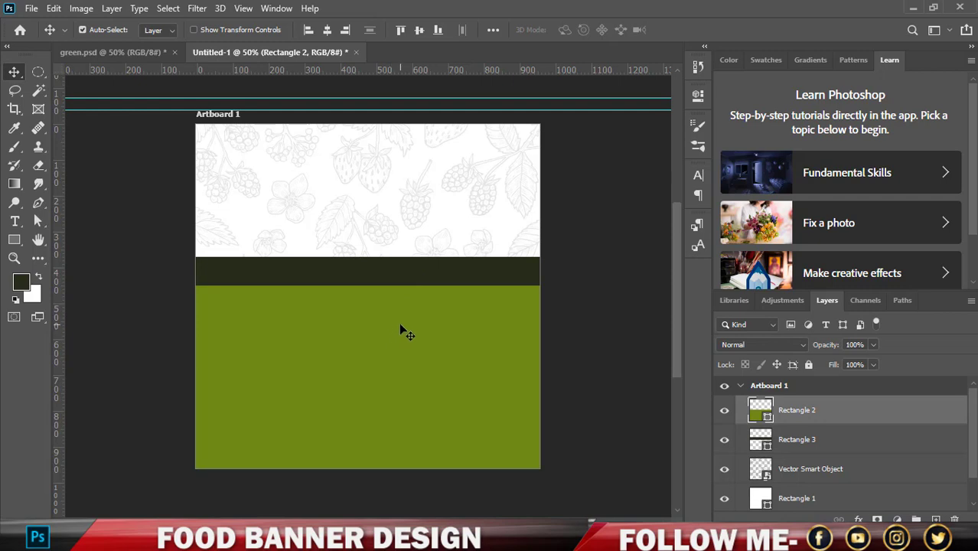
key("ctrl+t")
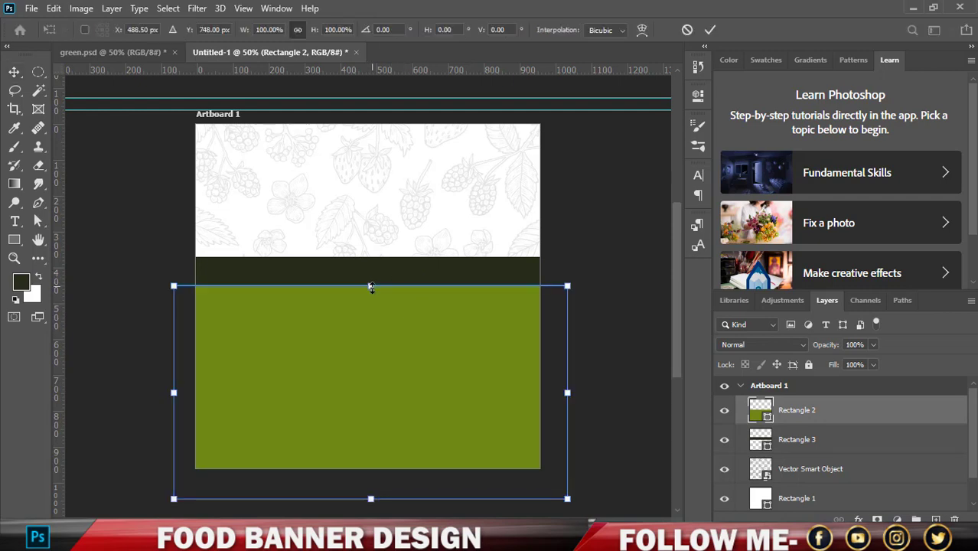
left_click_drag(371, 287, 371, 284)
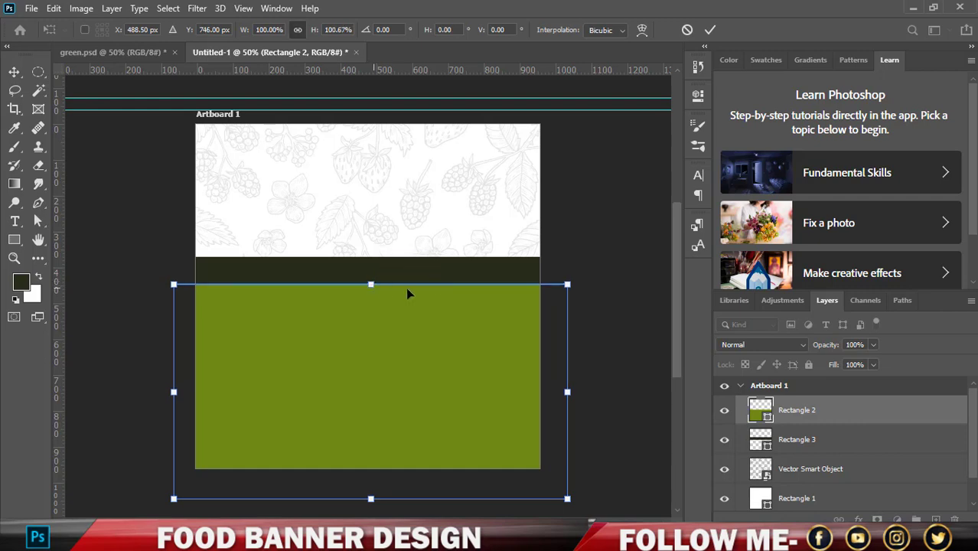
left_click(710, 29)
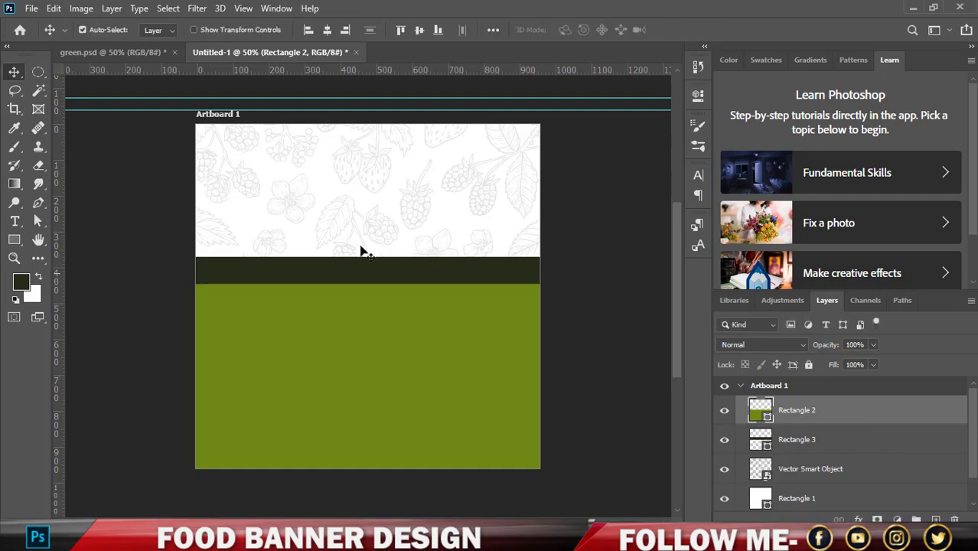
scroll(494, 327, "up", 1)
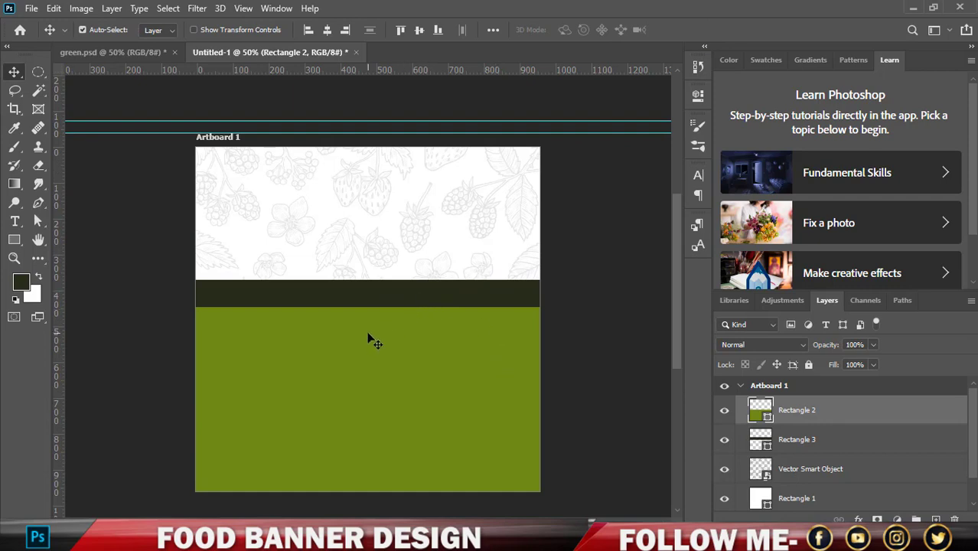
key("Down")
key("Down")
key("Down")
key("Down")
key("Down")
key("Down")
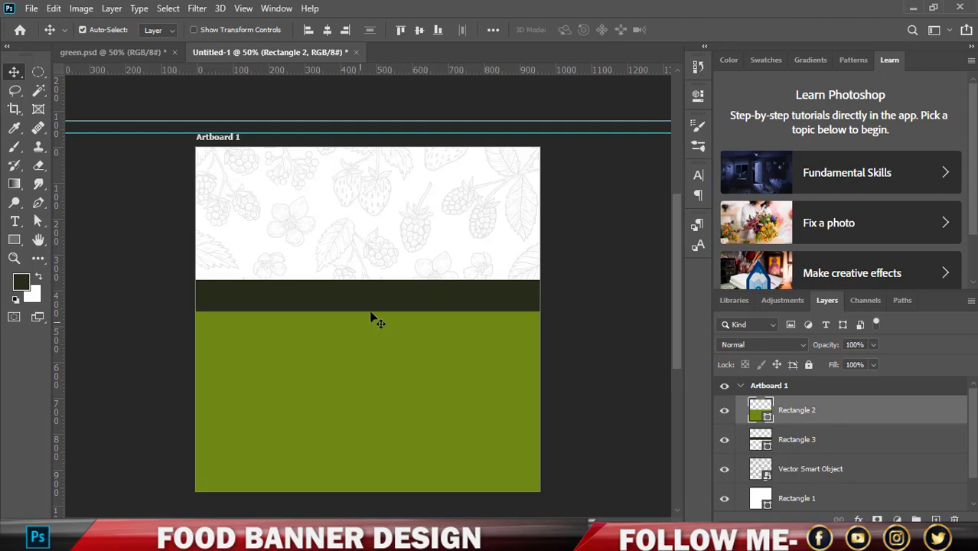
left_click(383, 298)
key("Down")
key("Down")
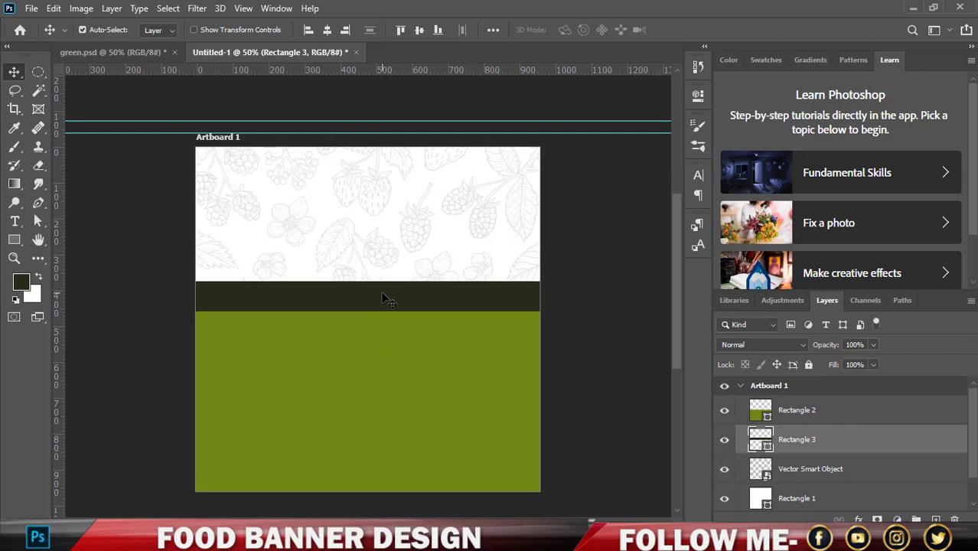
key("Down")
key("Down")
key("Down")
key("Down")
key("Up")
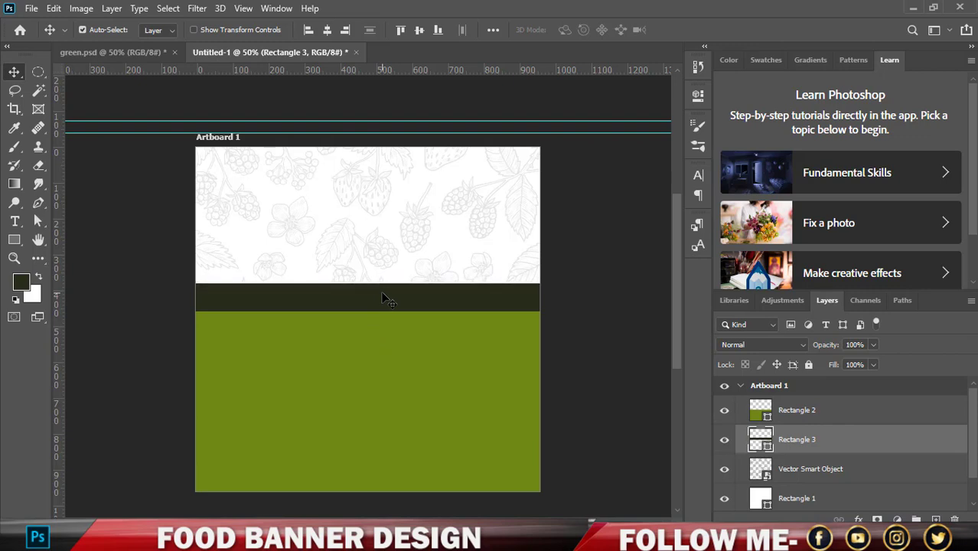
left_click(604, 262)
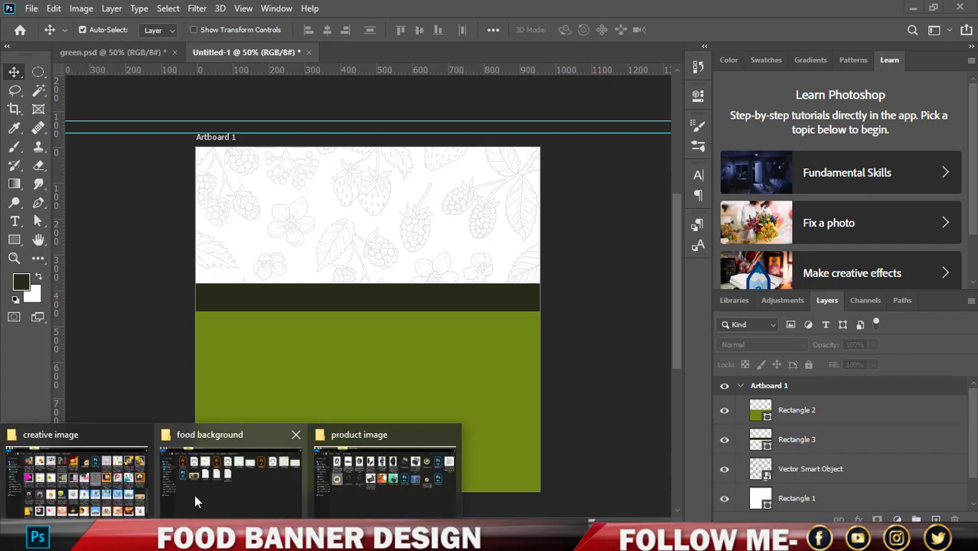
- Drag the vegetable sandwich photo from the product image folder onto the artboard
left_click(349, 484)
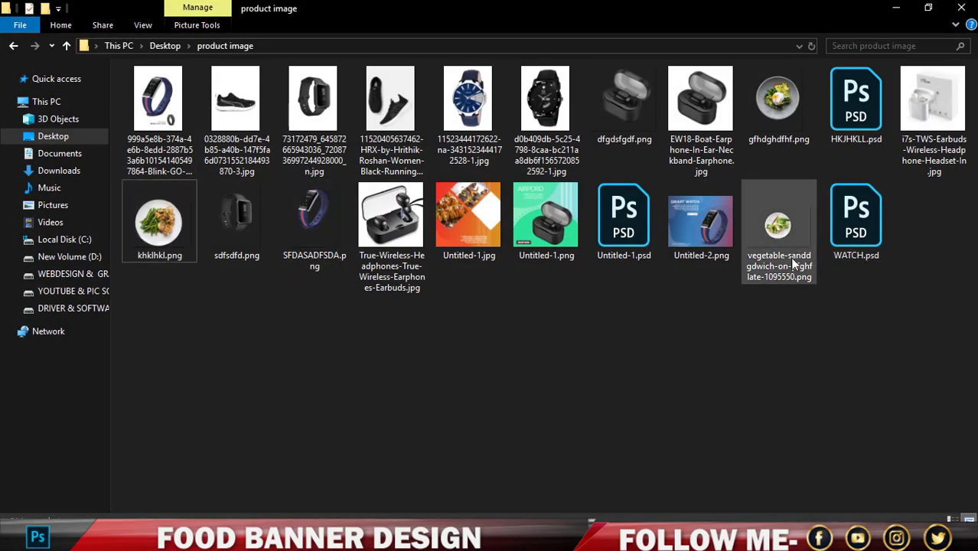
left_click_drag(794, 264, 452, 526)
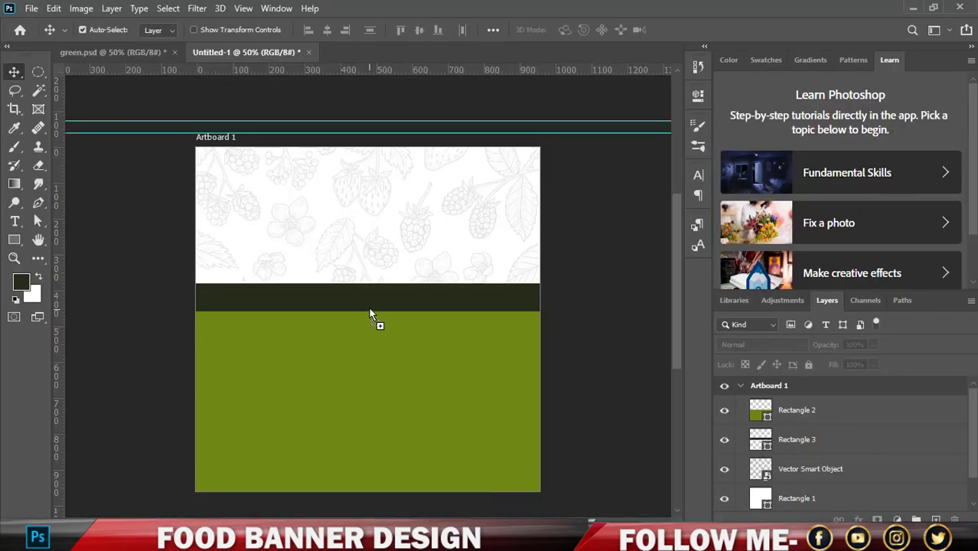
left_click_drag(452, 526, 371, 314)
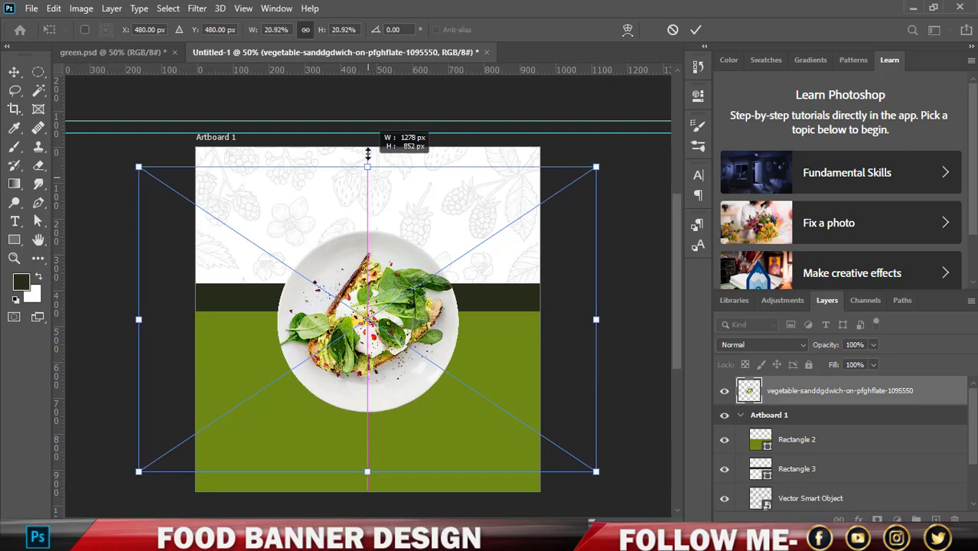
- Scale the sandwich plate photo to 23.80% and centre it horizontally on the artboard
left_click_drag(367, 202, 367, 154)
left_click_drag(624, 321, 636, 319)
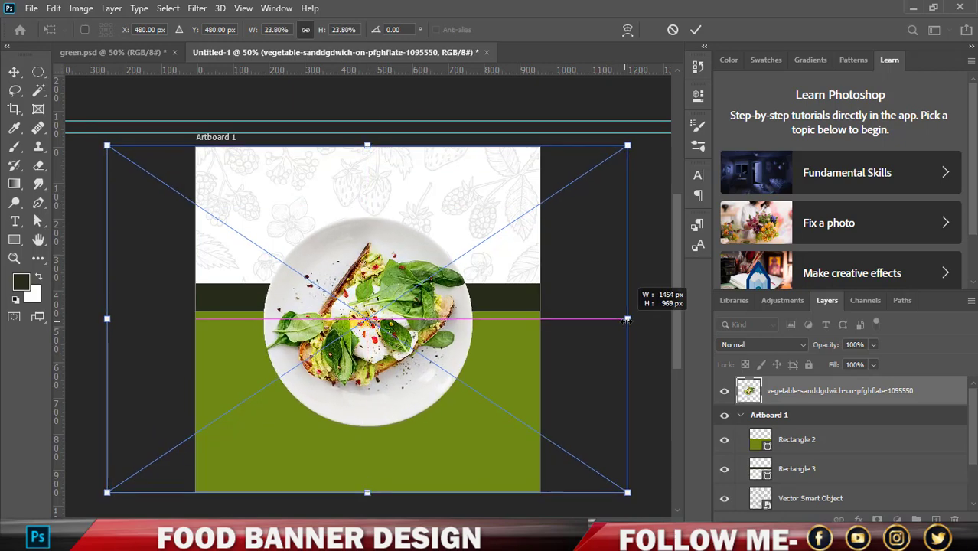
left_click_drag(380, 349, 376, 346)
left_click_drag(390, 314, 394, 314)
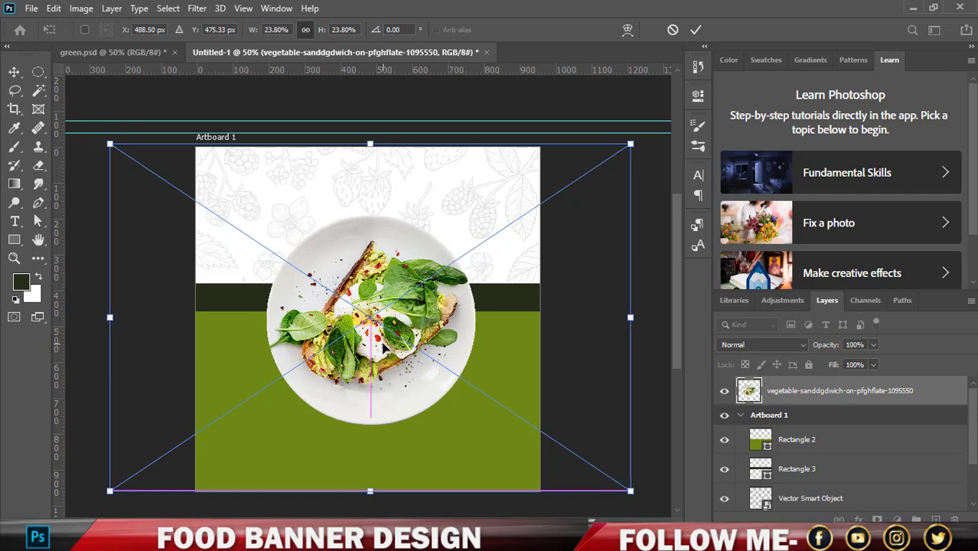
scroll(365, 405, "up", 1)
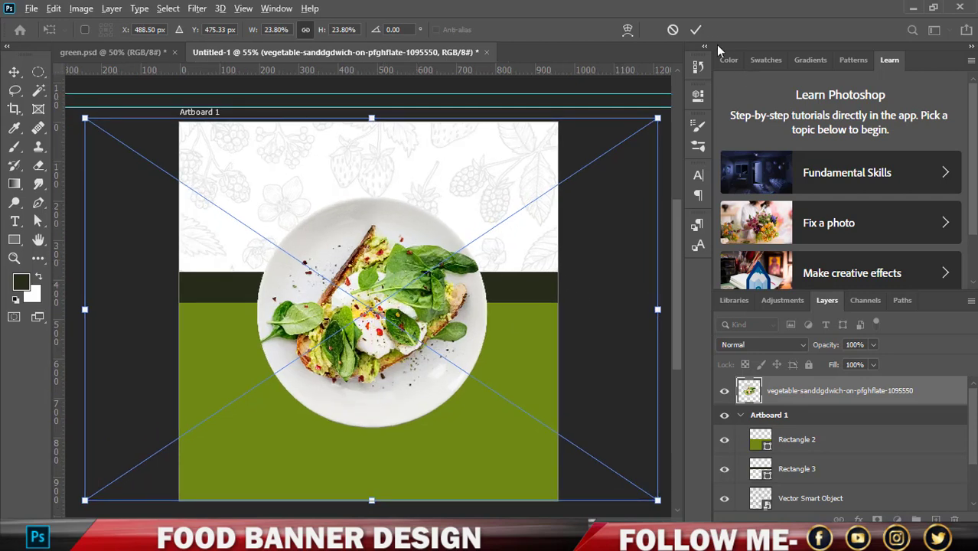
left_click(695, 30)
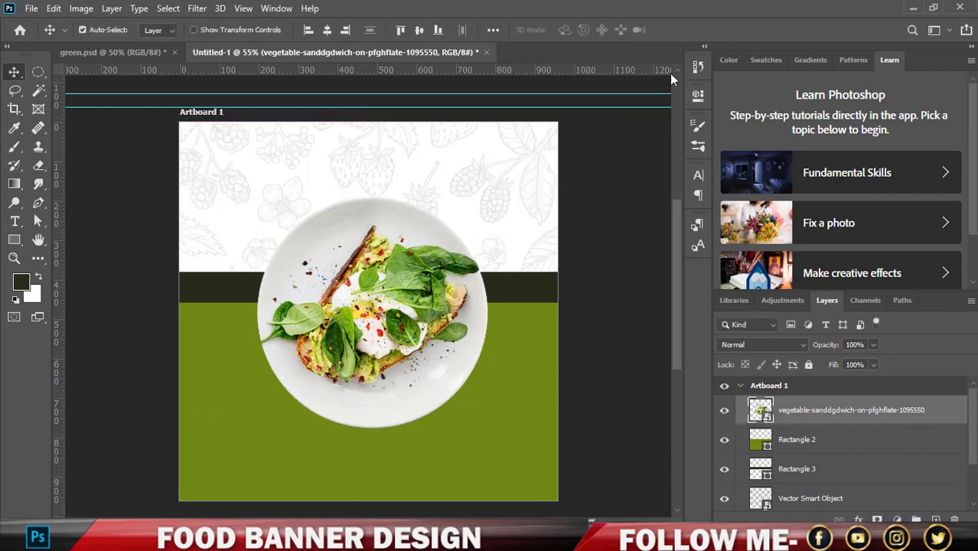
left_click(329, 30)
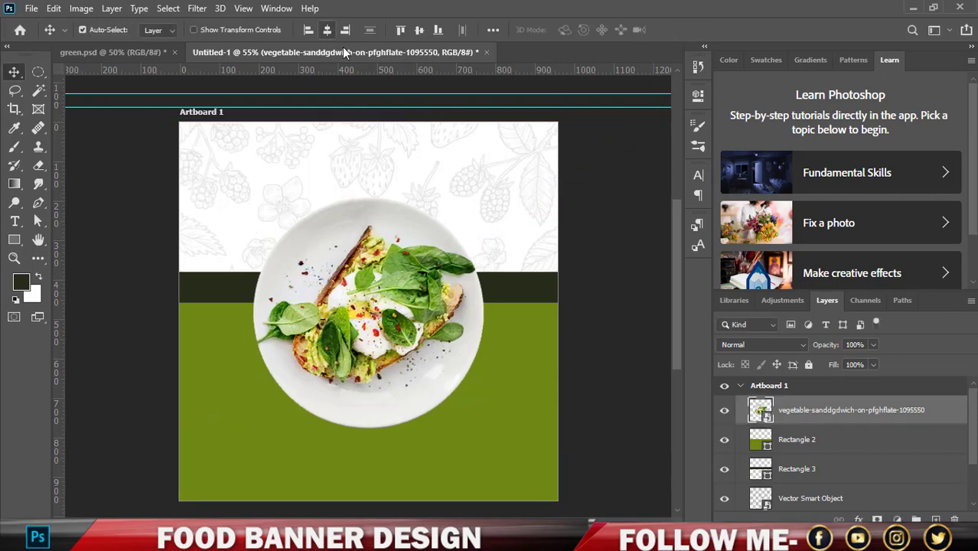
left_click(568, 395)
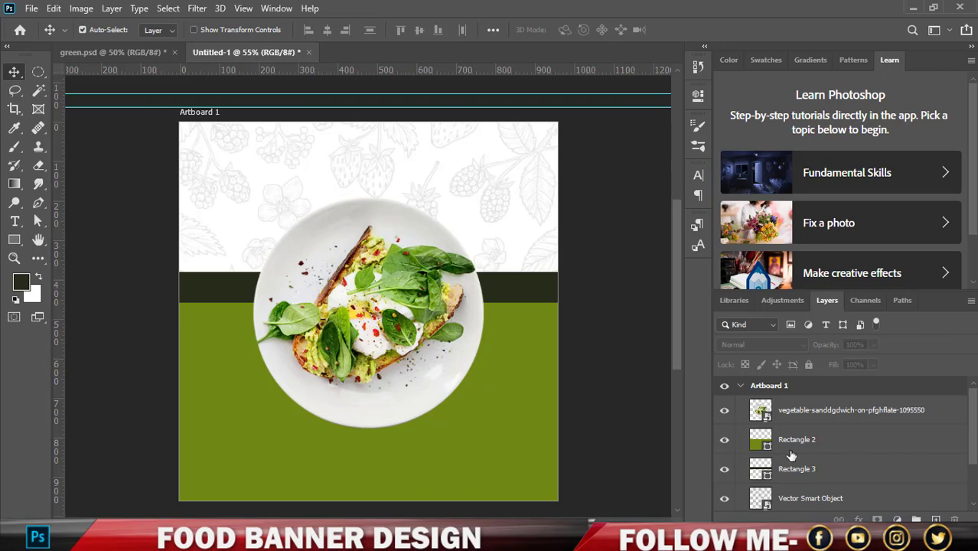
- Sample various greens from the spinach photo as Rectangle 2's fill colour
double_click(762, 441)
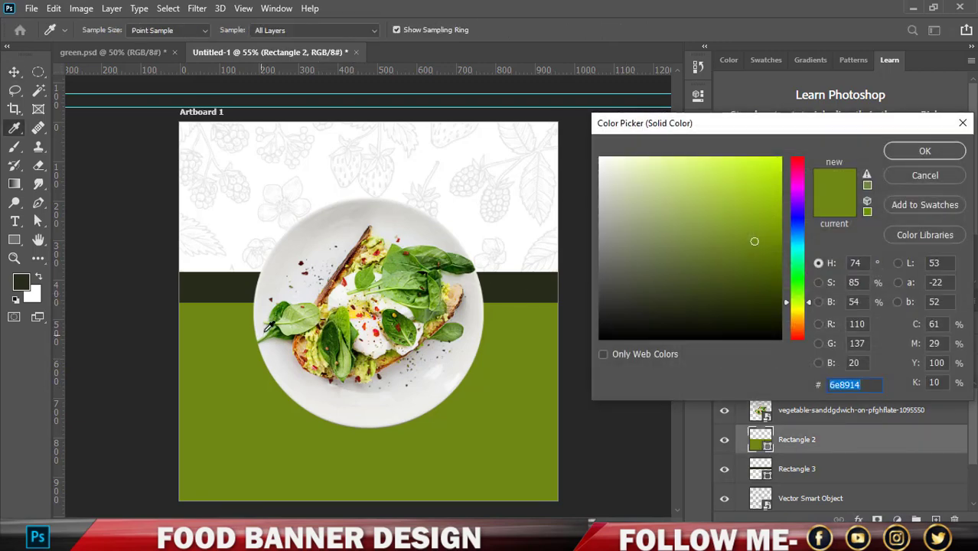
left_click(409, 261)
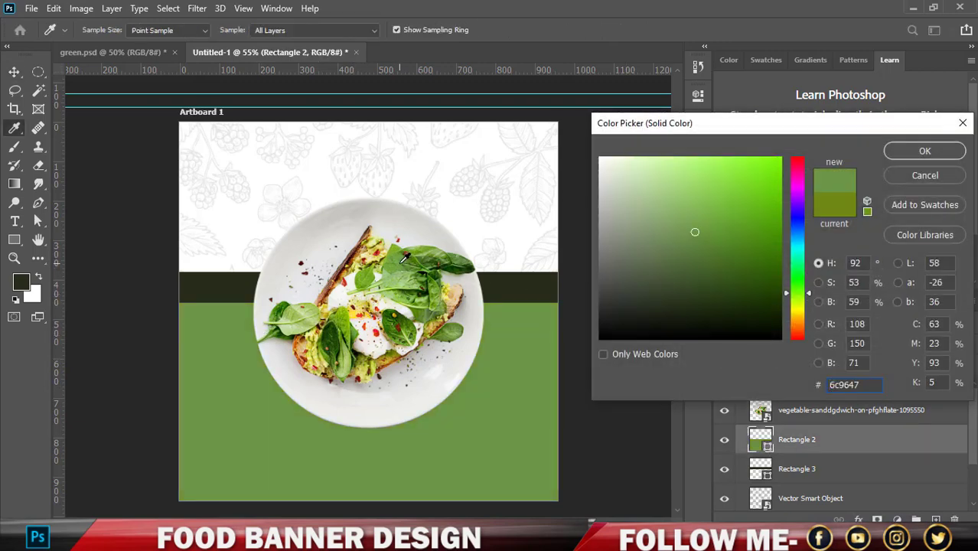
left_click(405, 260)
left_click(406, 282)
left_click(436, 255)
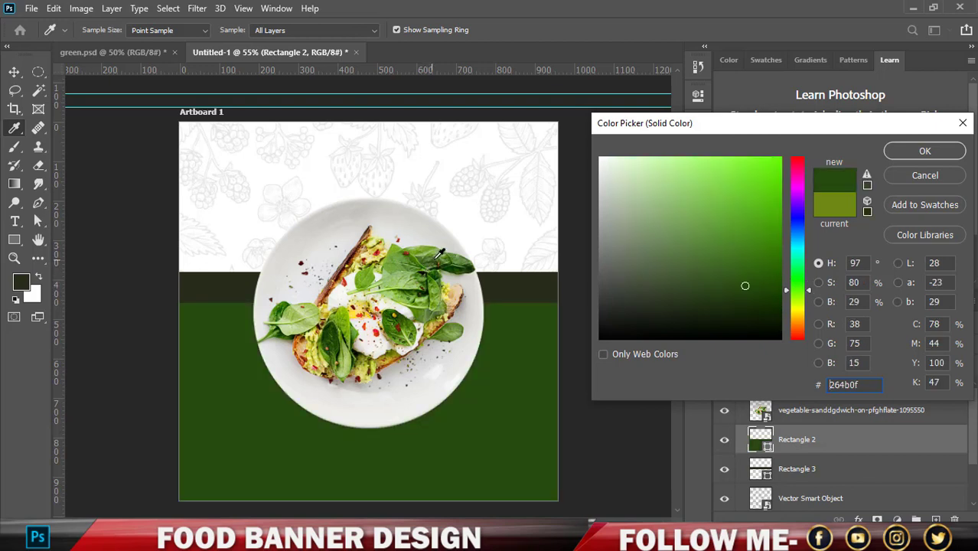
left_click(440, 252)
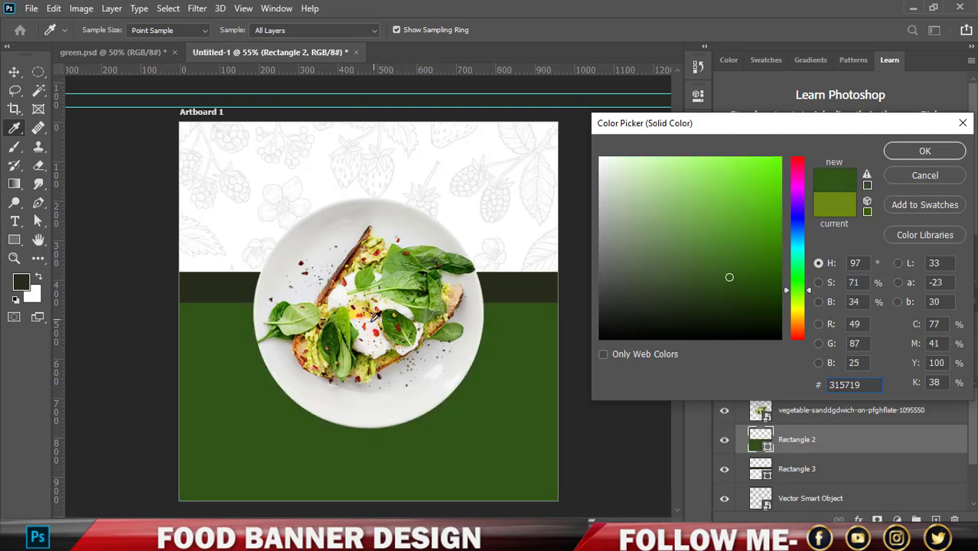
left_click(315, 310)
left_click(338, 310)
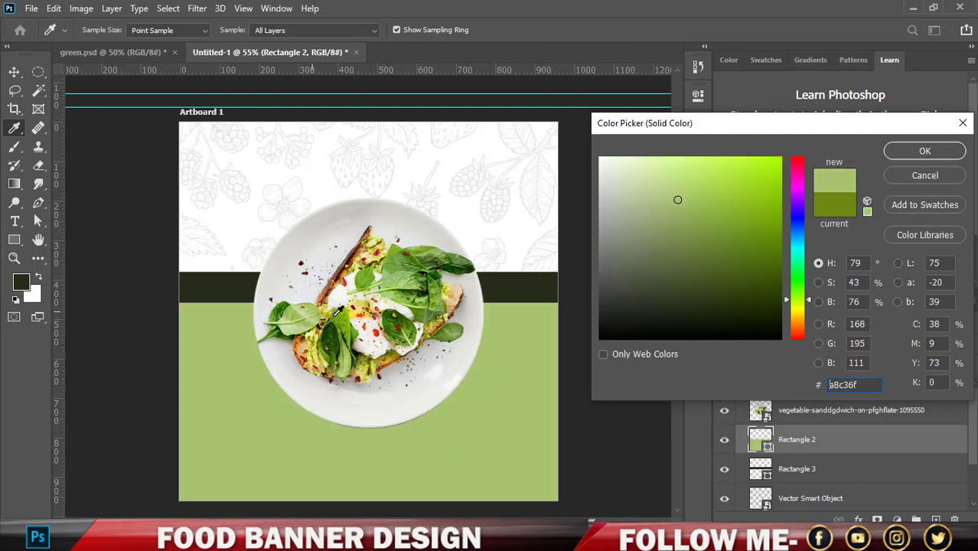
left_click(343, 316)
left_click(356, 325)
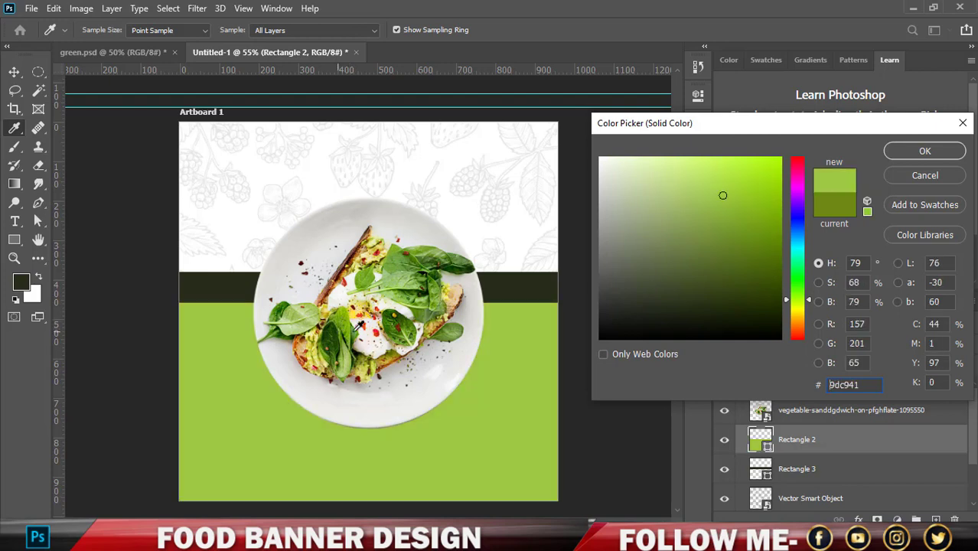
left_click(398, 318)
left_click(403, 313)
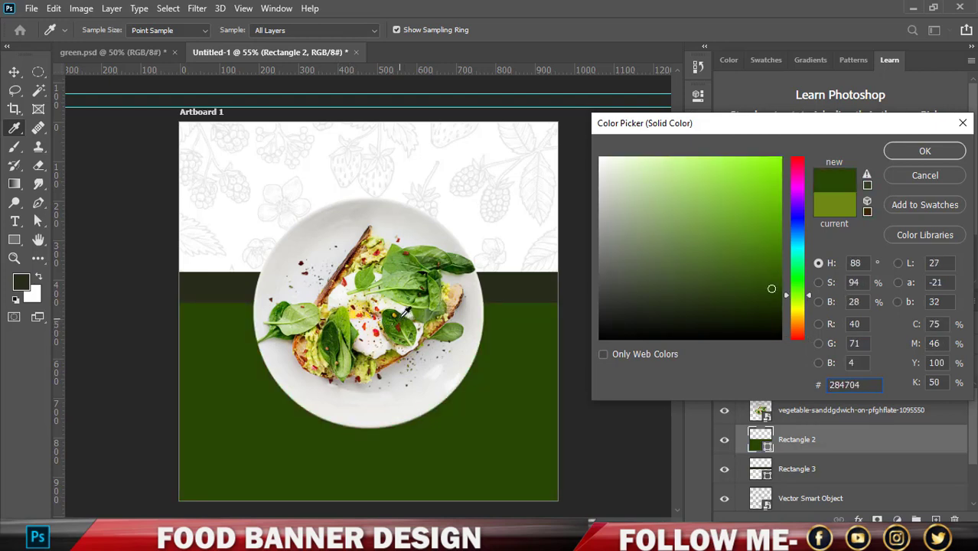
left_click(414, 297)
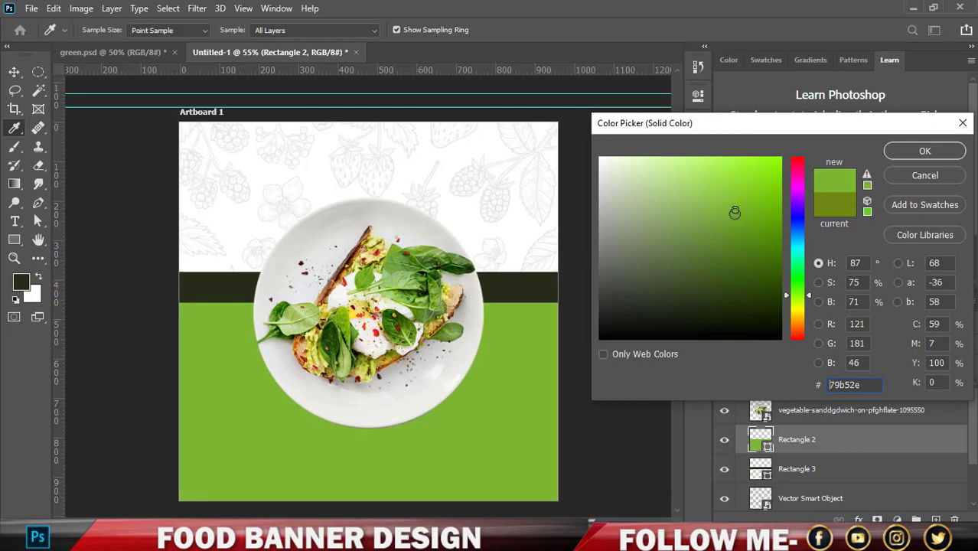
- Settle the lower band on medium green 629423 and confirm
left_click_drag(734, 212, 733, 228)
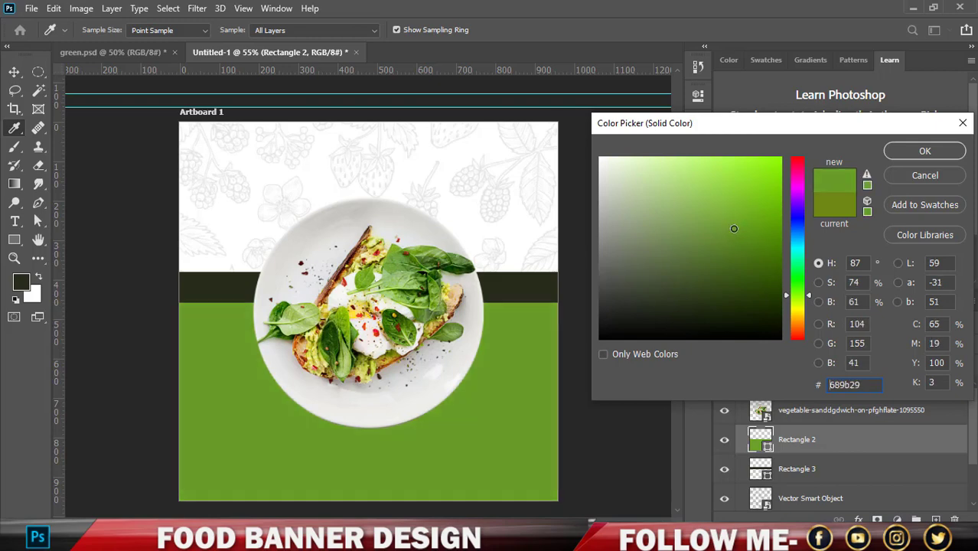
left_click_drag(733, 228, 738, 234)
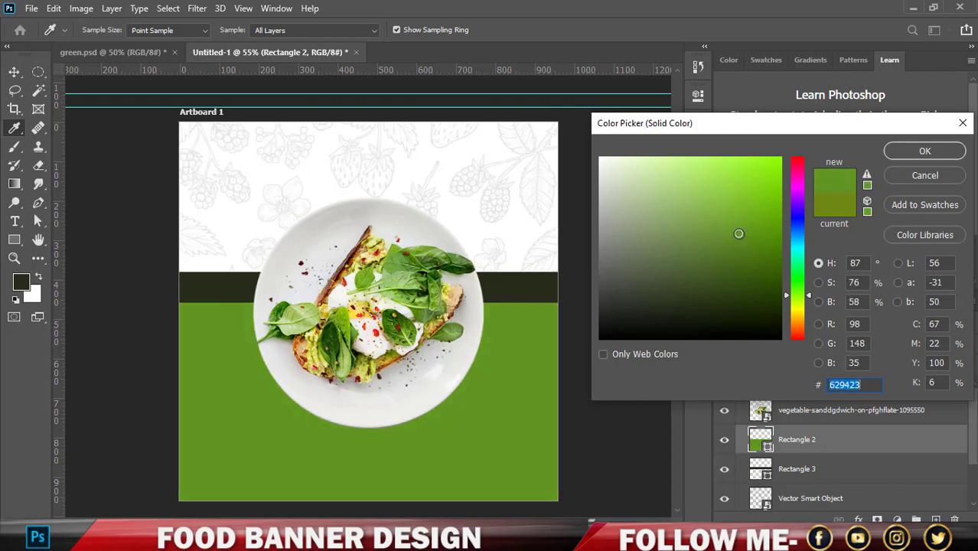
left_click(926, 153)
left_click(536, 304)
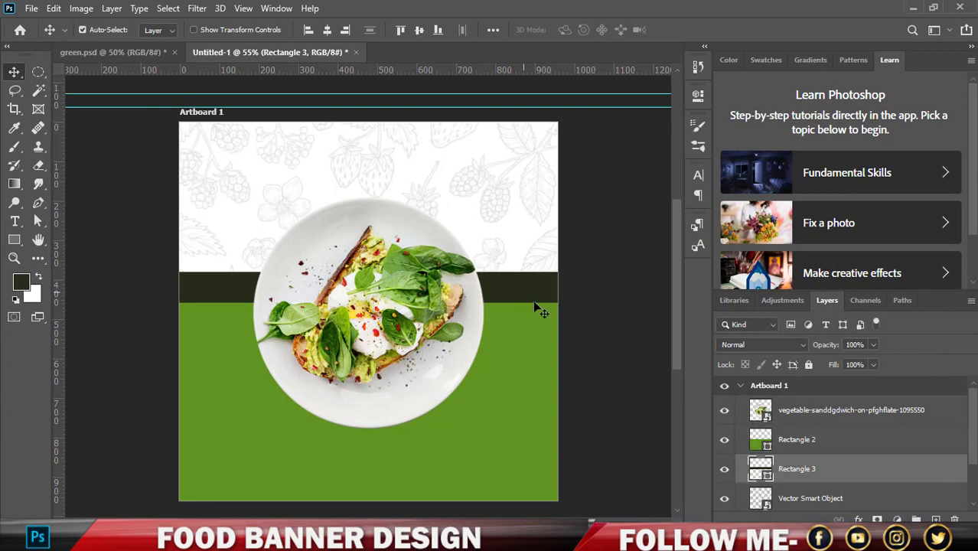
- Recolour the Rectangle 3 strip to deep green 407715
double_click(761, 474)
left_click(439, 257)
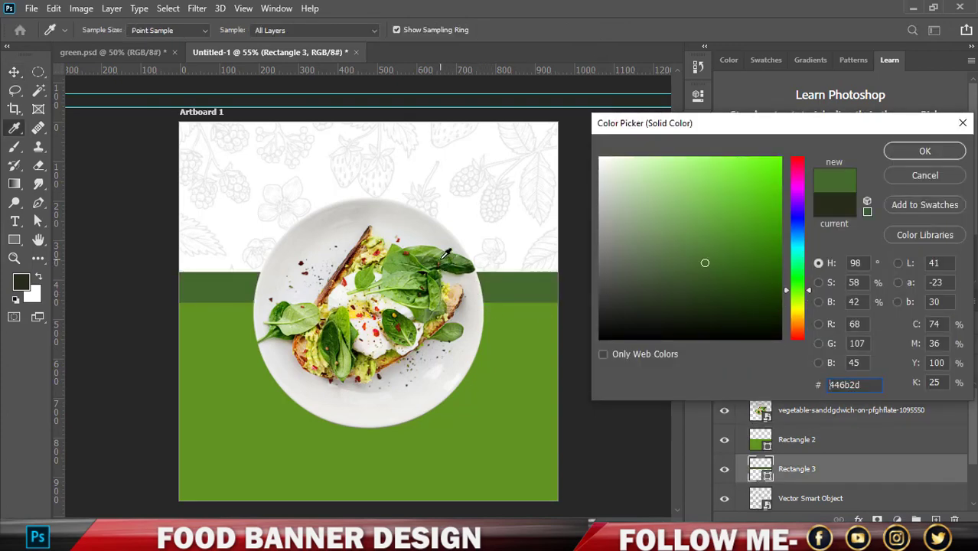
left_click_drag(440, 255, 425, 250)
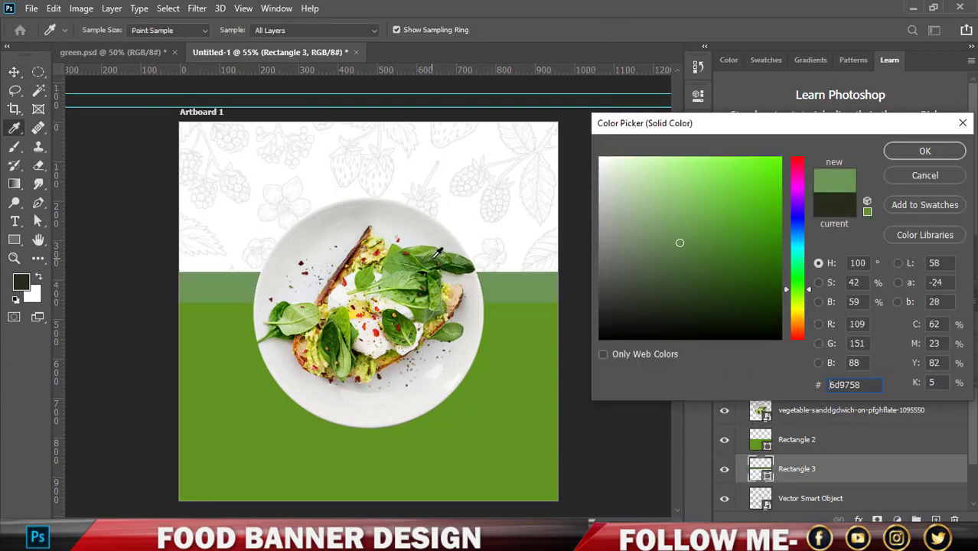
left_click(746, 269)
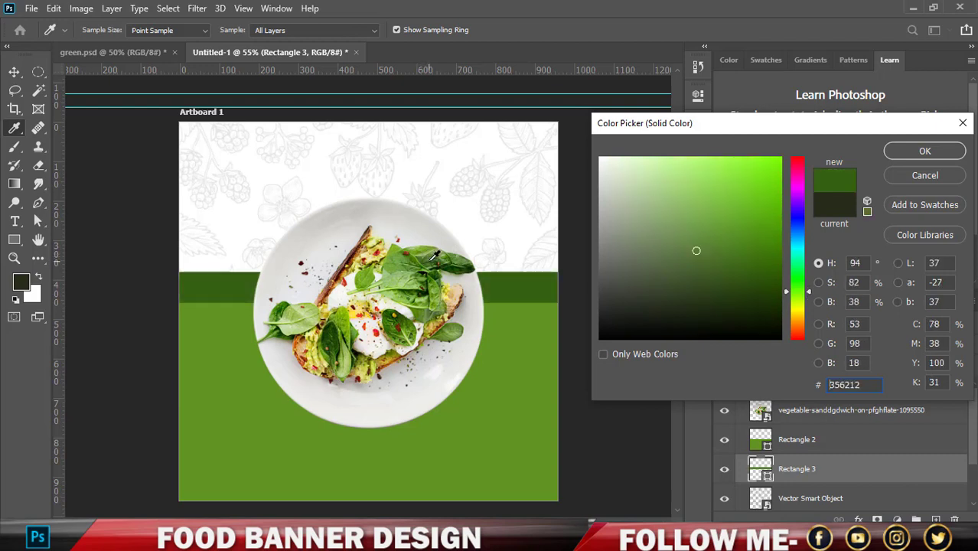
left_click(745, 243)
mouse_move(745, 242)
left_mouse_down()
mouse_move(742, 261)
mouse_move(737, 238)
mouse_move(749, 267)
mouse_move(750, 254)
left_mouse_up()
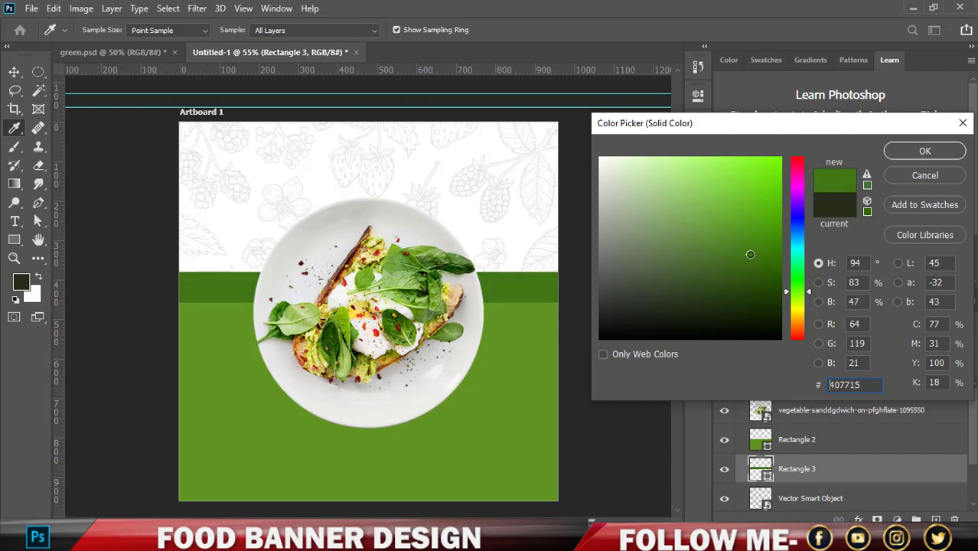
left_click(921, 152)
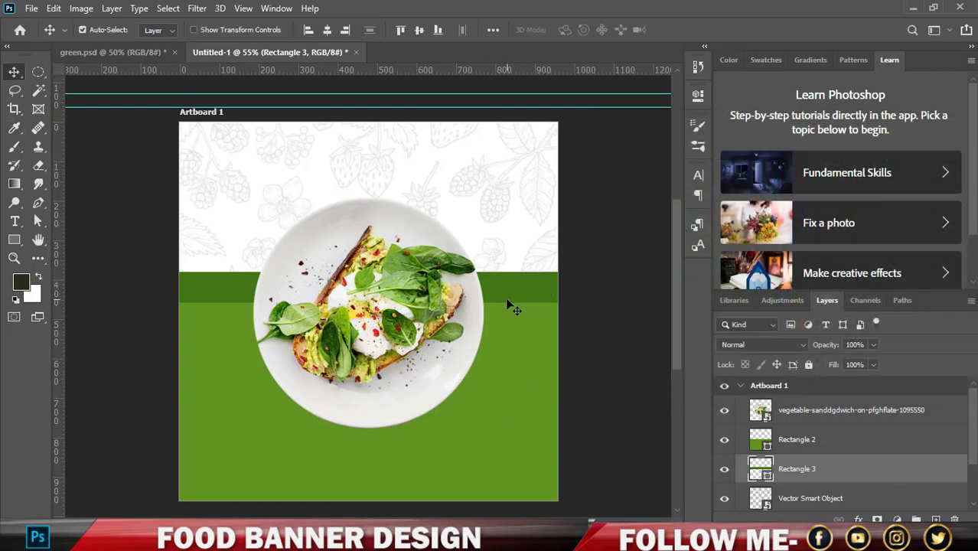
- Nudge the strip down two pixels and bring up the green.psd reference
key("Down")
key("Down")
key("Down")
key("Down")
key("Down")
key("Down")
key("Down")
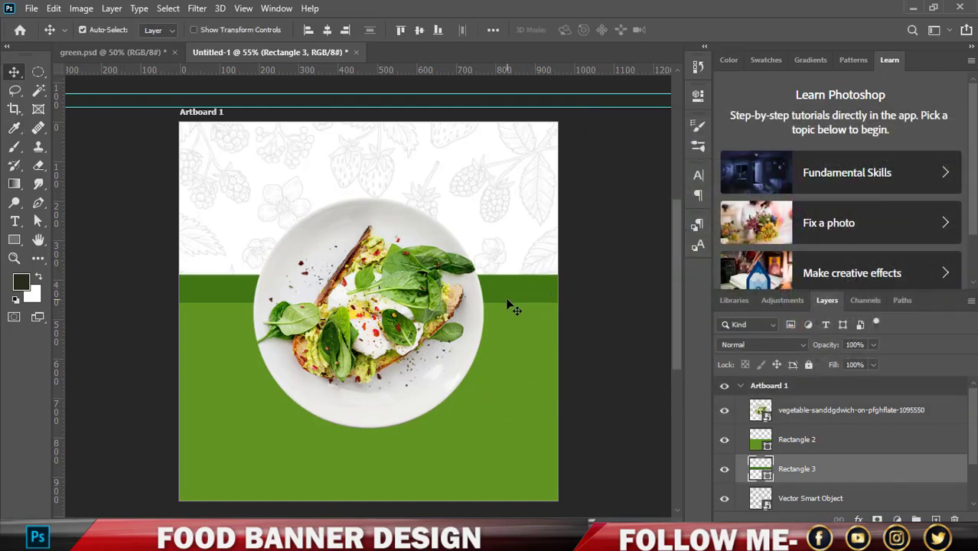
key("Down")
key("Down")
left_click(137, 55)
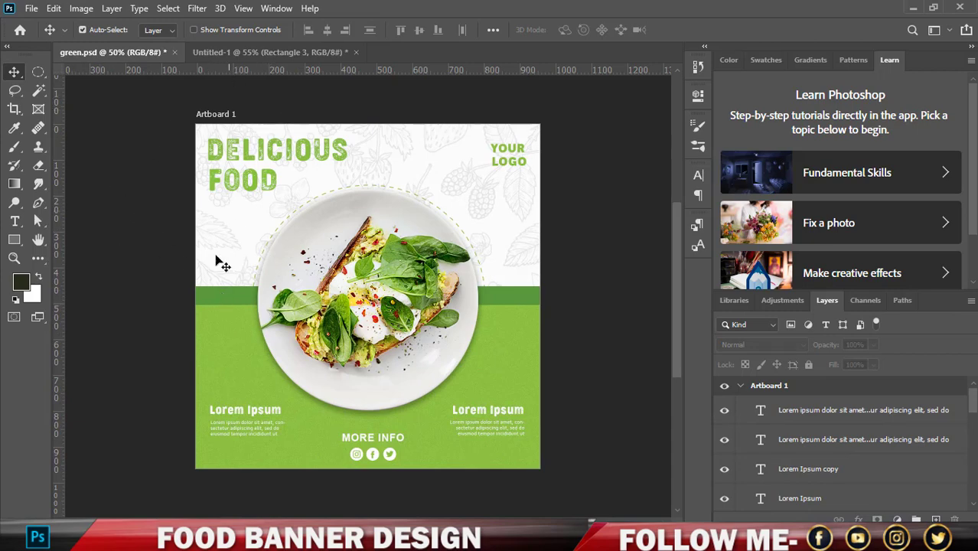
- Recolour the strip (Rectangle 2) mid green, sampled from the reference's green bar
left_click(220, 287)
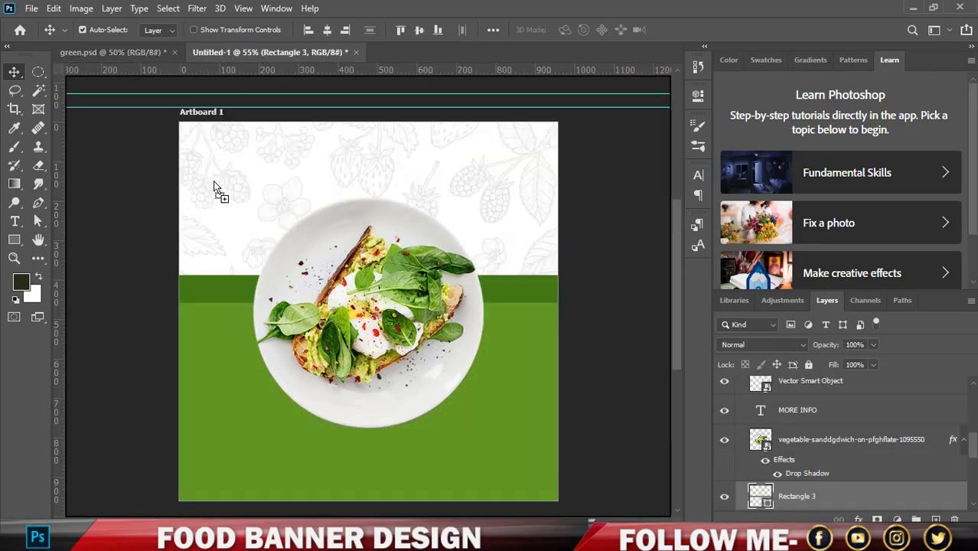
left_click_drag(227, 55, 226, 211)
left_click(213, 283)
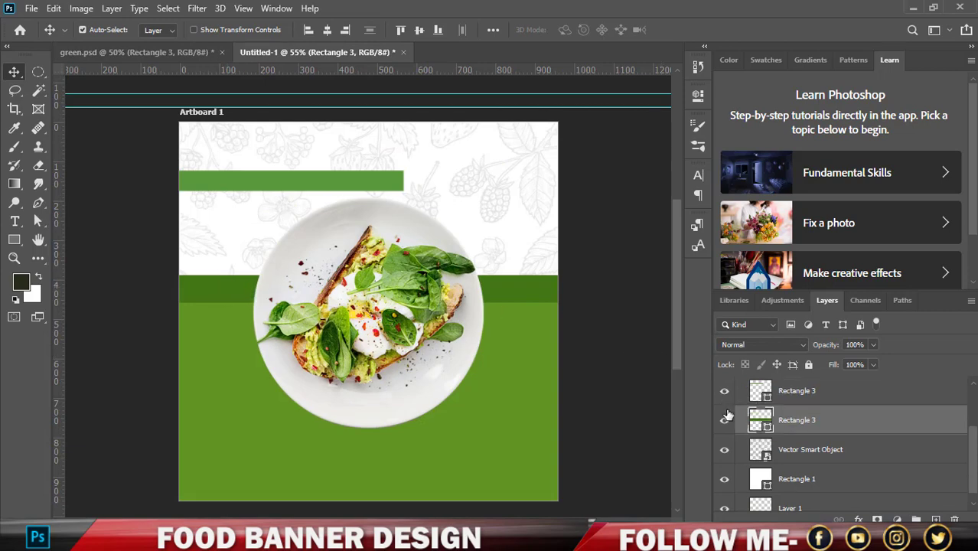
double_click(768, 419)
left_click(337, 177)
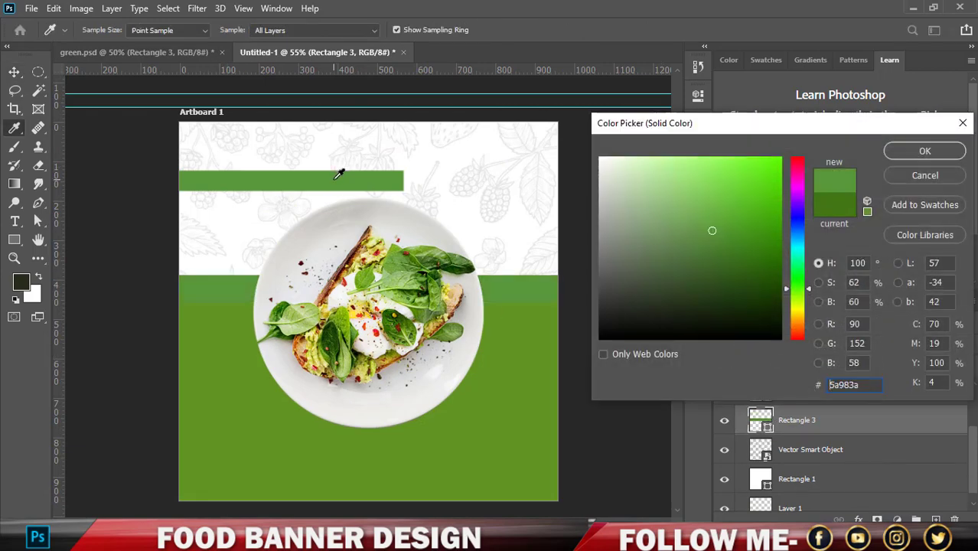
left_click(912, 159)
key("v")
left_click_drag(328, 185, 334, 193)
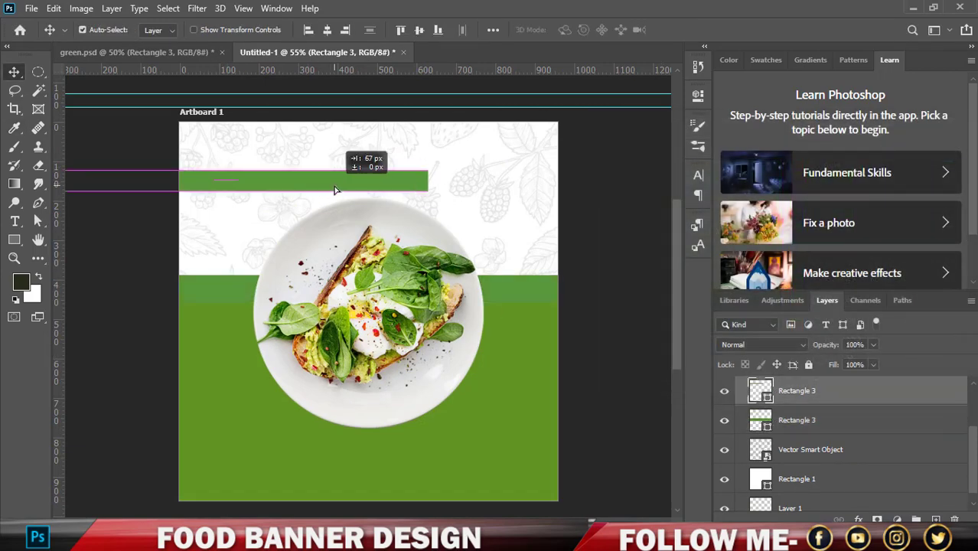
key("ctrl+z")
- Lighten the lower band (Rectangle 3) to the reference's bright green, then delete the copied block
left_click(189, 56)
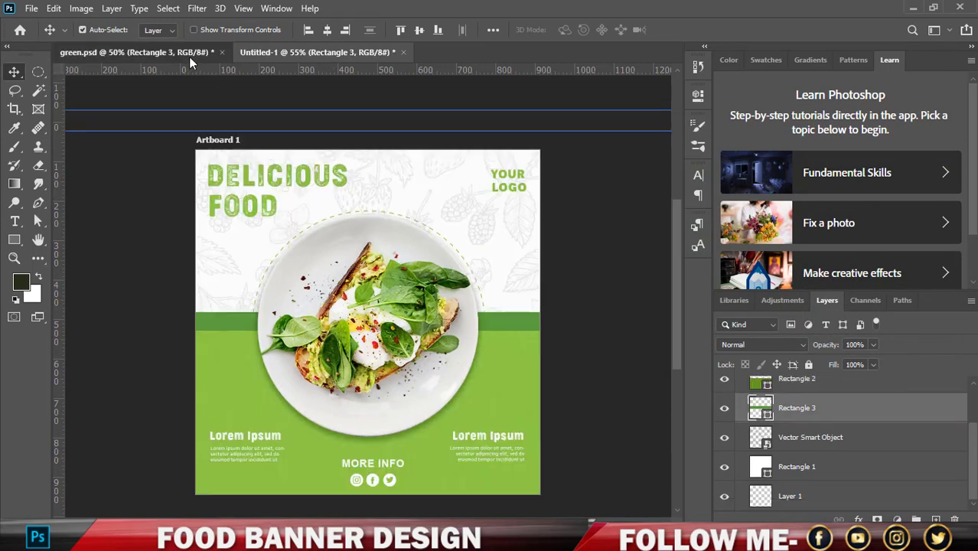
mouse_move(238, 359)
left_mouse_down()
mouse_move(266, 83)
mouse_move(251, 210)
left_mouse_up()
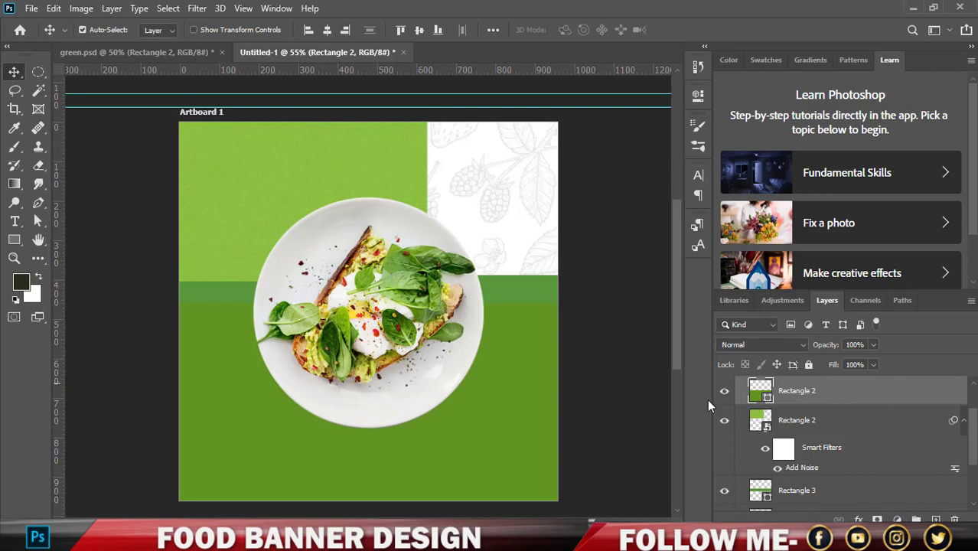
double_click(767, 395)
left_click(334, 166)
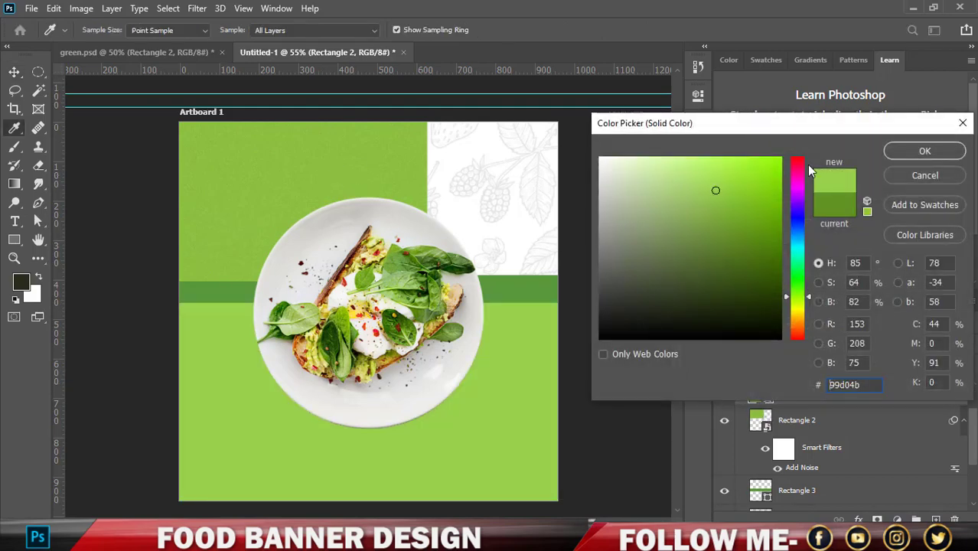
left_click(943, 157)
left_click(366, 177)
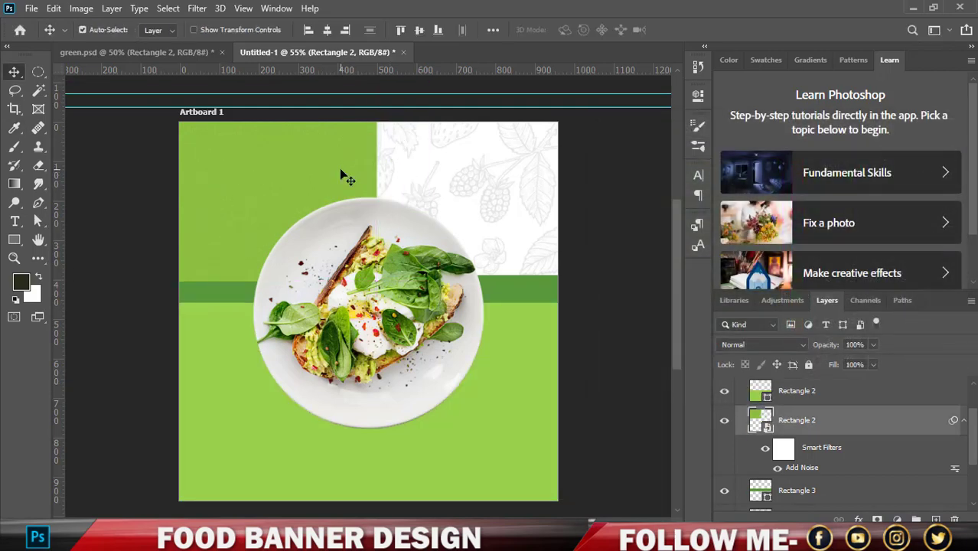
key("Delete")
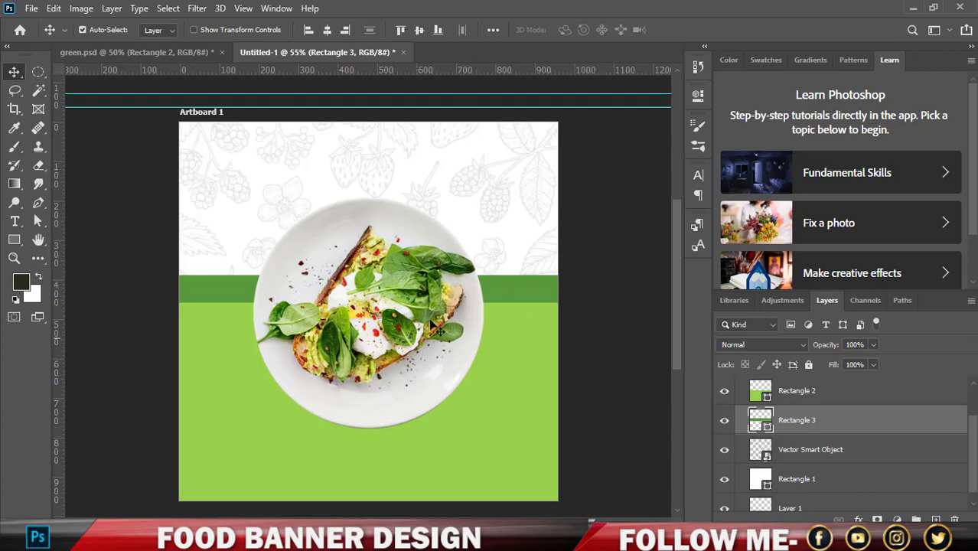
- Centre the sandwich plate photo over the pattern and green bands
left_click_drag(428, 342, 425, 339)
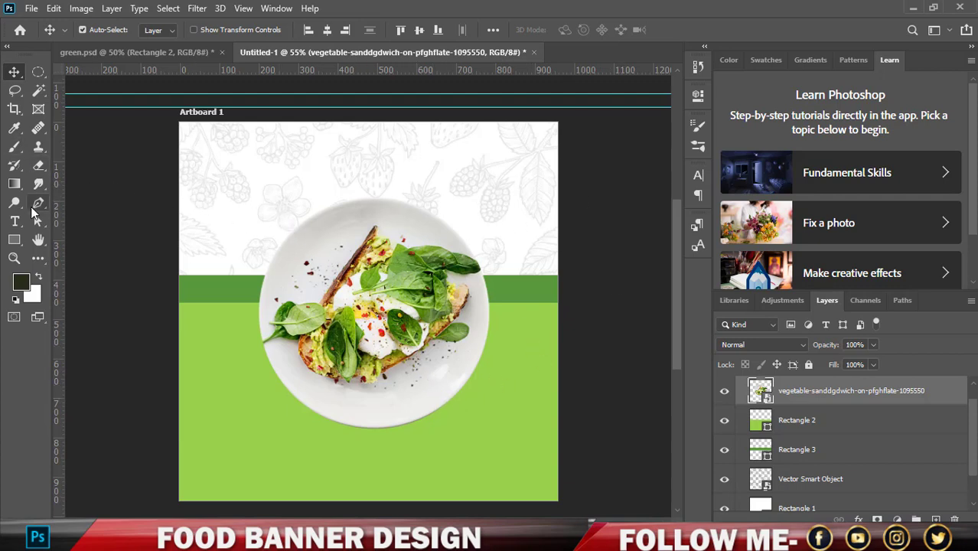
left_click_drag(411, 321, 409, 320)
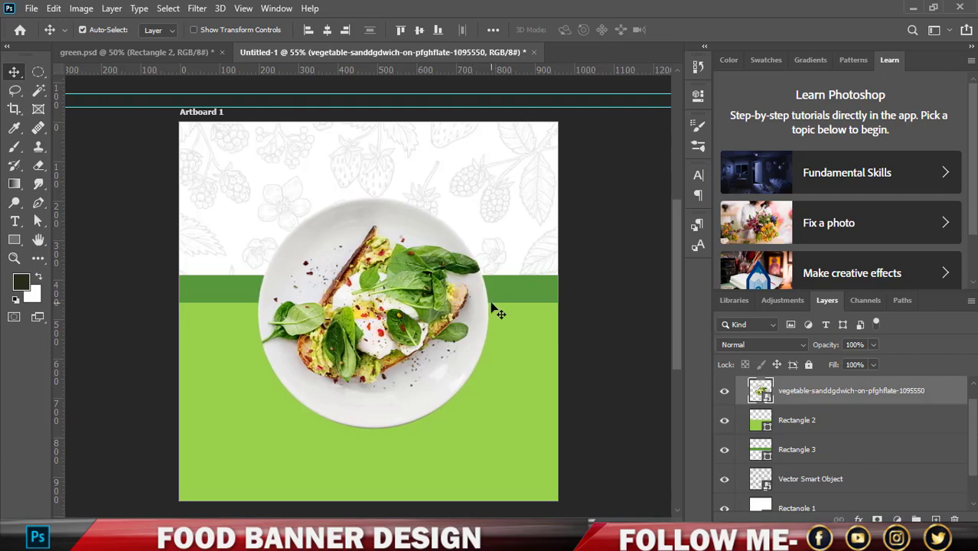
left_click(570, 256)
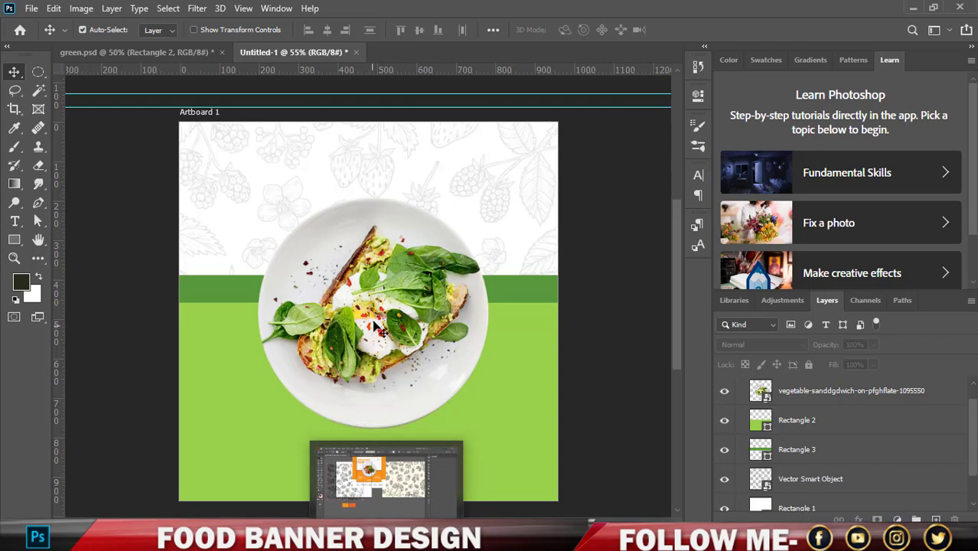
- Bring the plate photo into a new Illustrator document and enlarge it to fill most of the artboard
left_click_drag(375, 325, 374, 520)
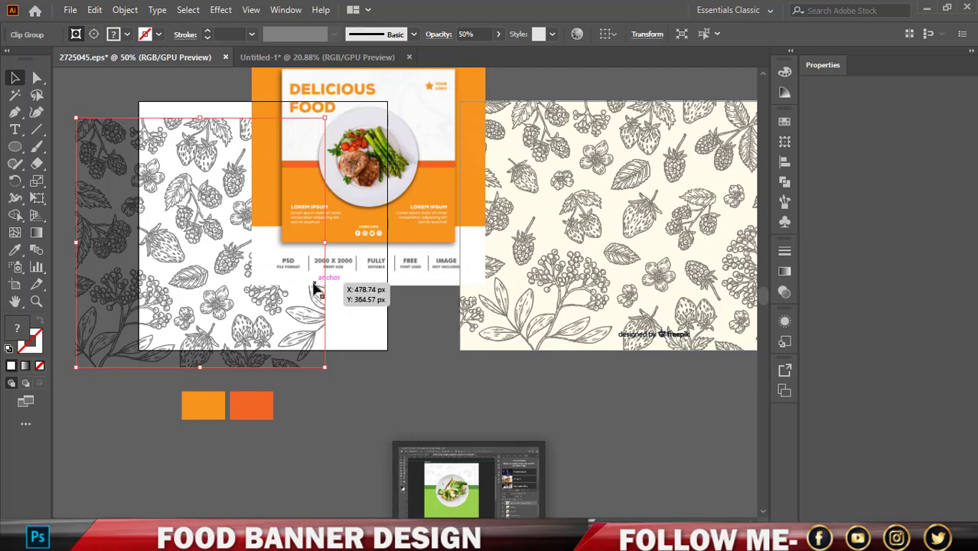
scroll(316, 284, "down", 1)
left_click(70, 11)
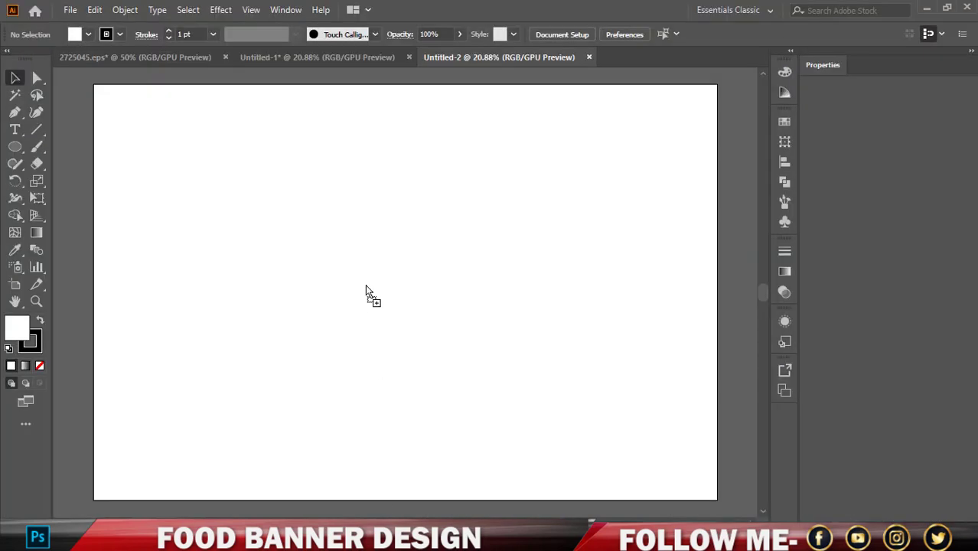
left_click(365, 295)
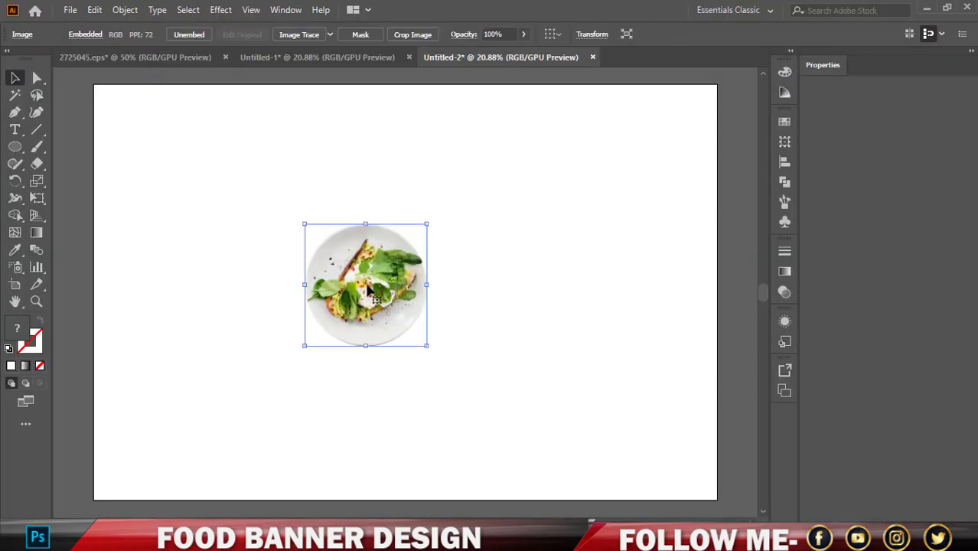
left_click_drag(425, 284, 537, 309)
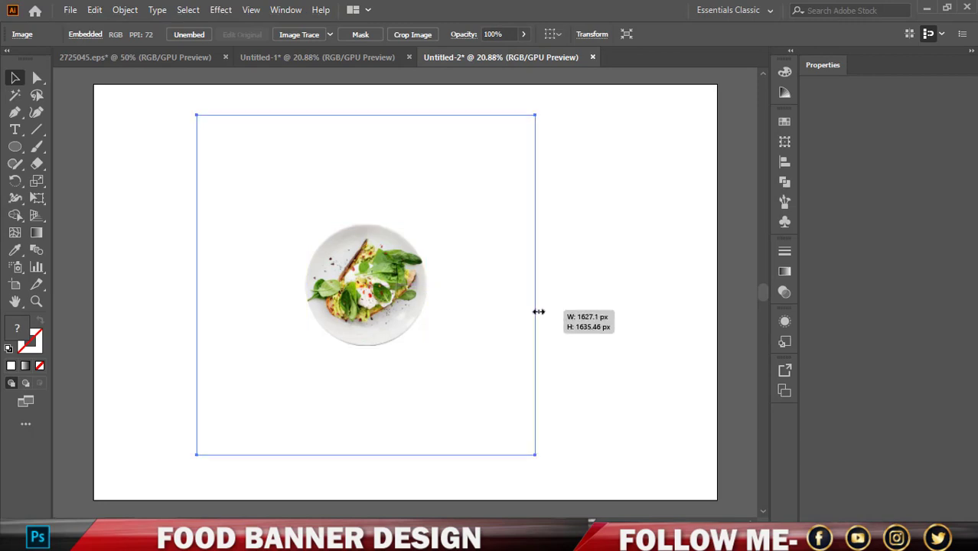
left_click(97, 146)
- Draw a circle over the plate and centre the two on each other
left_click(14, 146)
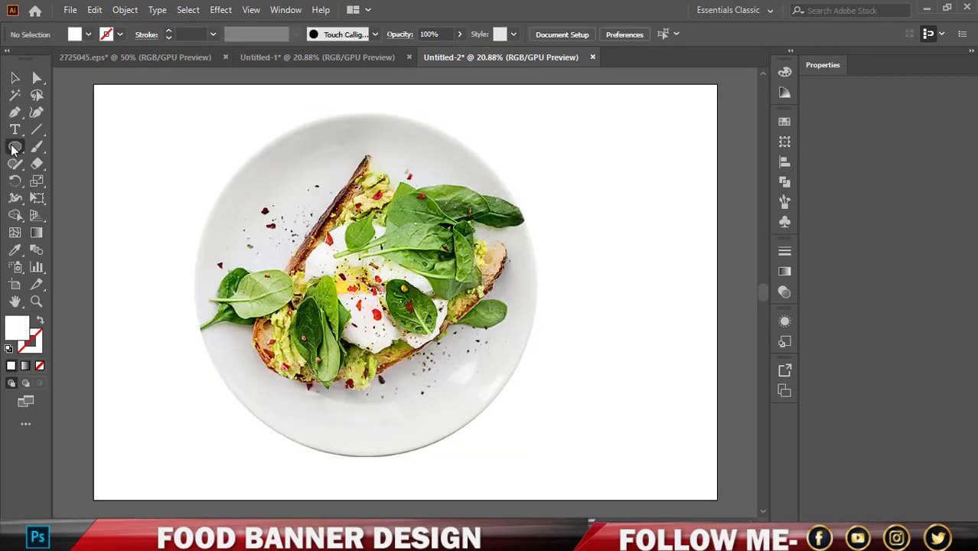
left_click_drag(372, 284, 493, 444)
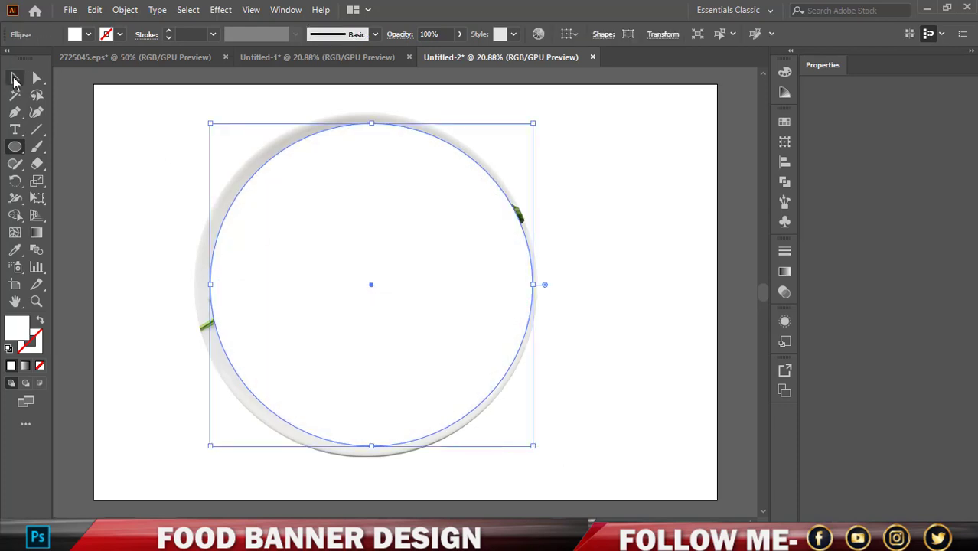
left_click(15, 79)
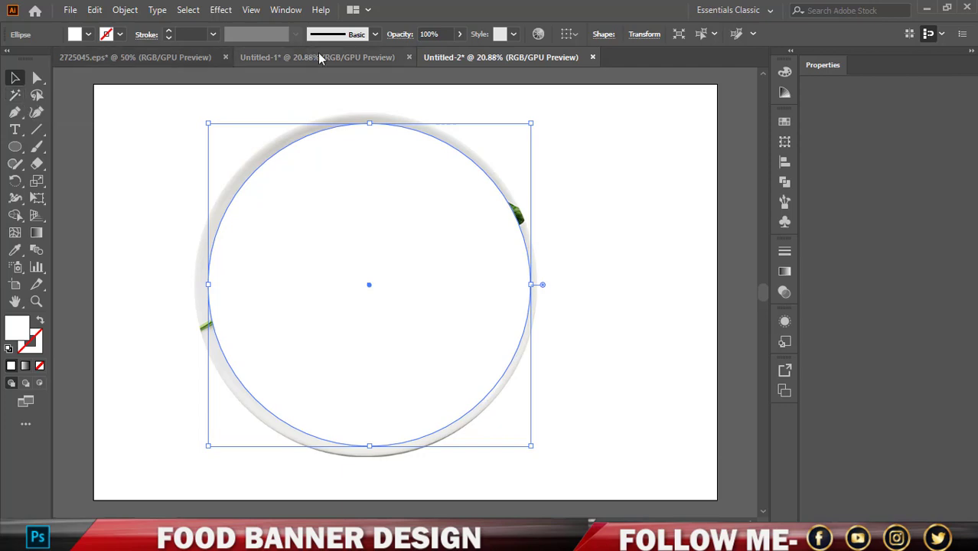
left_click_drag(593, 165, 389, 254)
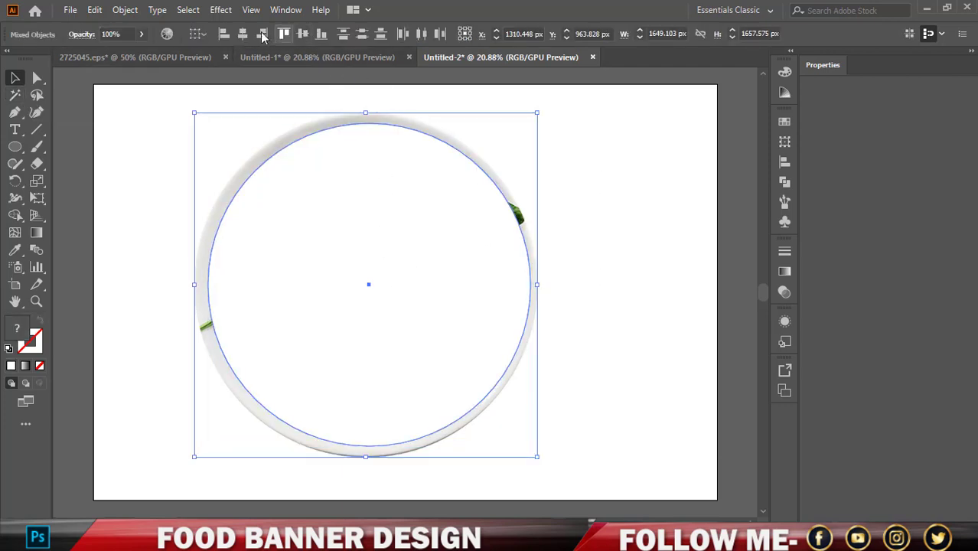
left_click(242, 36)
left_click(595, 232)
- Resize the circle to about 1727 px so it reaches just past the plate rim
left_click(532, 284)
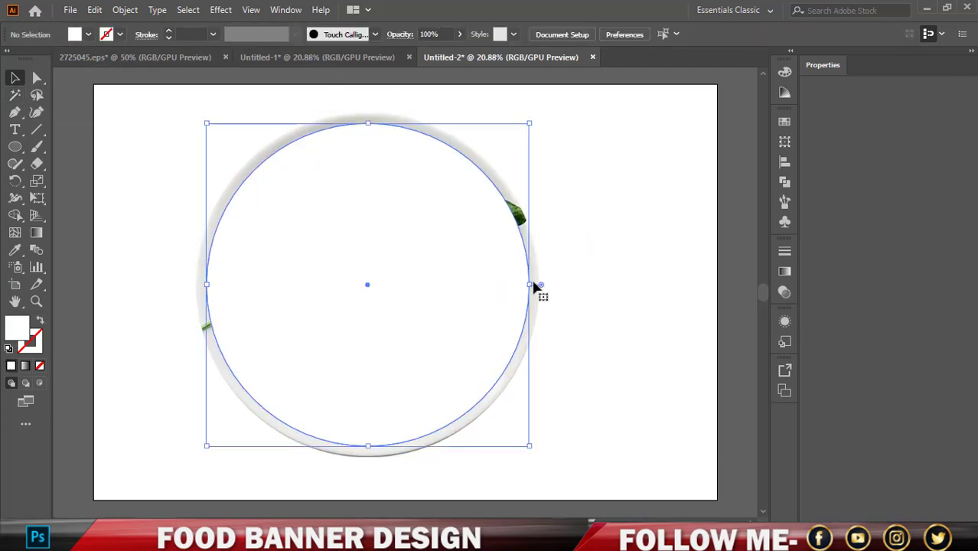
left_click_drag(531, 284, 546, 292)
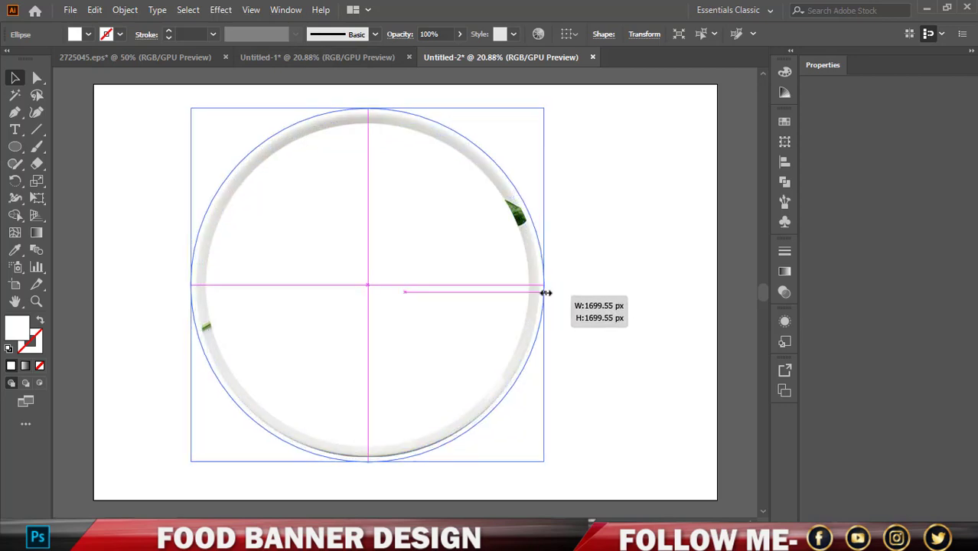
left_click_drag(545, 293, 548, 292)
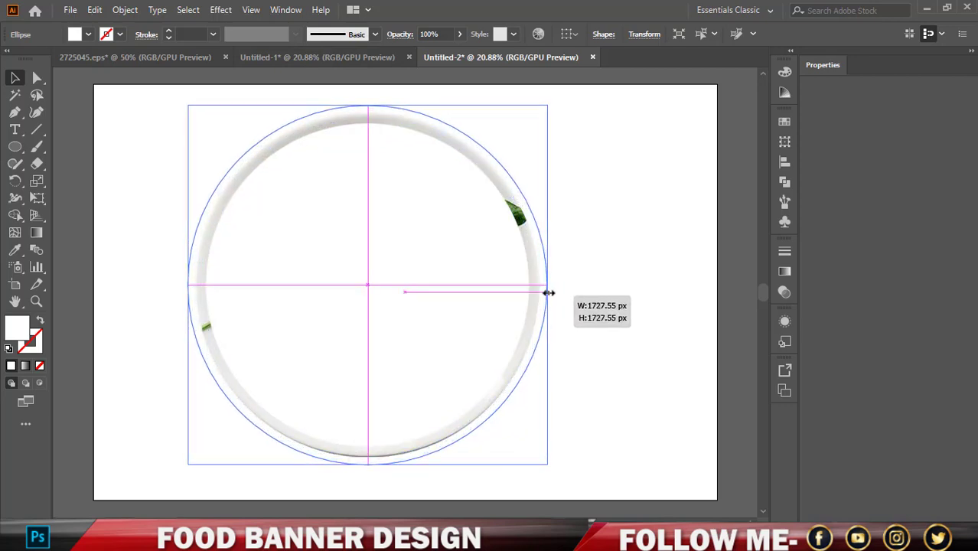
left_click_drag(547, 293, 546, 295)
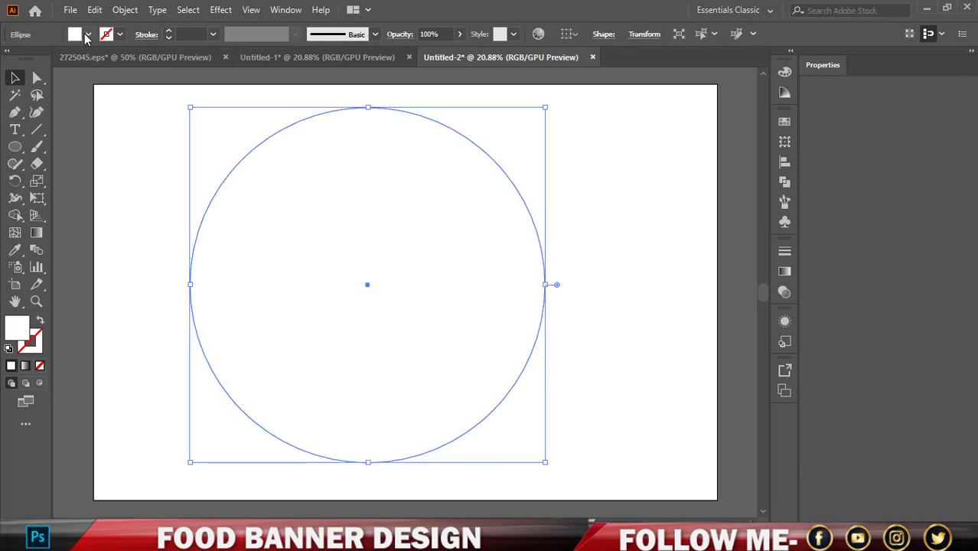
- Fill the circle with the green swatch copied from the reference artwork
left_click(110, 59)
scroll(184, 146, "up", 1)
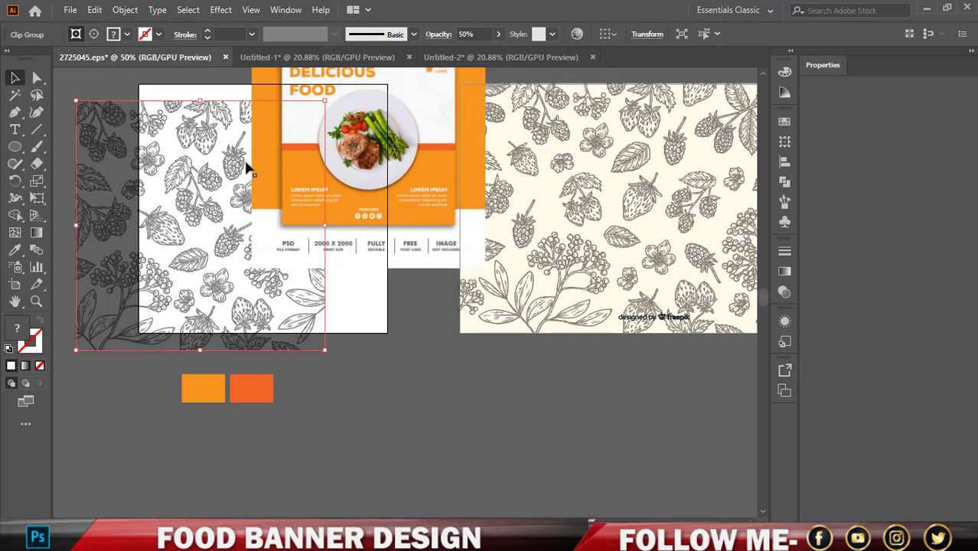
scroll(195, 147, "up", 4)
scroll(183, 137, "up", 2)
left_click(449, 59)
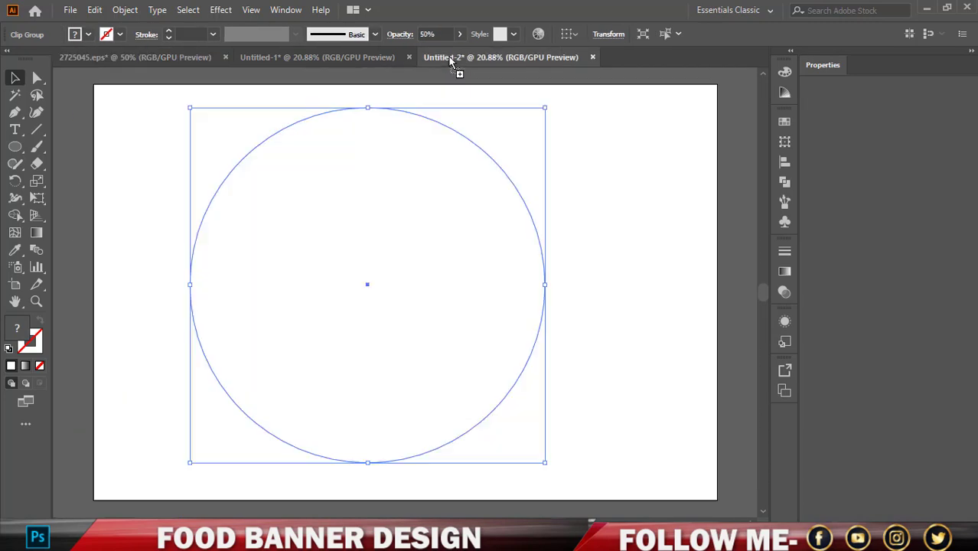
left_click_drag(159, 107, 161, 108)
left_click(308, 184)
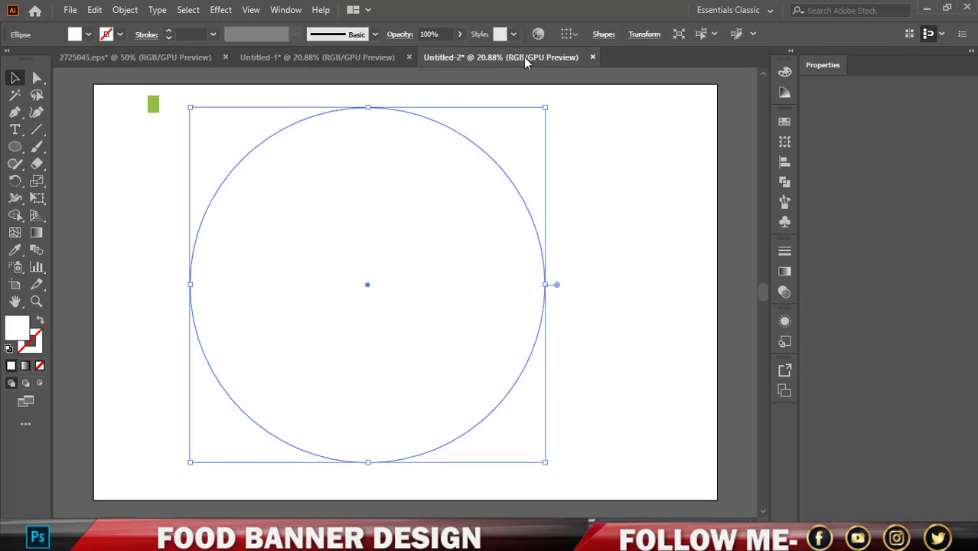
right_click(285, 169)
left_click(15, 250)
left_click(153, 104)
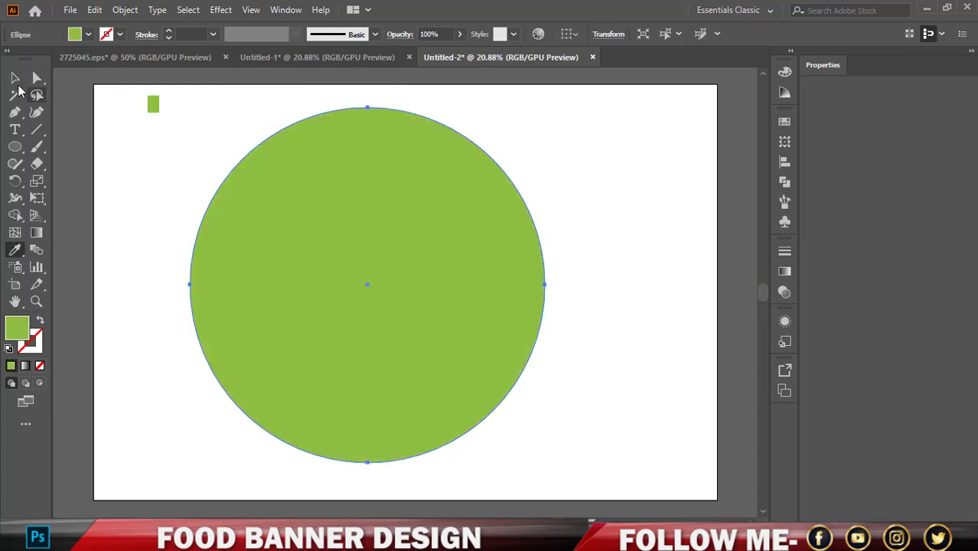
- Turn the circle into a green dashed outline with dashes aligned evenly around the path
key("v")
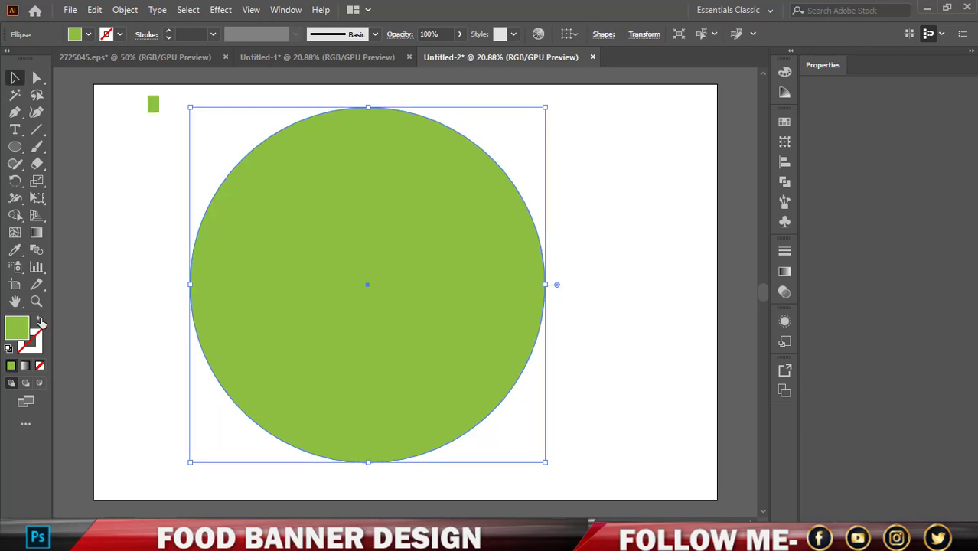
left_click(41, 322)
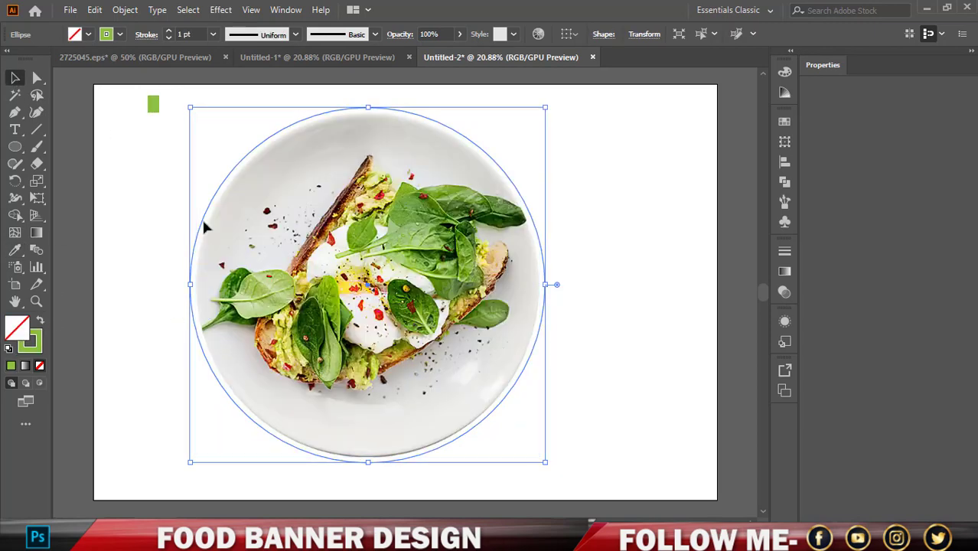
left_click(146, 35)
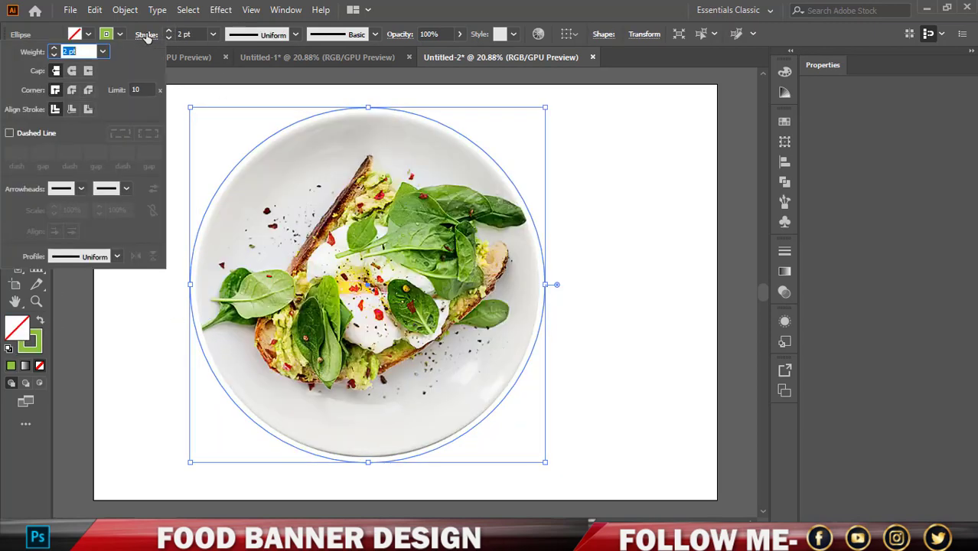
left_click(10, 134)
left_click(155, 138)
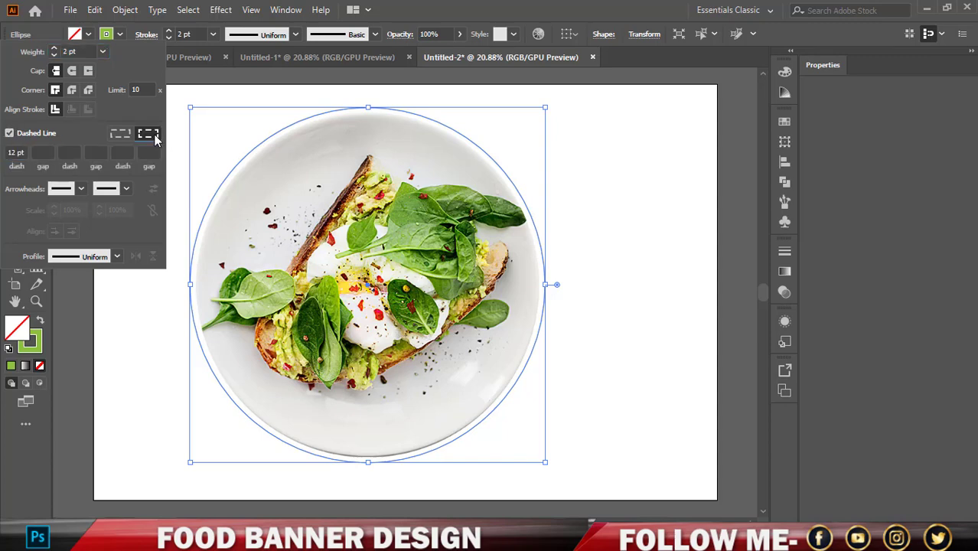
left_click(630, 139)
- Inspect the dashed edge up close, then delete the plate photo
left_click(481, 113)
scroll(356, 102, "up", 3)
scroll(368, 153, "up", 2)
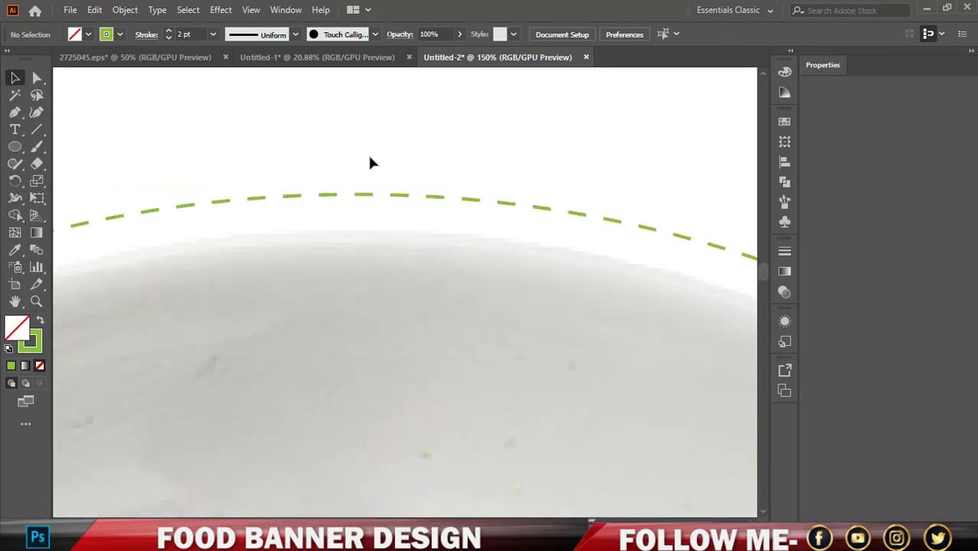
scroll(360, 162, "down", 4)
scroll(306, 169, "down", 2)
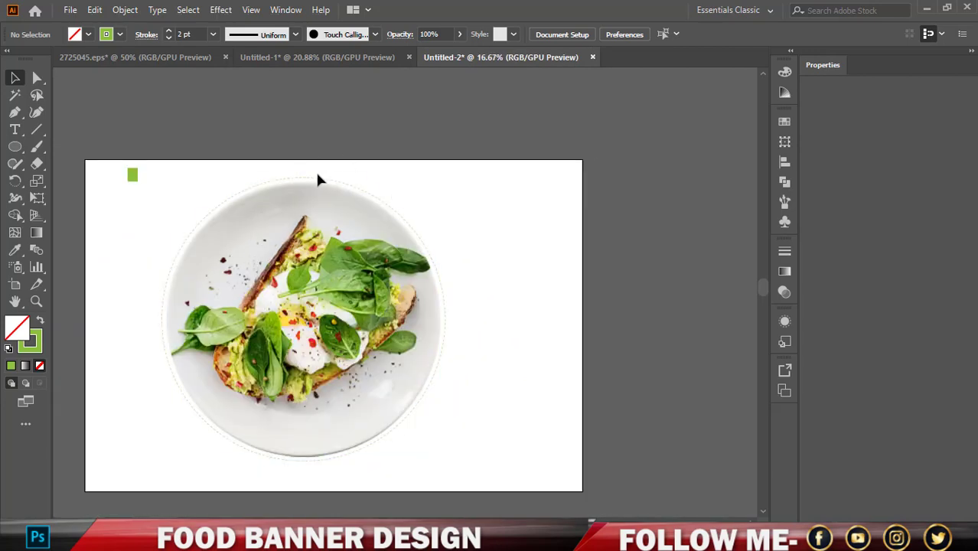
left_click(320, 179)
left_click(279, 105)
scroll(290, 179, "up", 2)
scroll(310, 155, "up", 1)
scroll(396, 183, "down", 1)
scroll(397, 184, "down", 2)
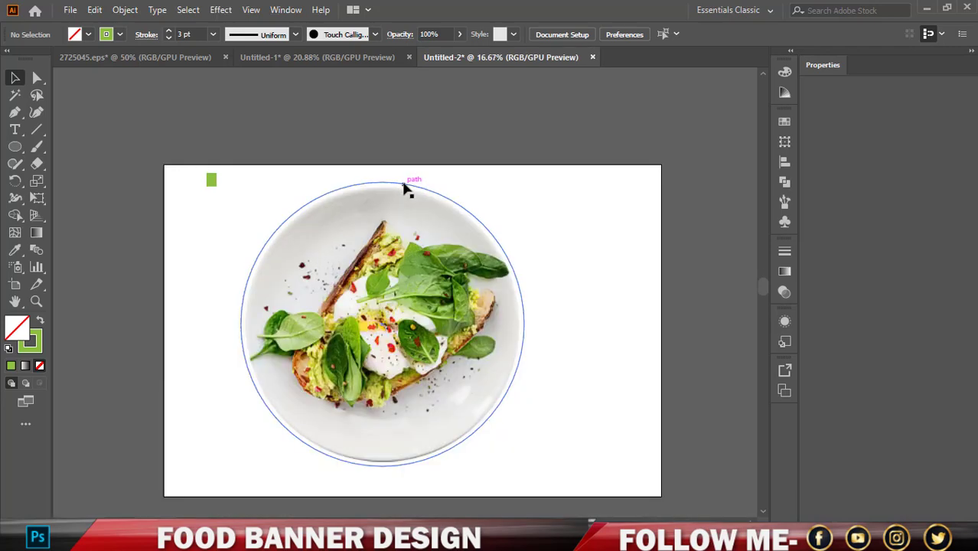
left_click(400, 205)
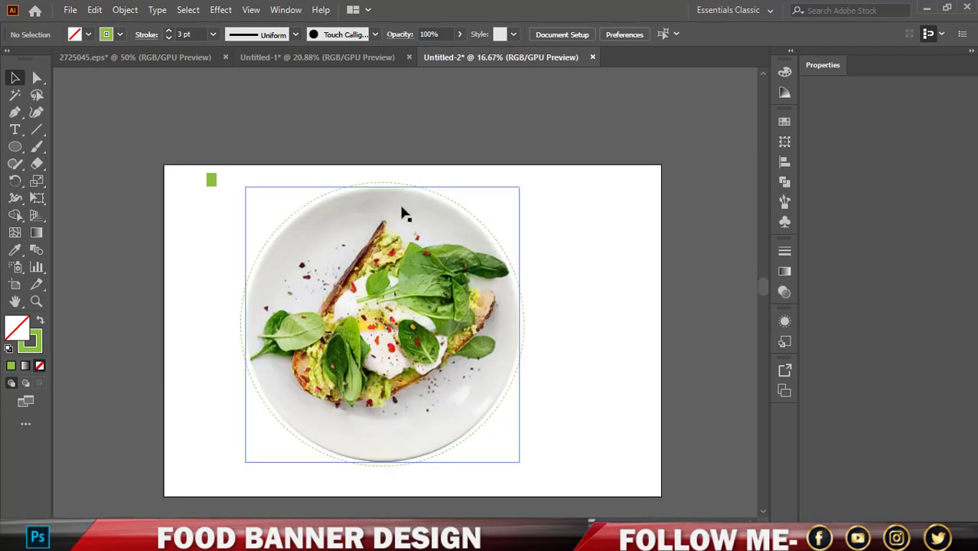
key("Delete")
- Paste the dashed green circle into the banner as a Vector Smart Object ringing the sandwich plate
left_click_drag(346, 185, 443, 438)
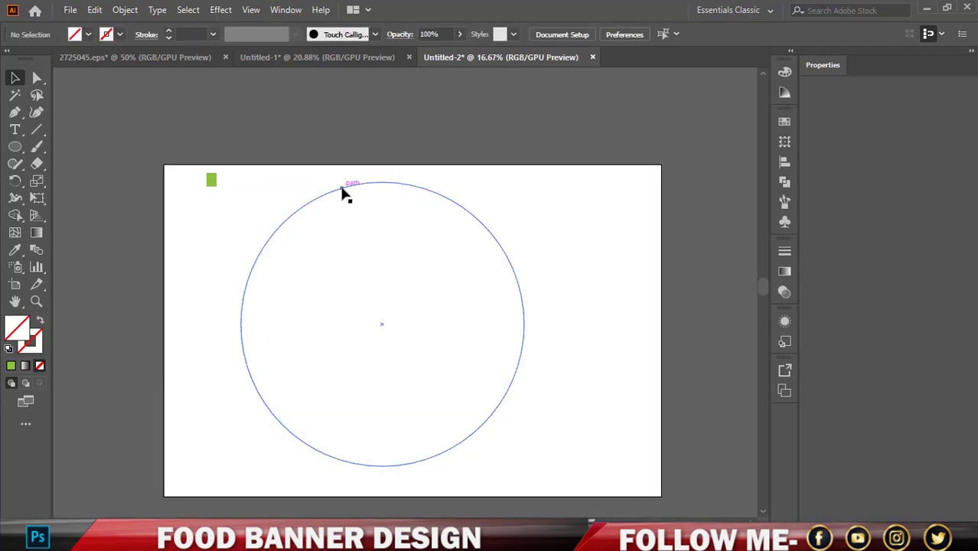
key("alt+Tab")
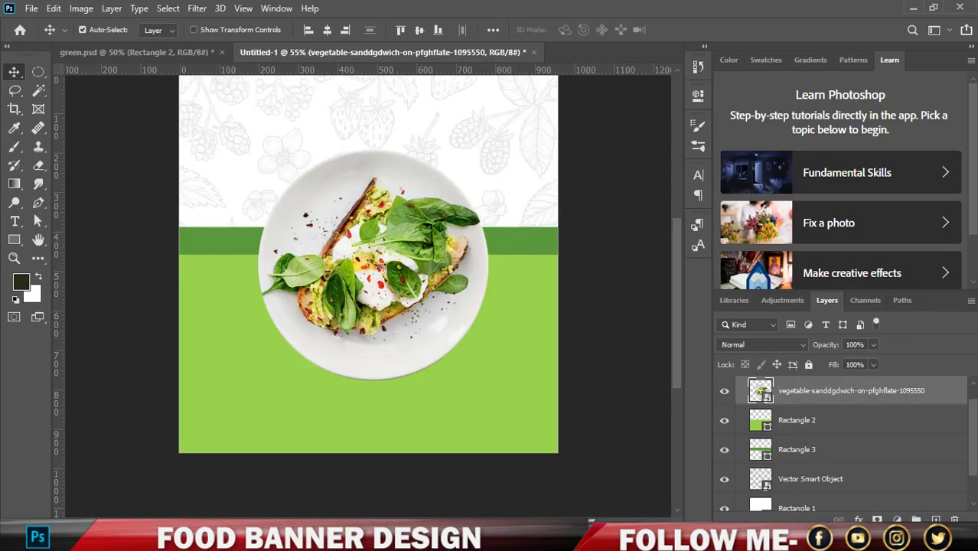
key("ctrl+v")
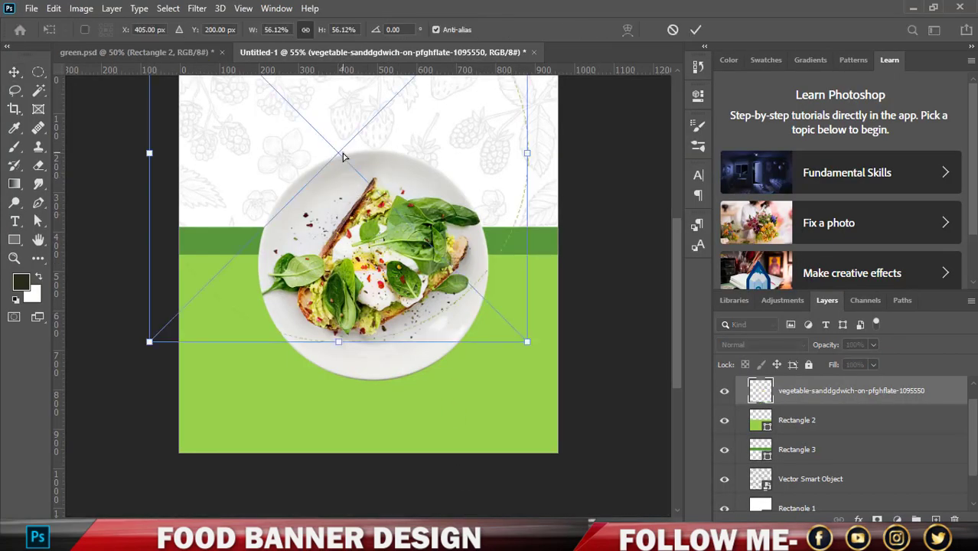
mouse_move(525, 244)
left_mouse_down()
mouse_move(562, 351)
mouse_move(484, 343)
left_mouse_up()
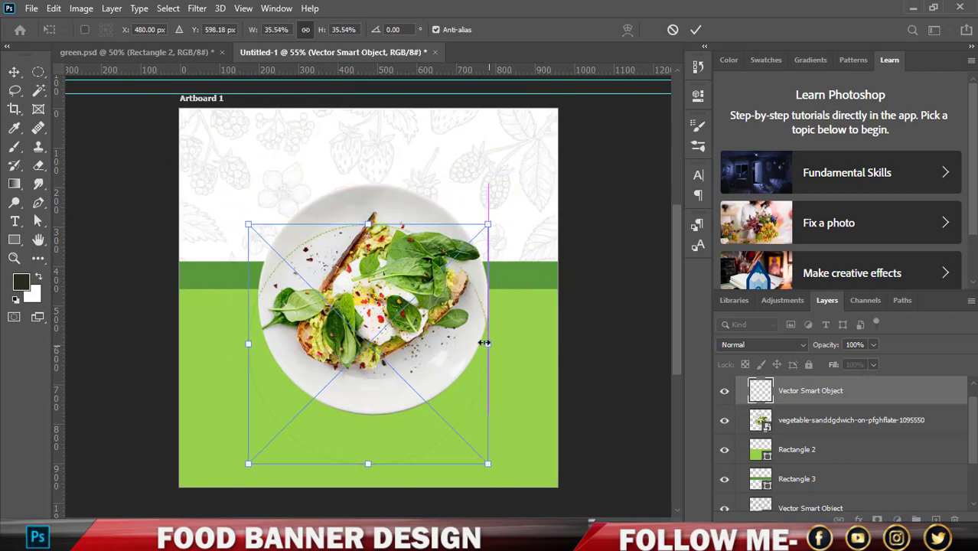
left_click_drag(479, 306, 485, 258)
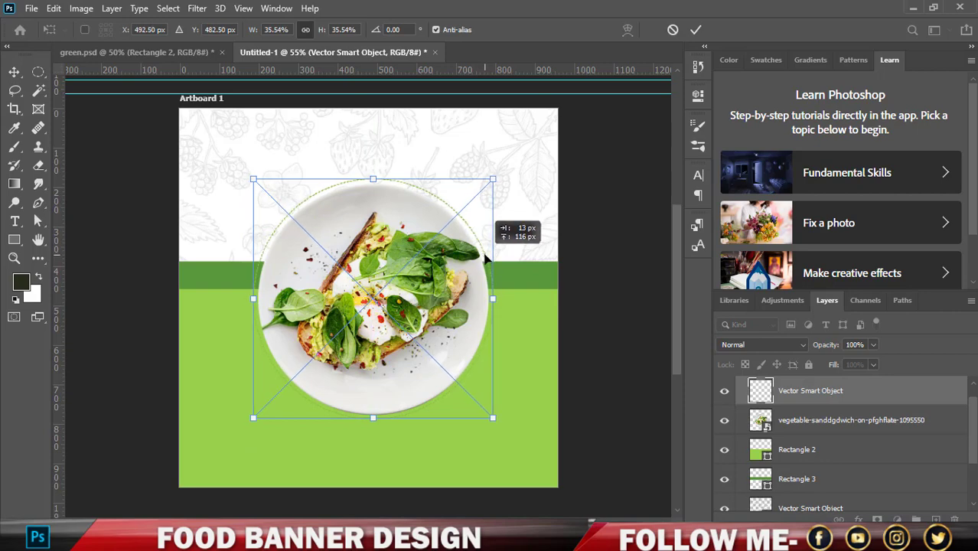
scroll(386, 161, "up", 2)
scroll(386, 160, "up", 2)
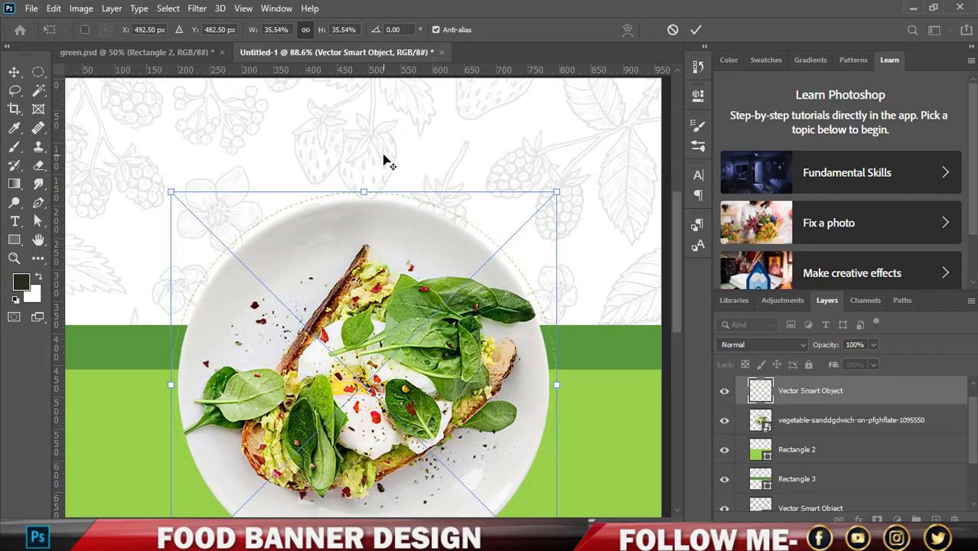
key("alt+space")
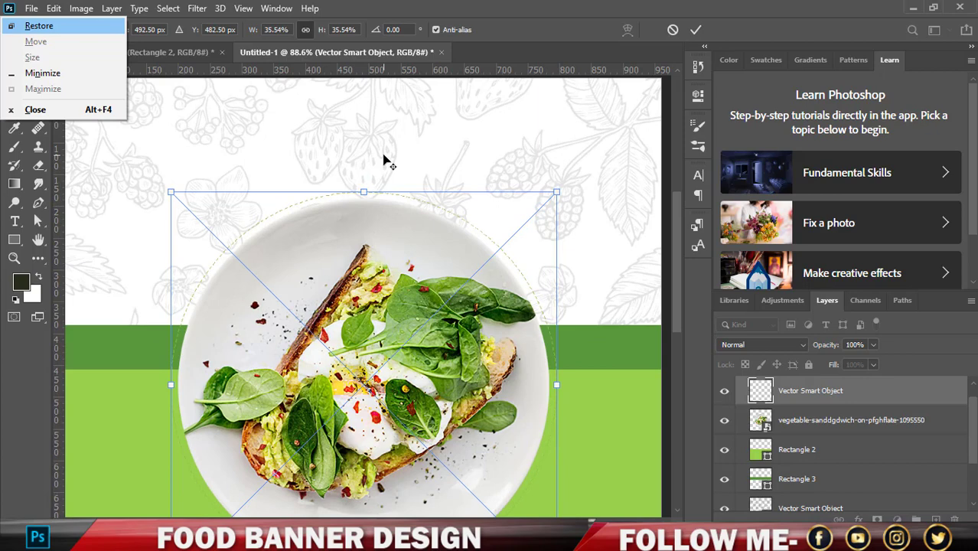
left_click(695, 29)
scroll(475, 163, "down", 2)
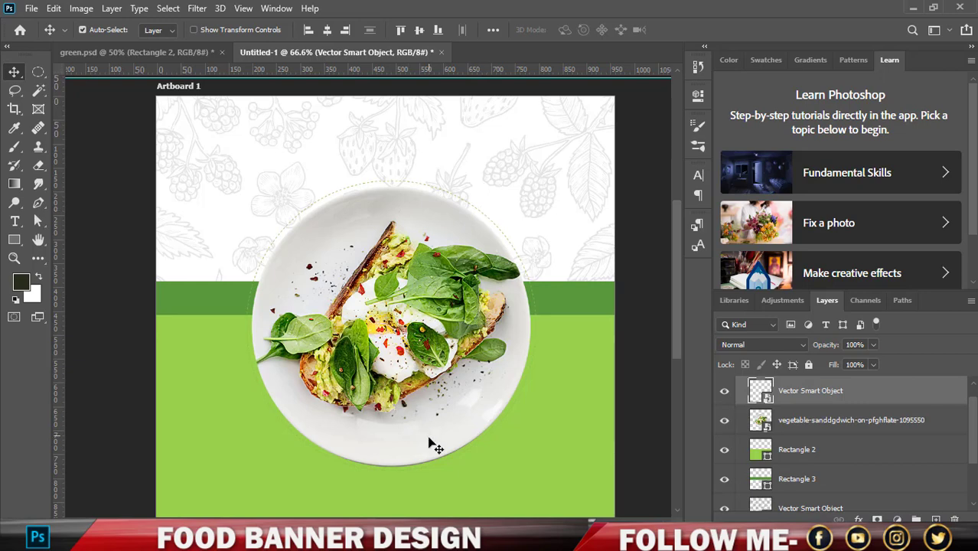
- Edit the circle's smart object in Illustrator, closing Untitled-2, and raise the stroke weight to 6 pt
double_click(759, 394)
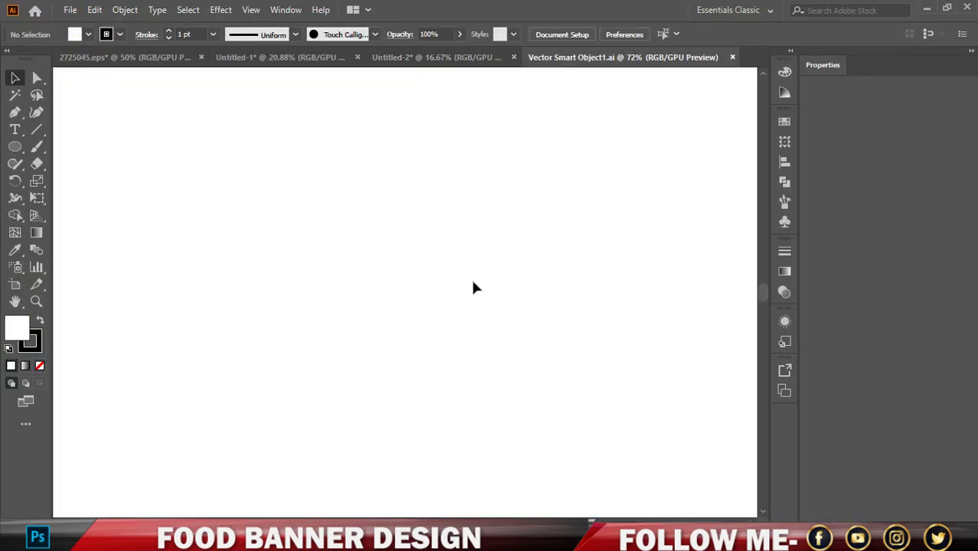
left_click(513, 57)
left_click(560, 290)
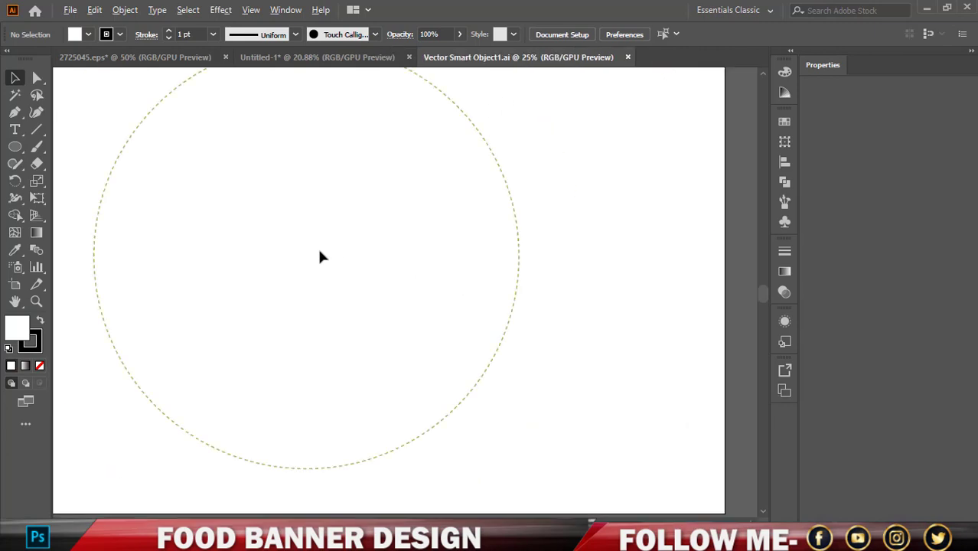
left_click(499, 167)
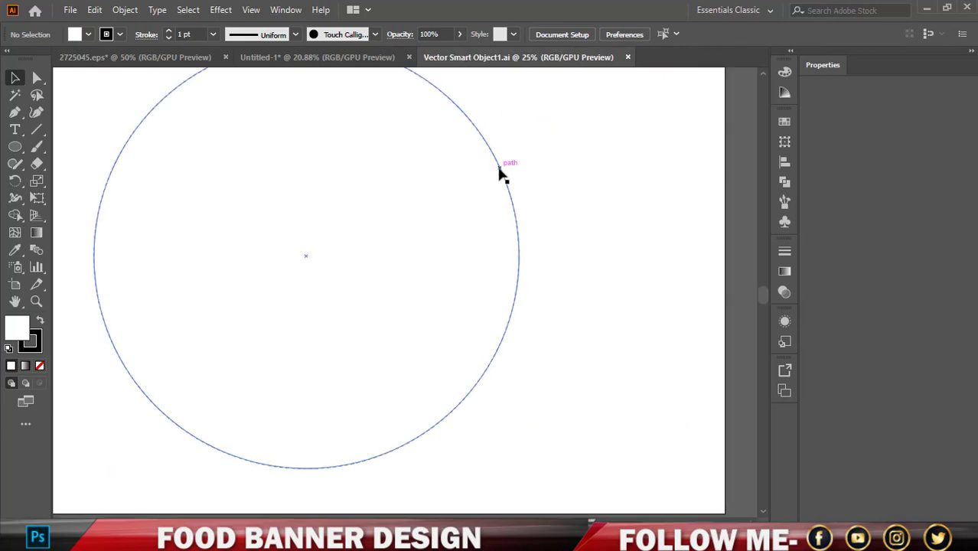
double_click(167, 32)
left_click(558, 145)
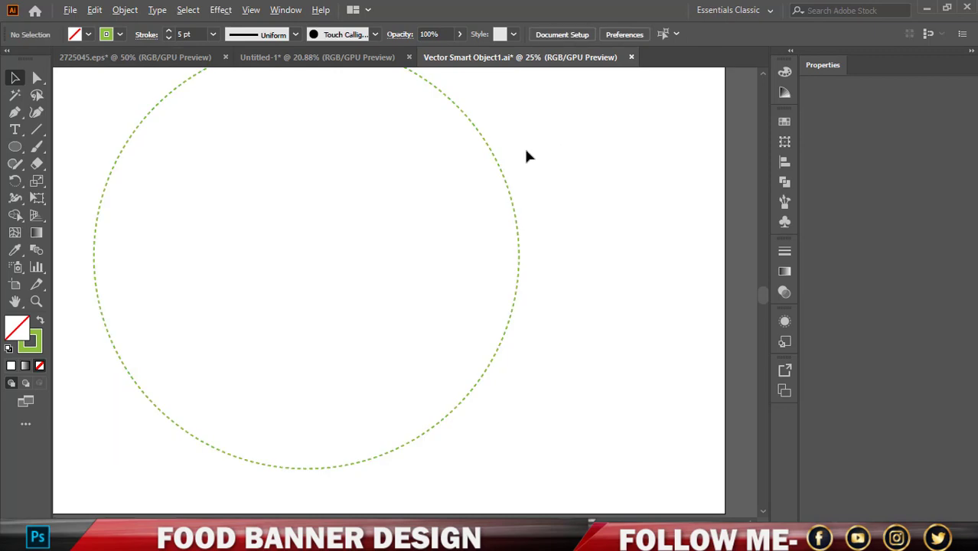
- Set the dash length to 13 pt and save the smart object back into the banner
scroll(523, 146, "down", 1)
left_click(435, 95)
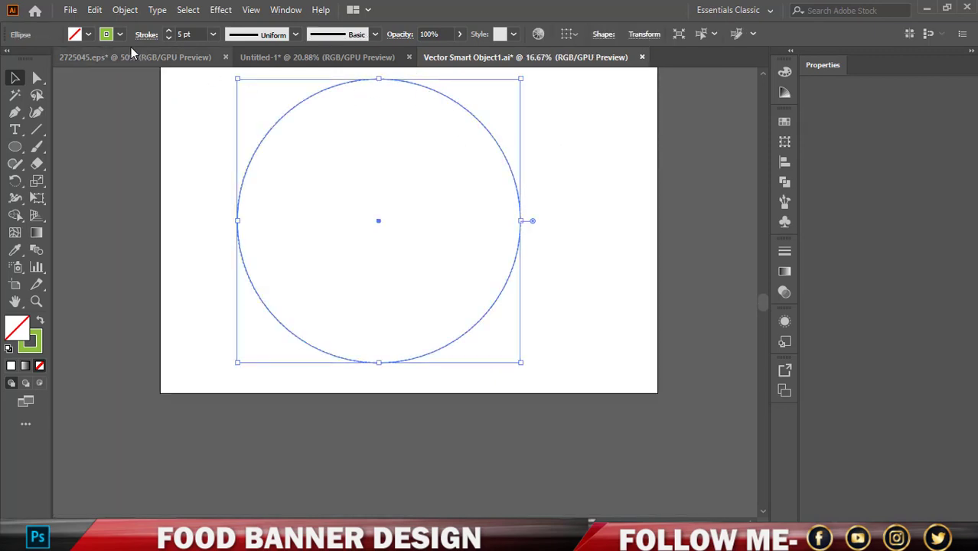
left_click(146, 34)
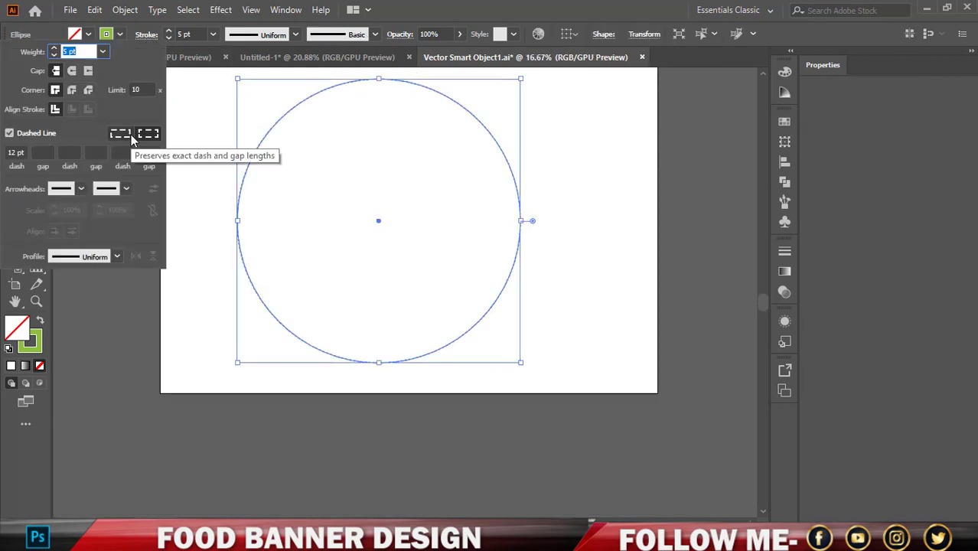
left_click(14, 150)
type("13")
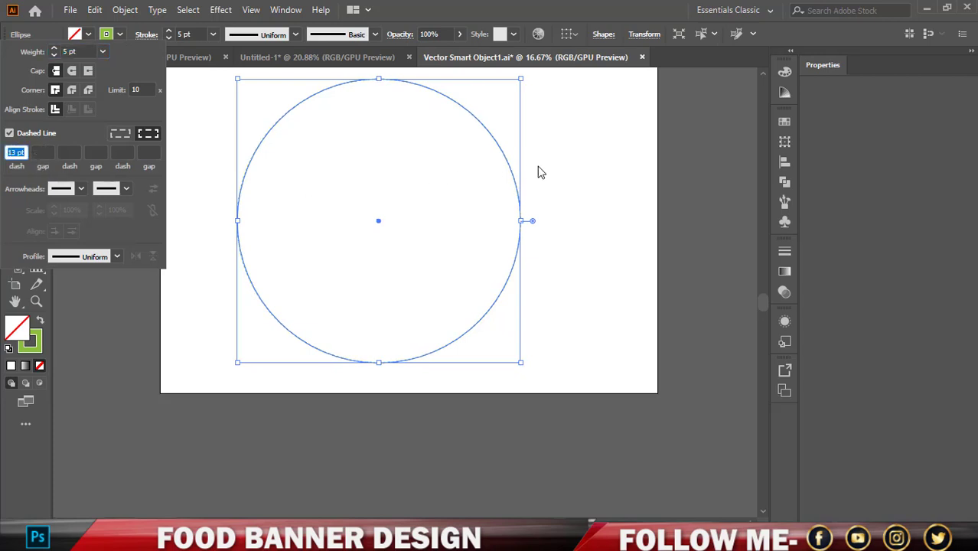
key("Escape")
left_click(189, 96)
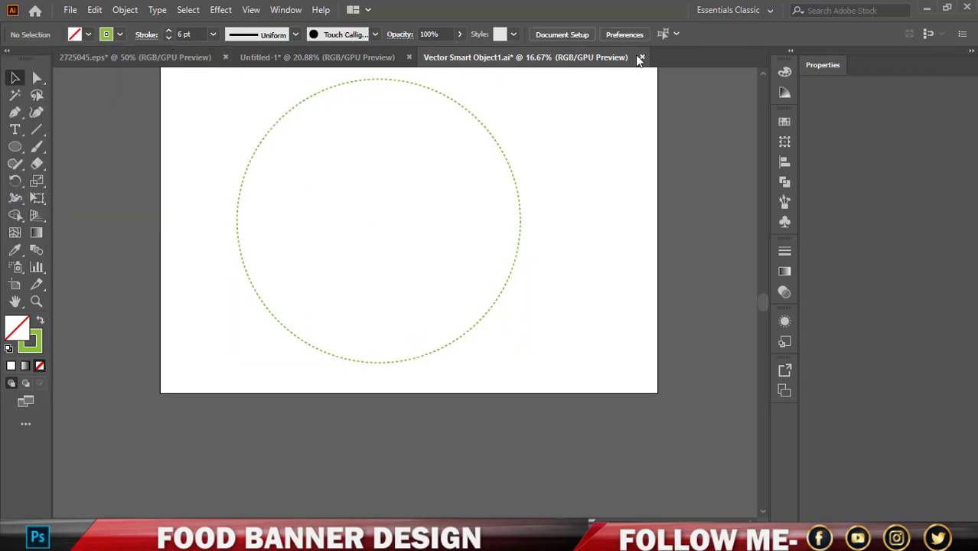
left_click(641, 58)
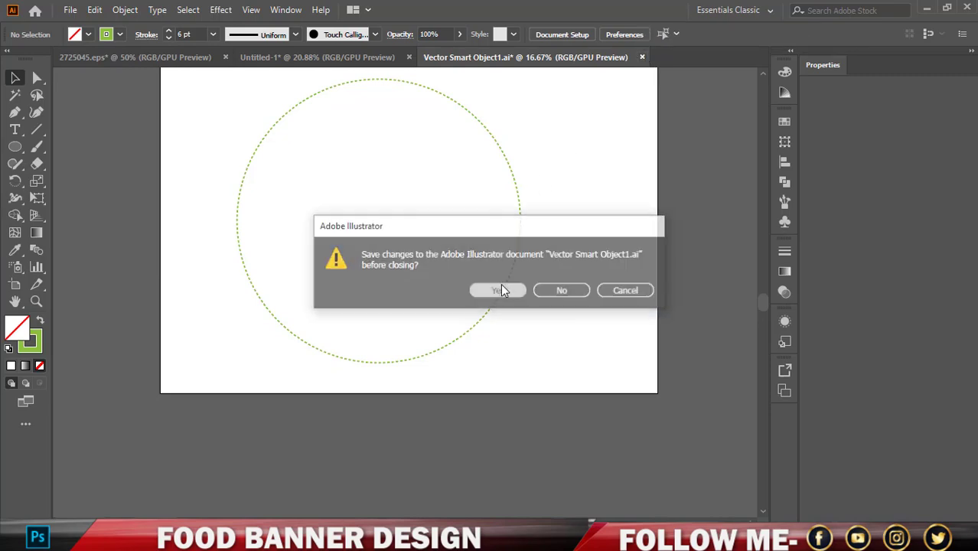
left_click(500, 284)
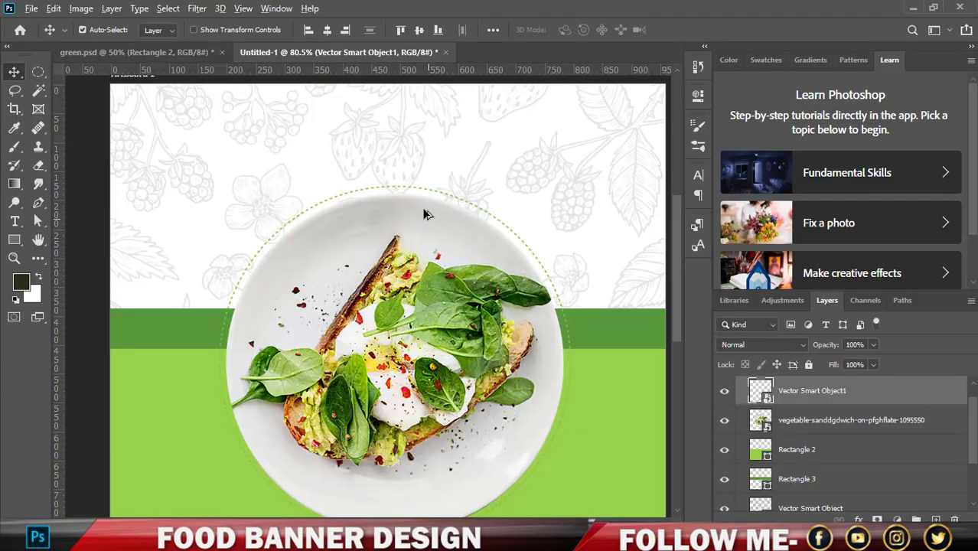
- Move Vector Smart Object1 below the plate photo and Rectangle 2, then view green.psd
scroll(426, 172, "down", 1)
scroll(426, 172, "down", 1)
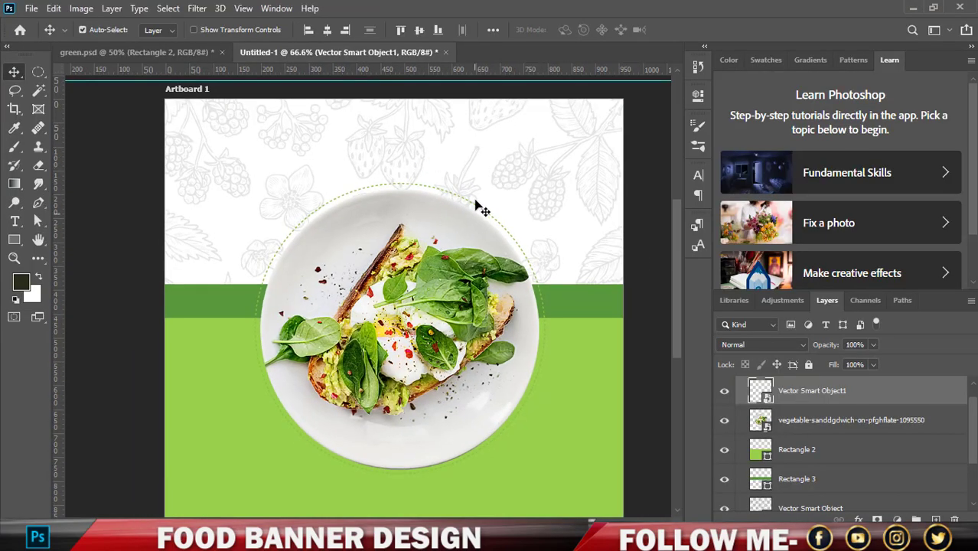
left_click_drag(793, 391, 789, 467)
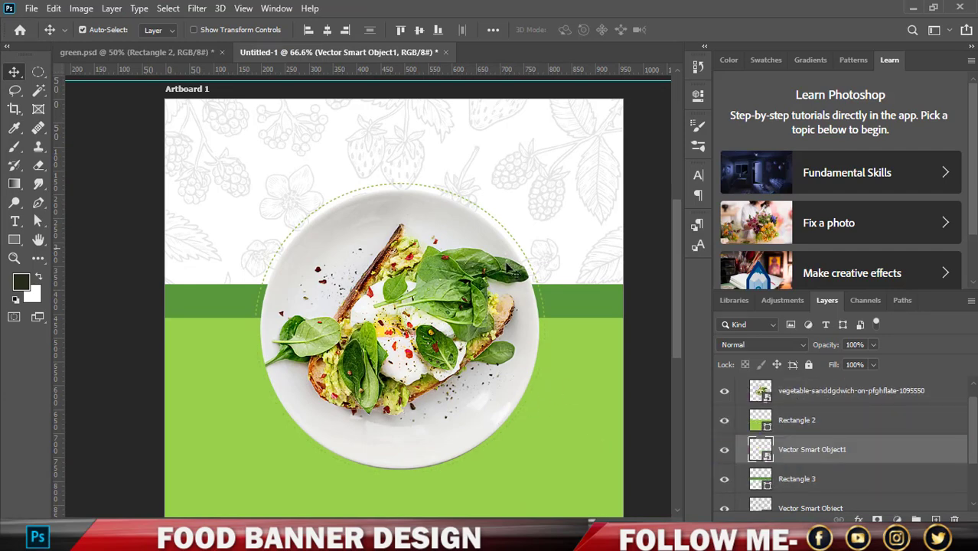
scroll(341, 425, "up", 1)
scroll(327, 413, "down", 1)
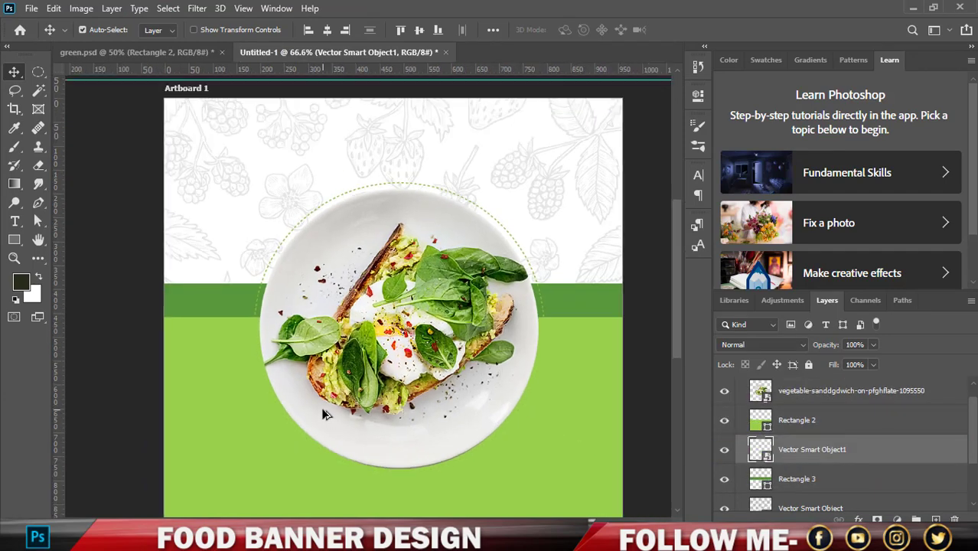
scroll(300, 358, "down", 1)
scroll(300, 360, "down", 1)
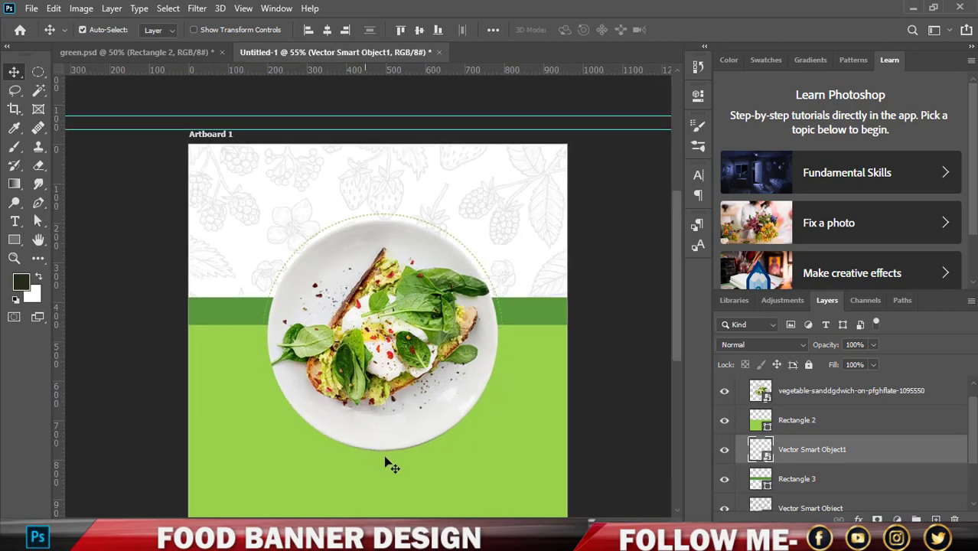
scroll(280, 396, "up", 1)
scroll(321, 344, "down", 2)
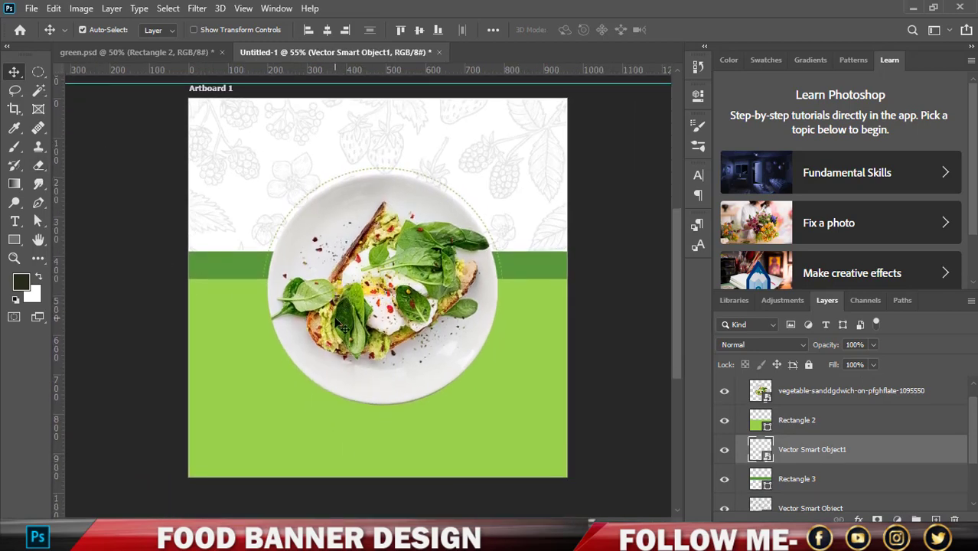
scroll(337, 324, "up", 1)
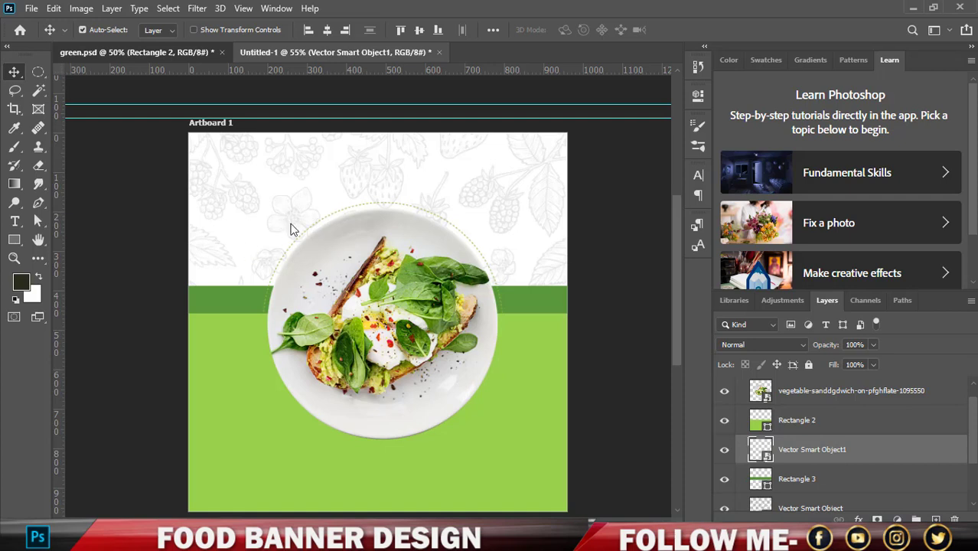
left_click(200, 52)
- Copy the DELICIOUS and FOOD headline layers into the Untitled-1 banner
left_click(291, 206)
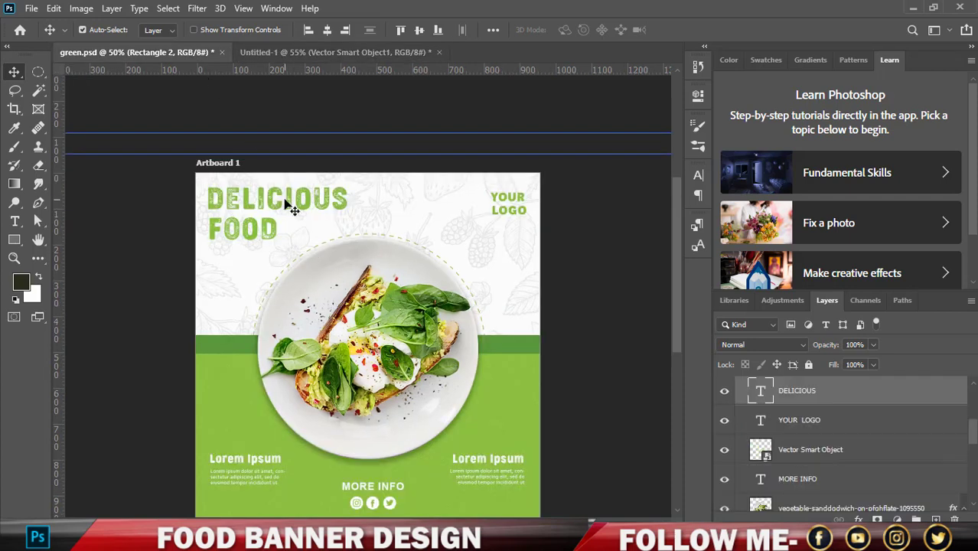
left_click(279, 229)
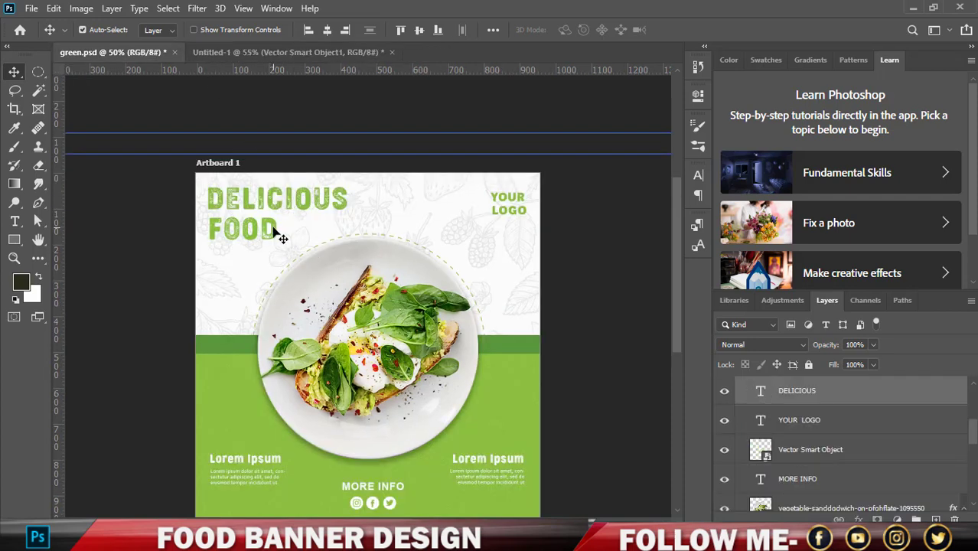
left_click(796, 421, "shift")
scroll(804, 432, "up", 1)
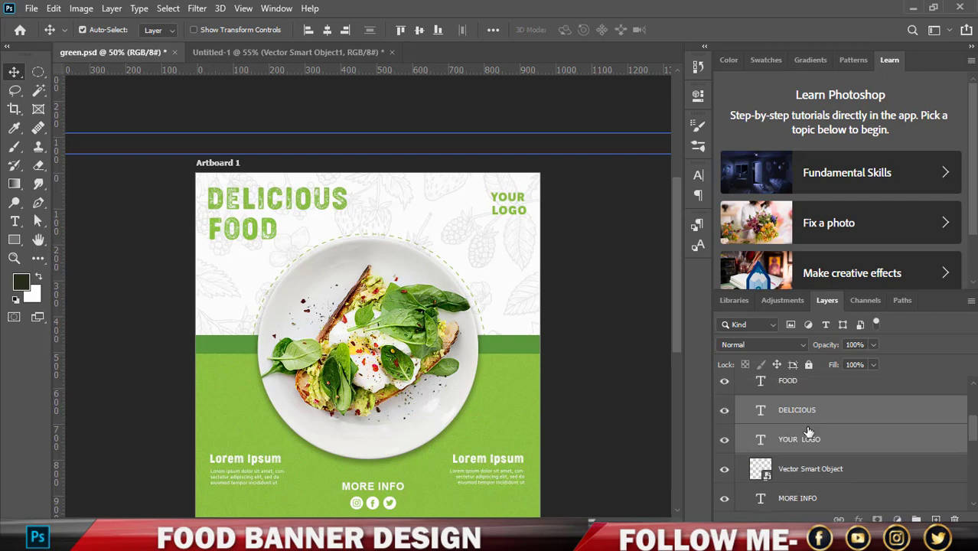
scroll(805, 438, "up", 1)
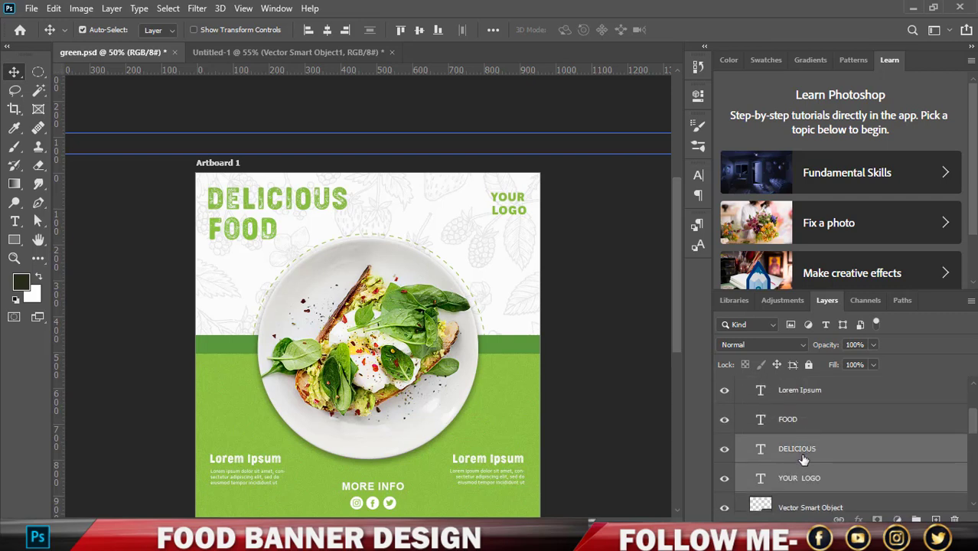
left_click(804, 455)
left_click(778, 423, "shift")
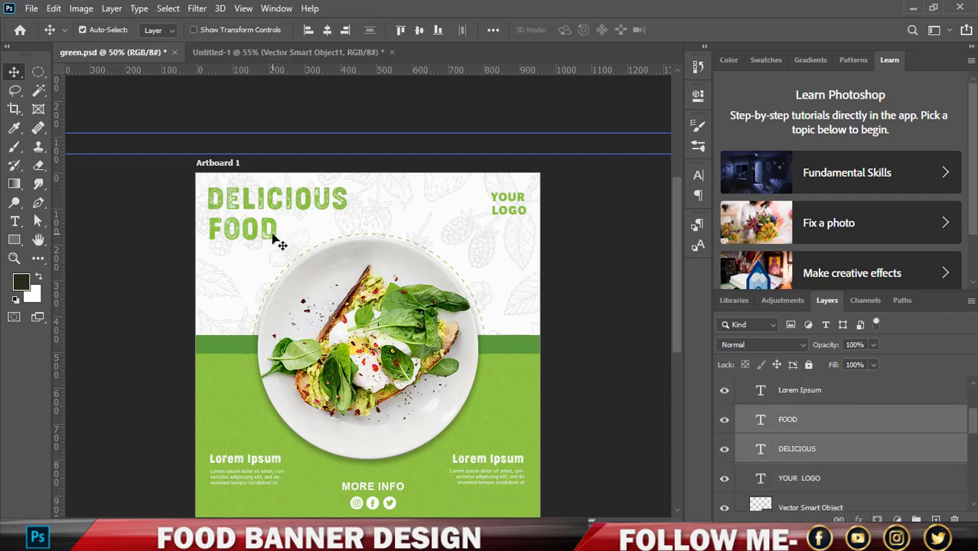
mouse_move(273, 239)
left_mouse_down()
mouse_move(316, 67)
mouse_move(245, 191)
left_mouse_up()
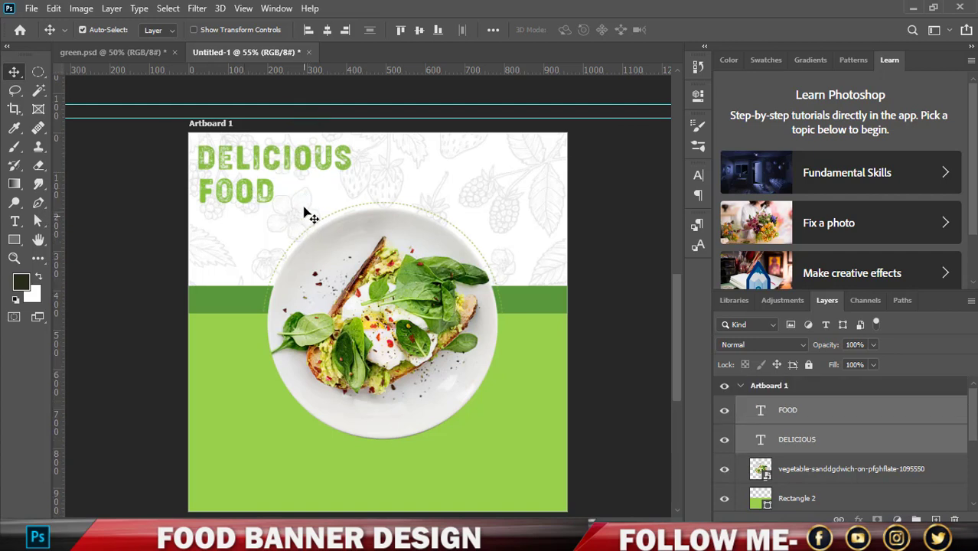
- Copy the YOUR LOGO text into Untitled-1 and position it at the top-right
left_click(143, 52)
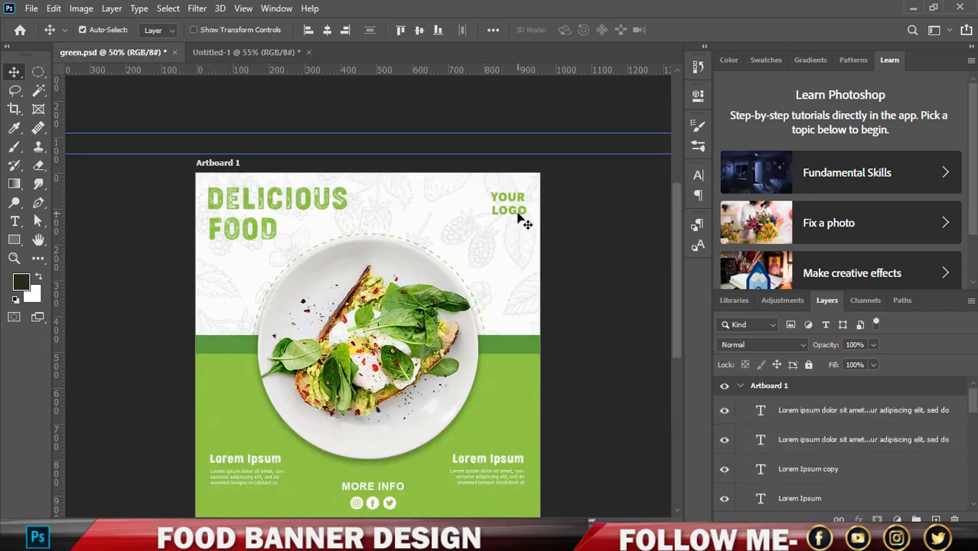
left_click_drag(526, 218, 329, 37)
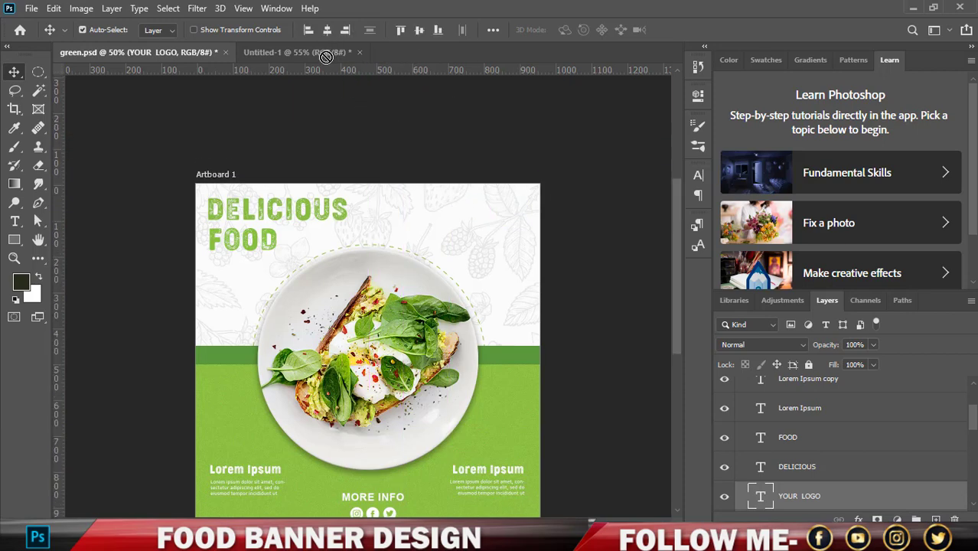
mouse_move(329, 36)
left_mouse_down()
mouse_move(522, 183)
mouse_move(544, 177)
left_mouse_up()
key("ctrl+t")
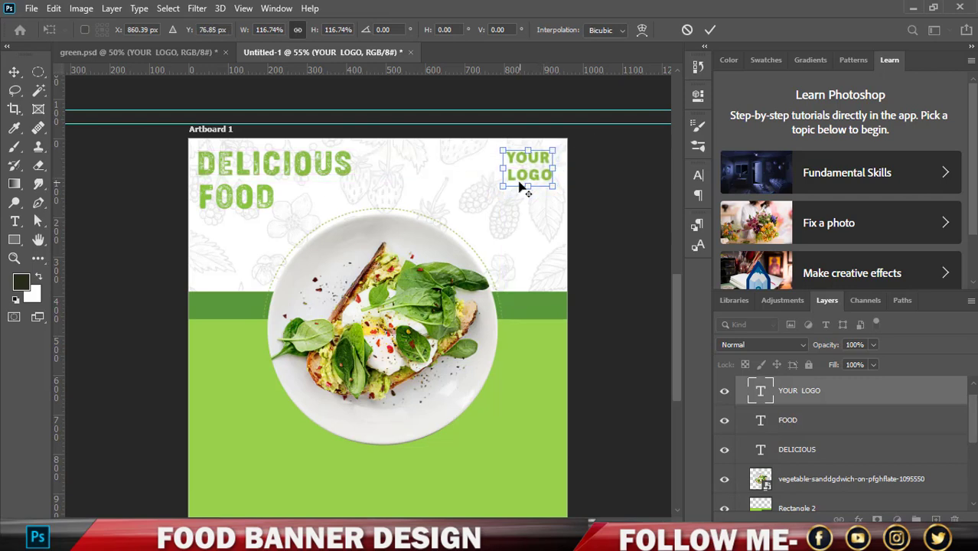
scroll(528, 181, "down", 1)
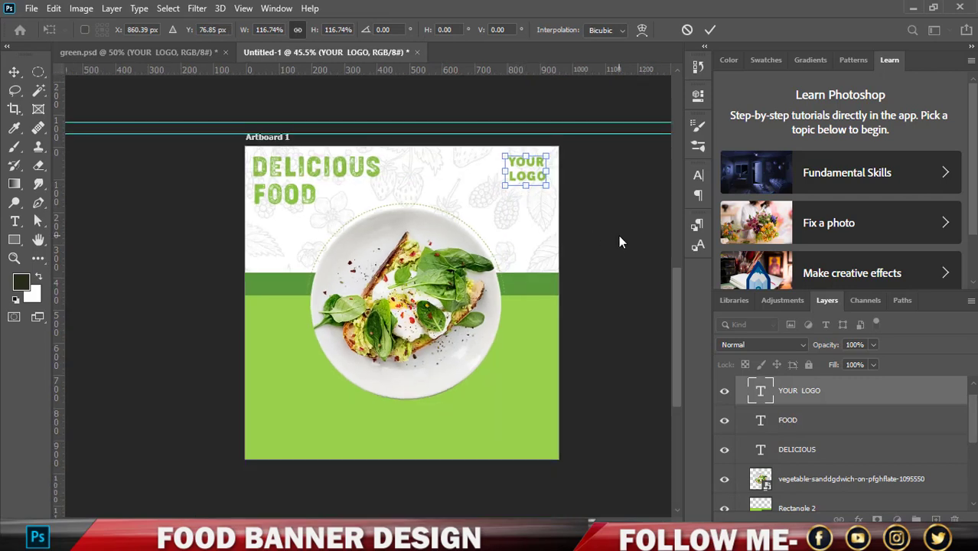
left_click(709, 30)
- Select the Lorem Ipsum heading layers in green.psd, then clear the selection
left_click(134, 52)
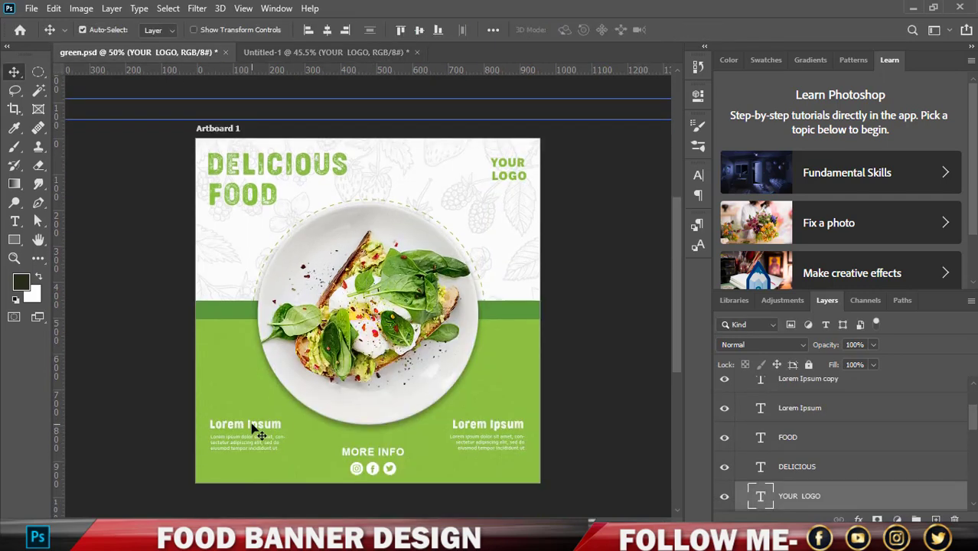
left_click(253, 427)
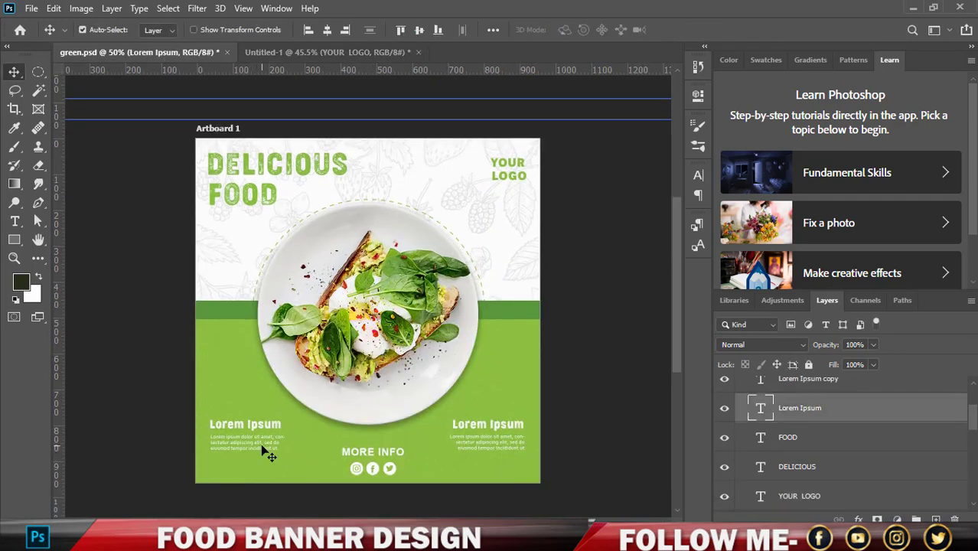
left_click(374, 470, "shift")
scroll(837, 506, "down", 3)
scroll(827, 484, "down", 3)
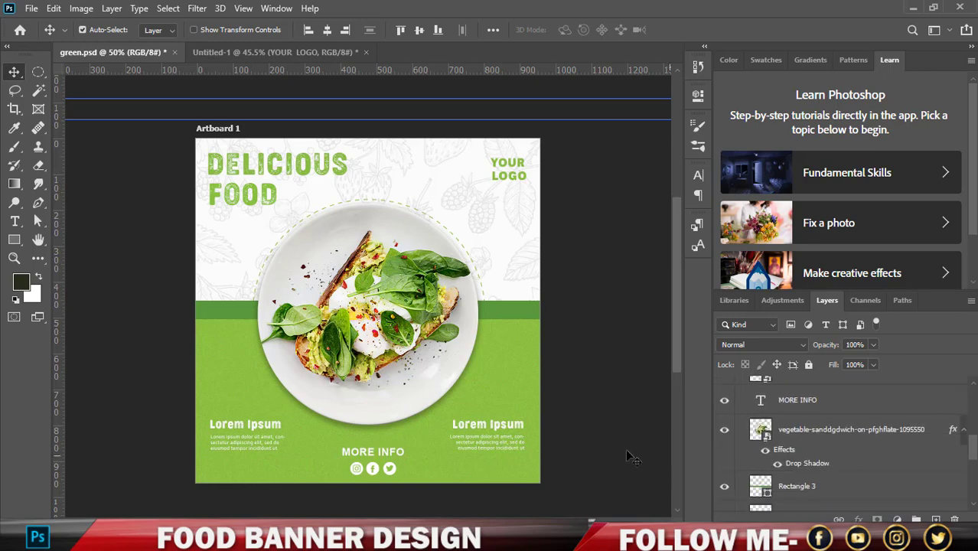
left_click(632, 452)
scroll(804, 478, "down", 3)
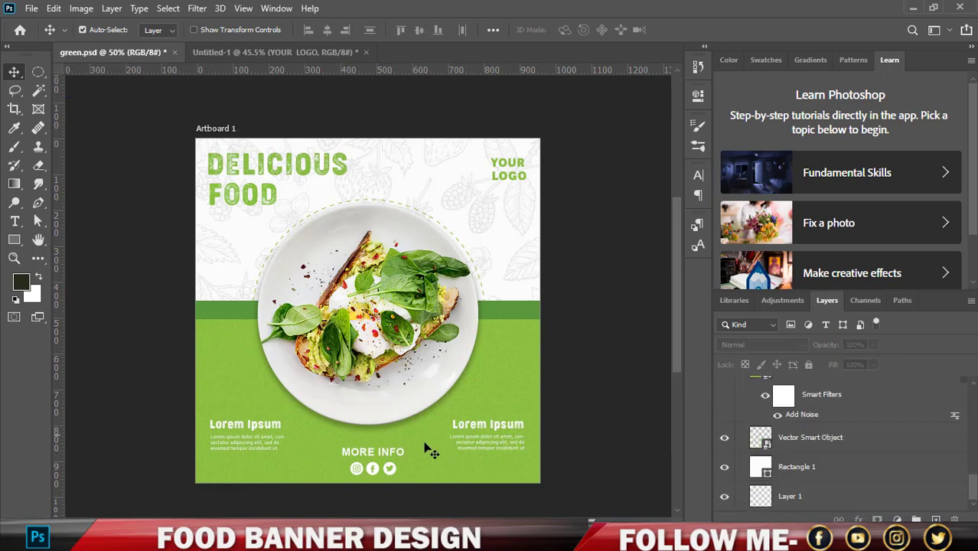
scroll(386, 451, "up", 1)
scroll(385, 450, "up", 1)
- Copy MORE INFO and the social icons into Untitled-1, nudged to bottom centre
left_click(392, 480)
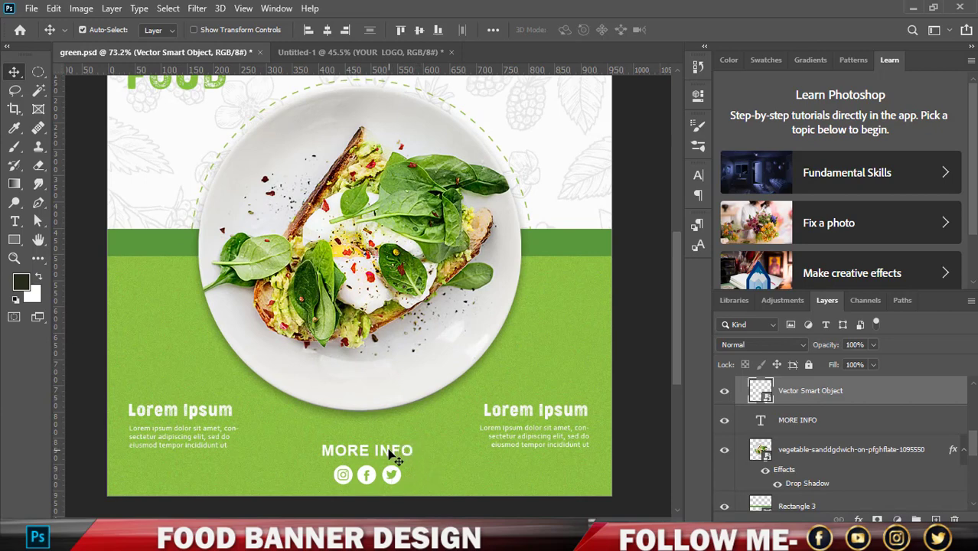
left_click(389, 452, "shift")
mouse_move(389, 452)
left_mouse_down()
mouse_move(340, 151)
mouse_move(389, 496)
left_mouse_up()
left_click_drag(404, 440, 420, 449)
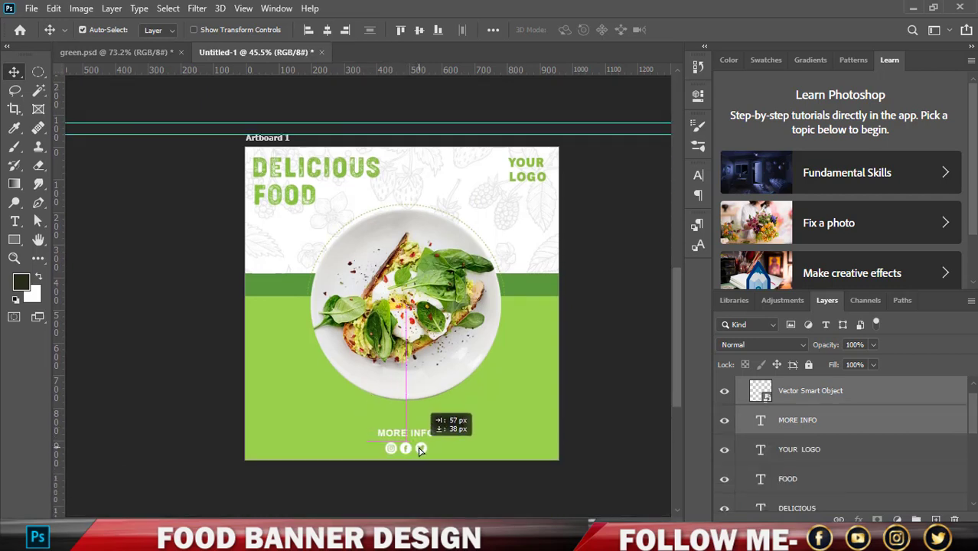
left_click_drag(420, 449, 421, 449)
key("Up")
key("Up")
key("Up")
key("Right")
key("Right")
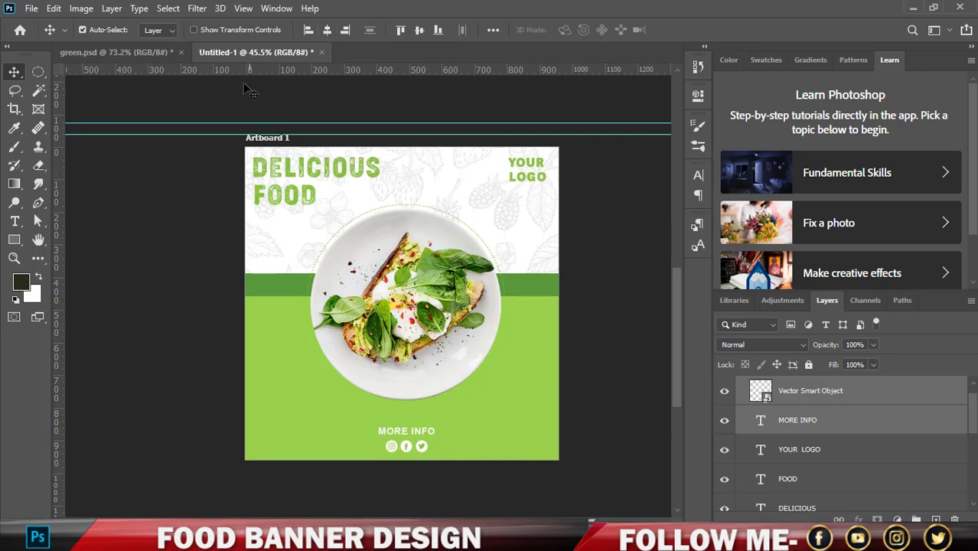
- Bring the right-hand Lorem Ipsum heading and paragraph from green.psd and add a horizontal alignment guide
left_click(152, 53)
scroll(558, 489, "down", 1)
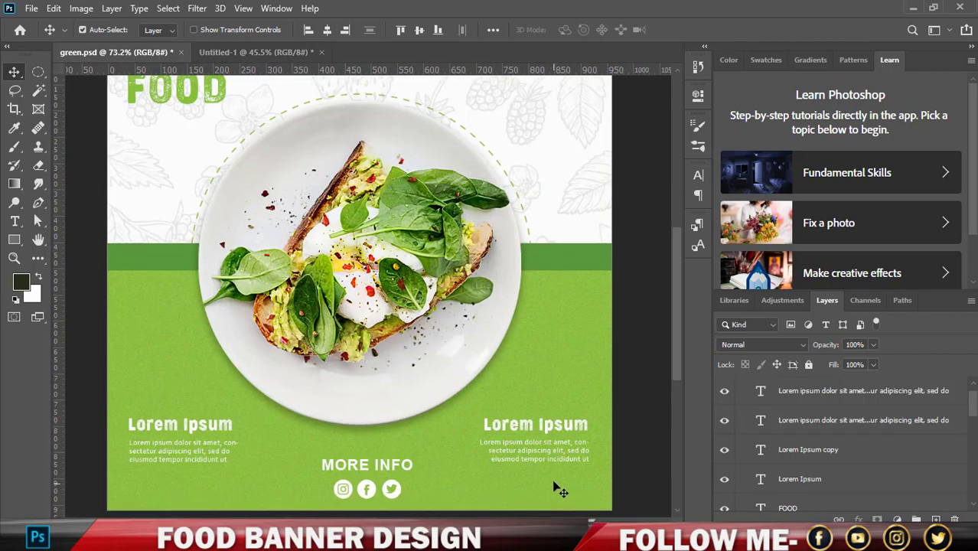
left_click(534, 429)
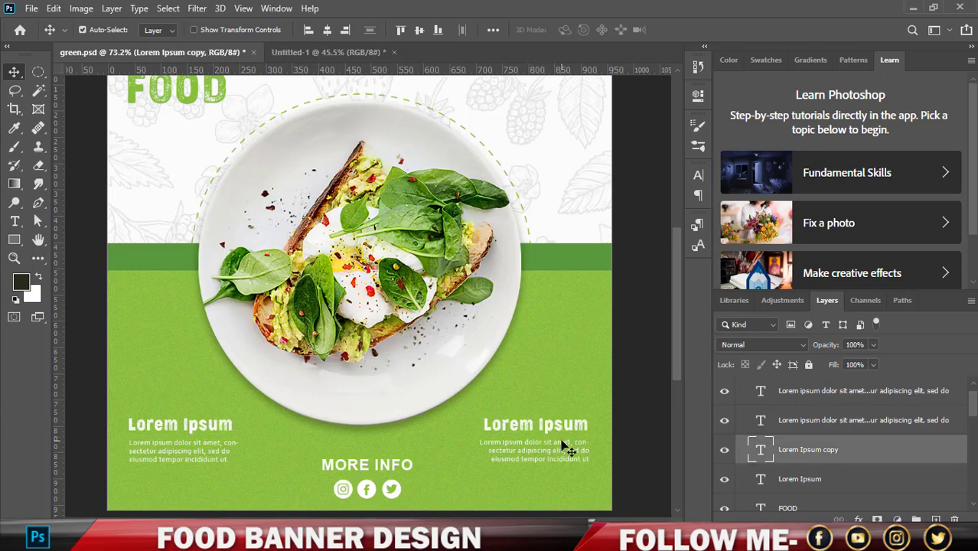
left_click(562, 446, "shift")
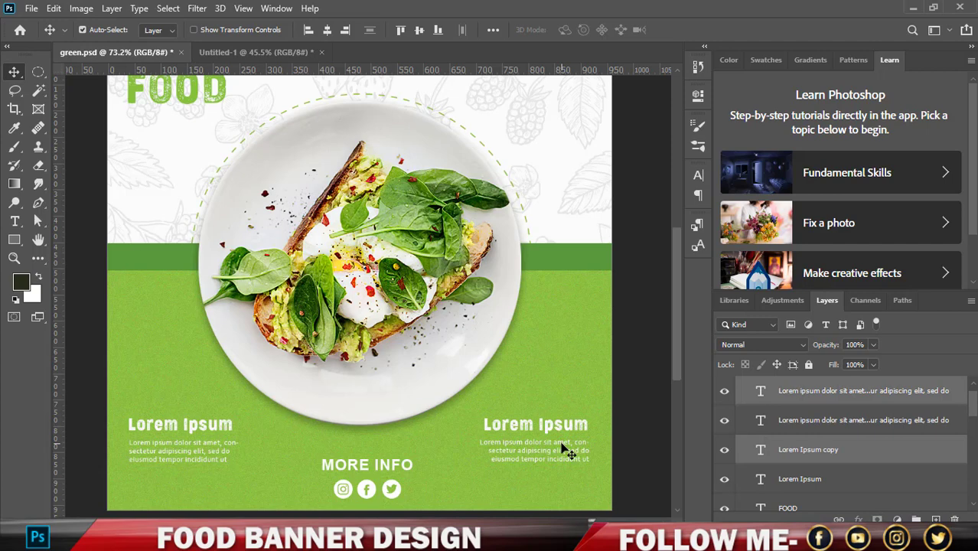
mouse_move(566, 451)
left_mouse_down()
mouse_move(294, 55)
mouse_move(455, 371)
left_mouse_up()
left_click_drag(510, 497, 521, 431)
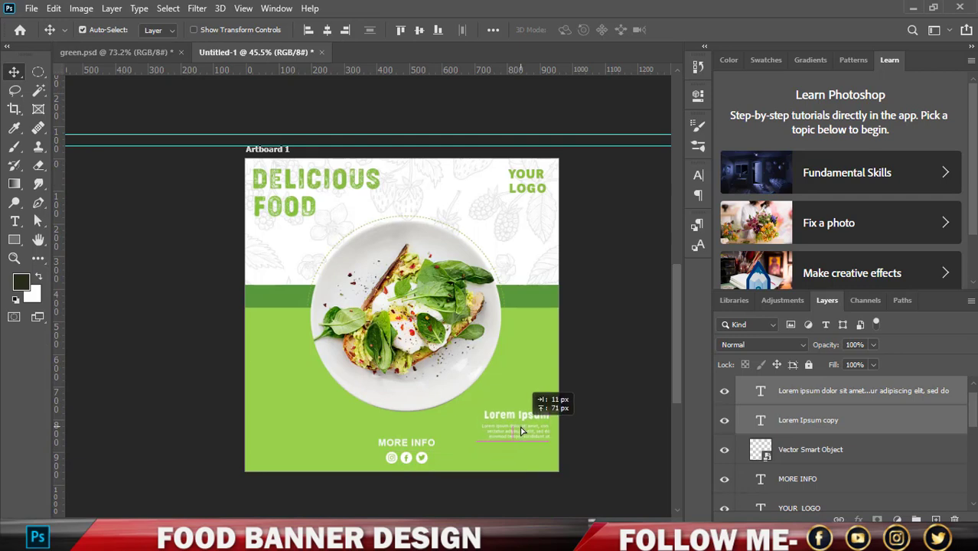
left_click_drag(409, 71, 413, 414)
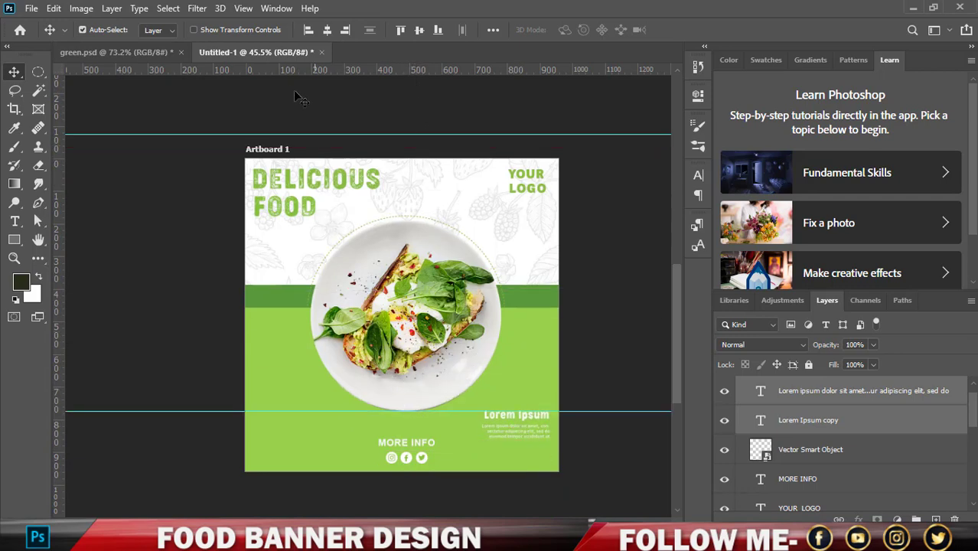
- Carry the left Lorem Ipsum heading and paragraph from green.psd to the banner's bottom-left
left_click(148, 53)
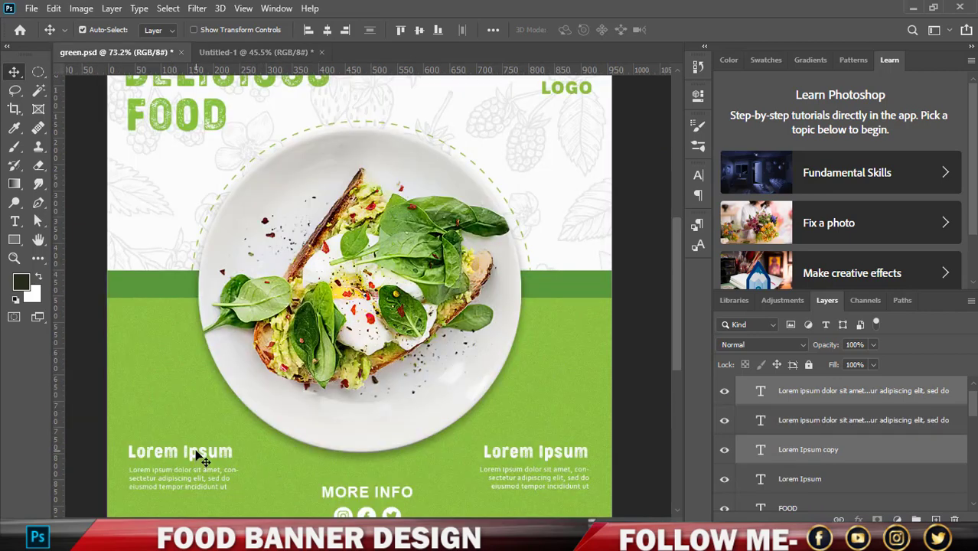
left_click(199, 456)
left_click(211, 488, "shift")
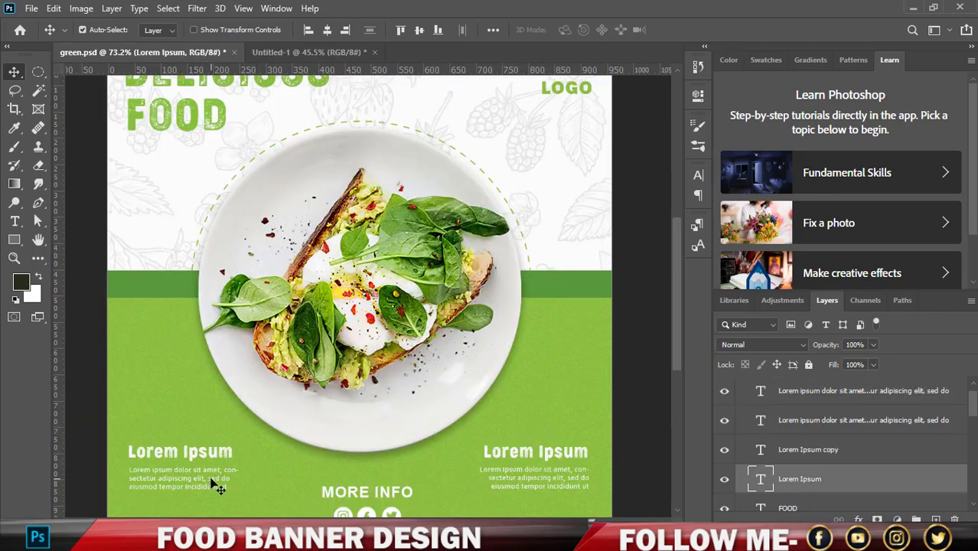
mouse_move(211, 488)
left_mouse_down()
mouse_move(295, 68)
mouse_move(245, 427)
left_mouse_up()
left_click_drag(261, 481, 318, 458)
scroll(261, 484, "up", 2)
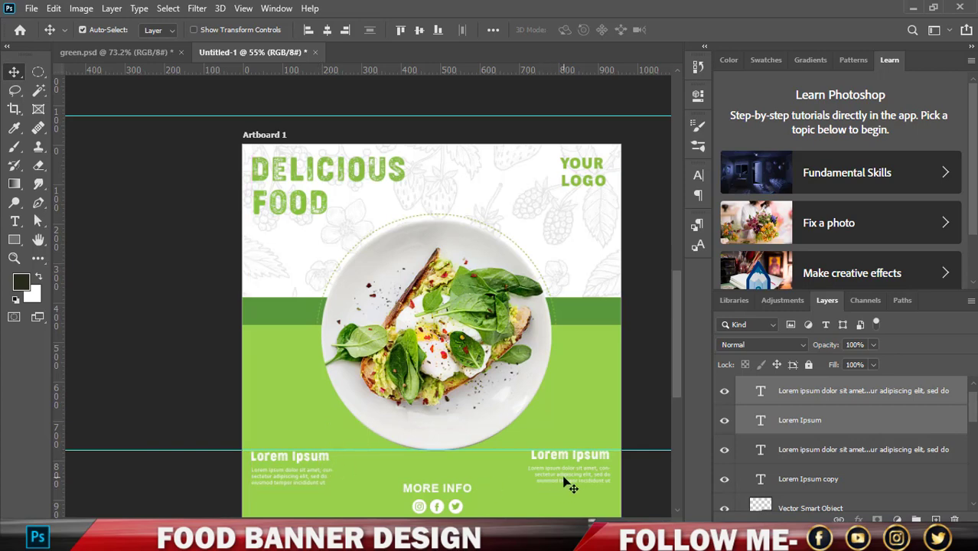
scroll(531, 444, "down", 2)
- Nudge the left block right and the right block left to even the margins
key("Right")
key("Right")
key("Right")
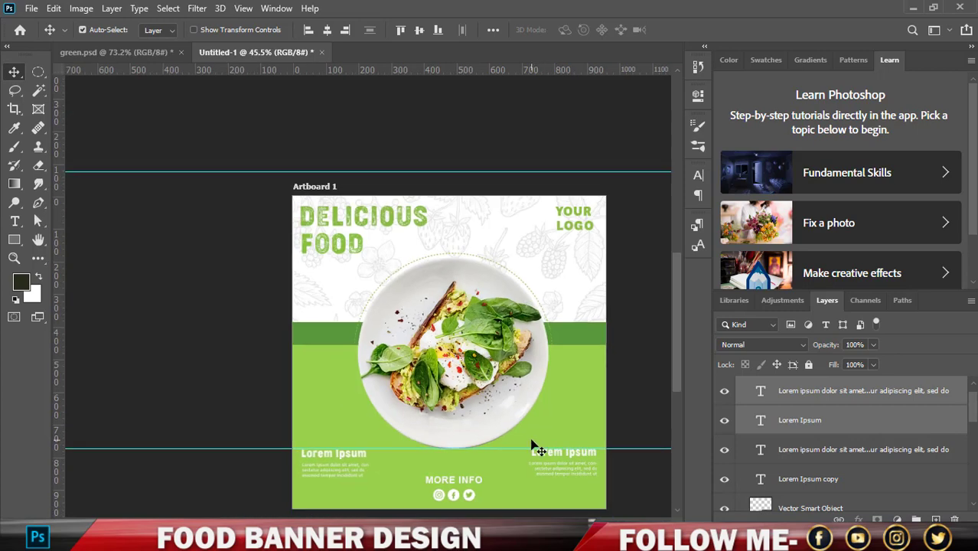
left_click(809, 458)
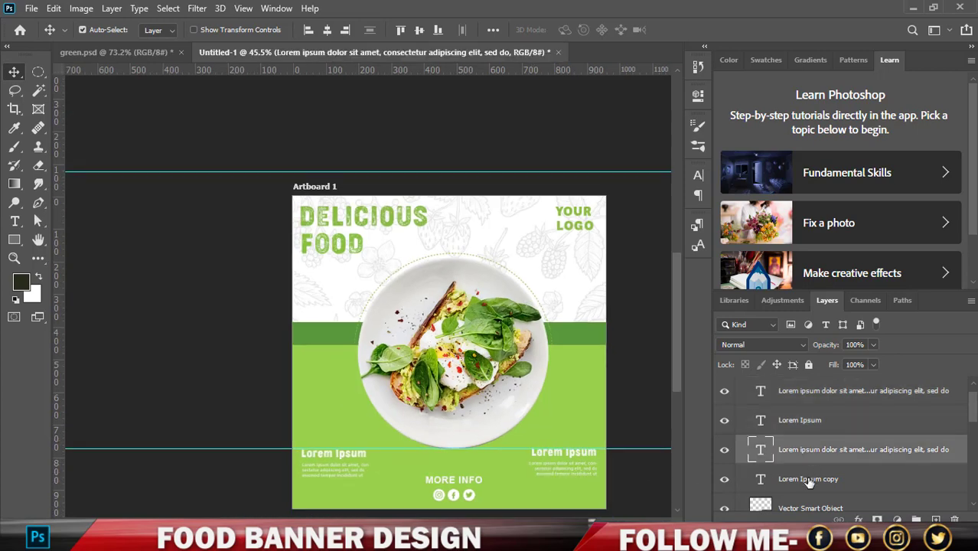
left_click(809, 480, "shift")
key("Left")
key("Left")
key("Left")
key("Left")
key("Left")
key("Left")
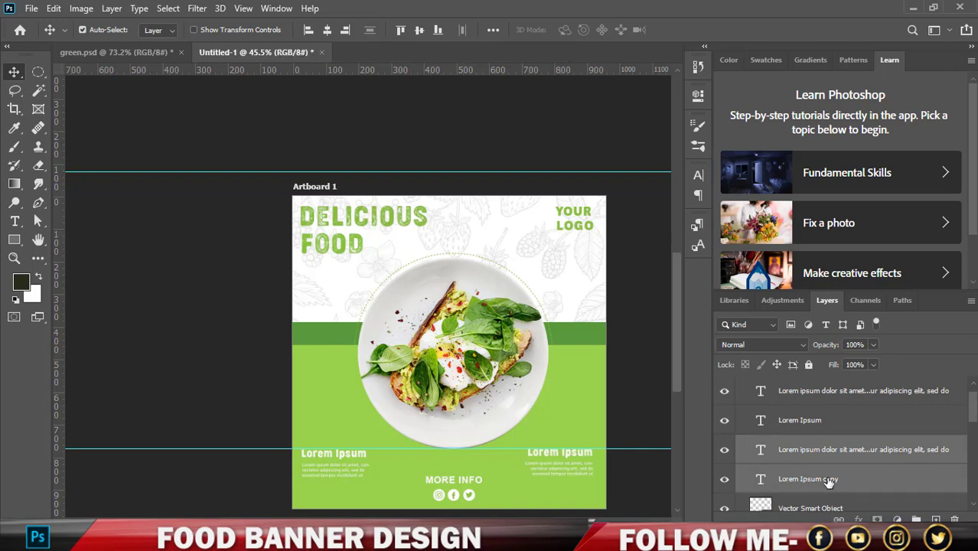
left_click(635, 367)
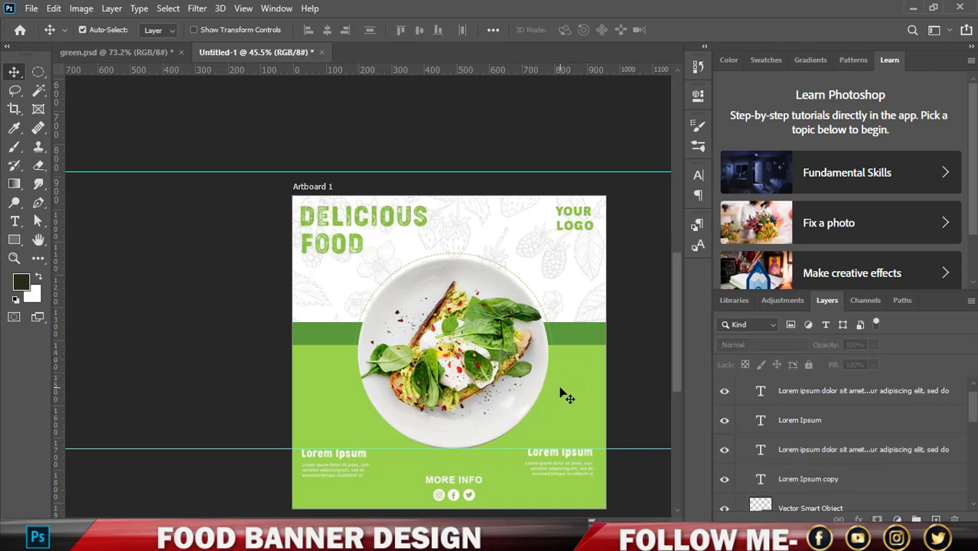
scroll(540, 355, "up", 2)
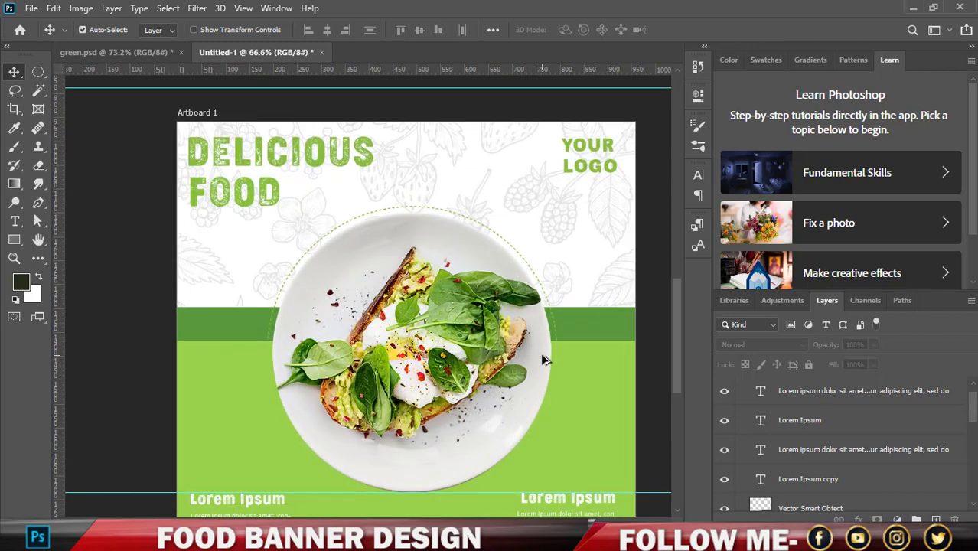
- Select the plate photo together with the Vector Smart Object1 outline layer
left_click(542, 360)
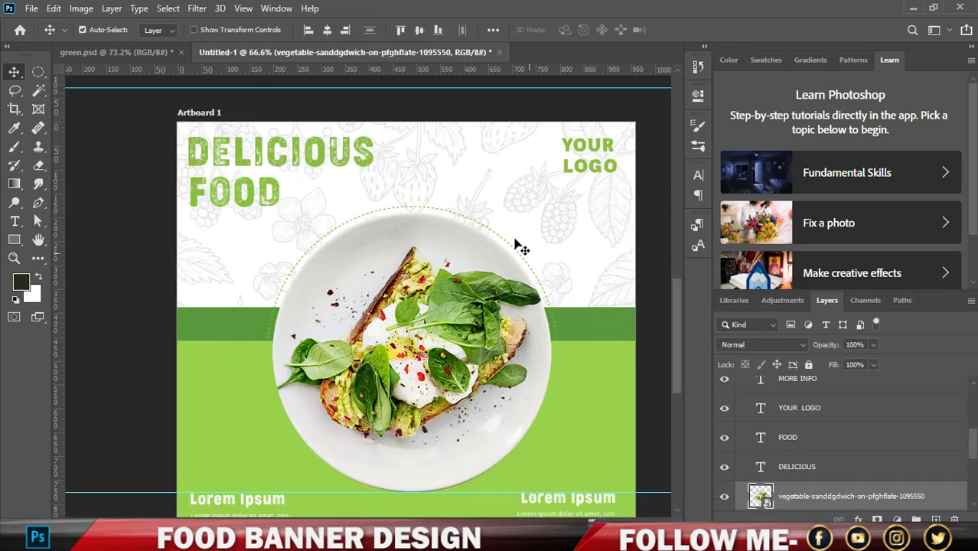
scroll(830, 411, "up", 2)
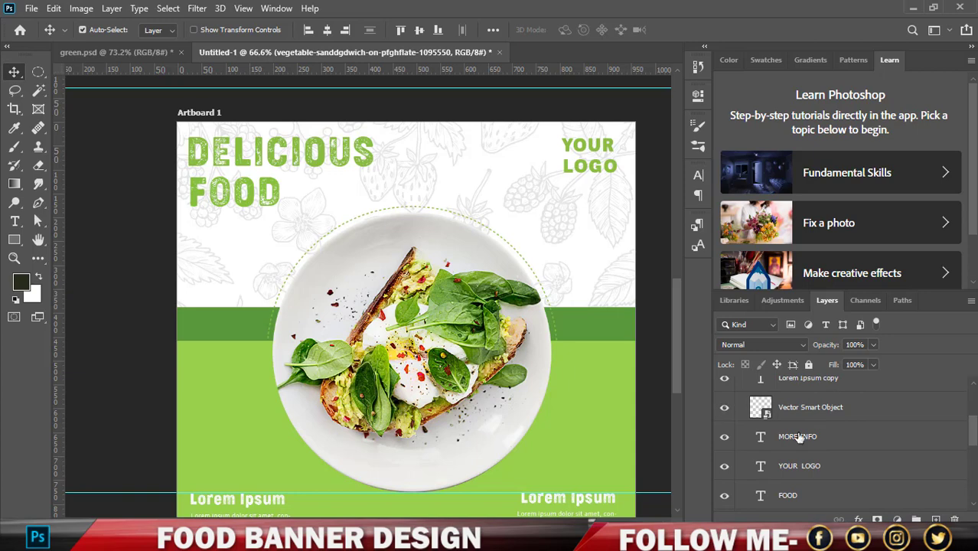
scroll(857, 466, "down", 5)
scroll(858, 473, "down", 1)
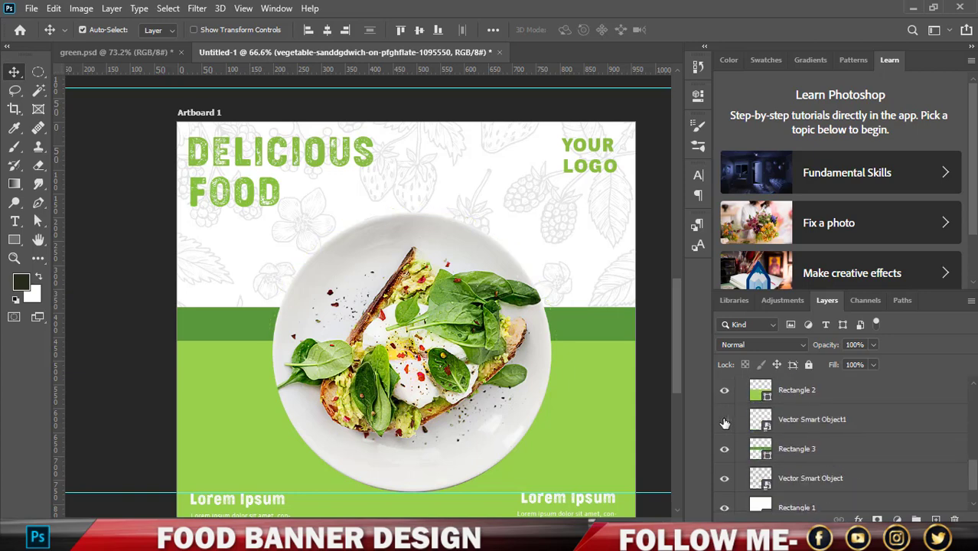
left_click(817, 432)
scroll(812, 447, "up", 2)
left_click(793, 419, "shift")
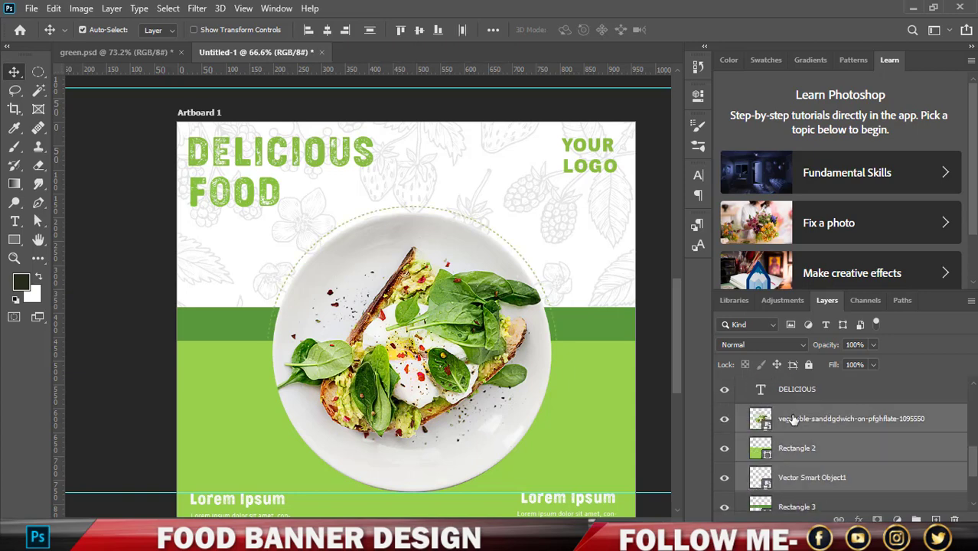
left_click(798, 457, "shift")
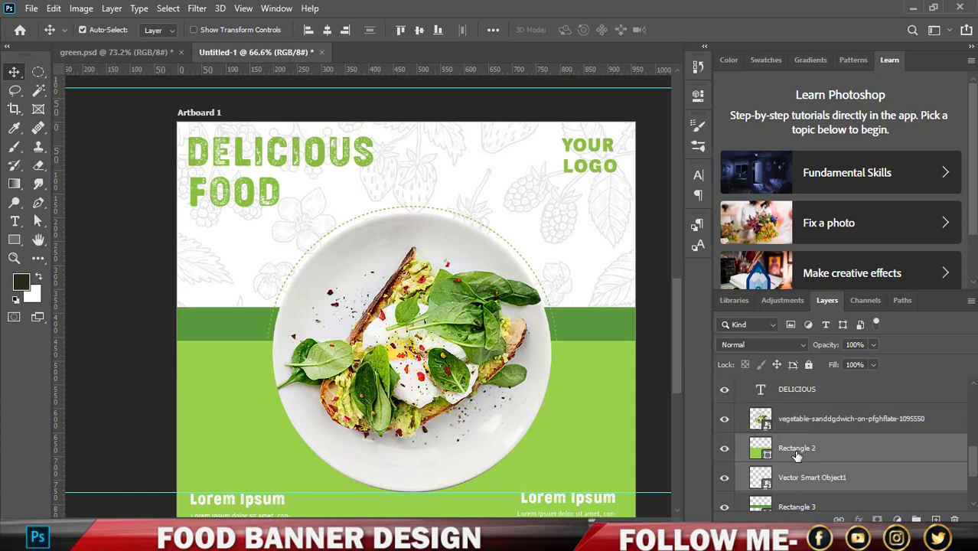
left_click(796, 456)
left_click(793, 478)
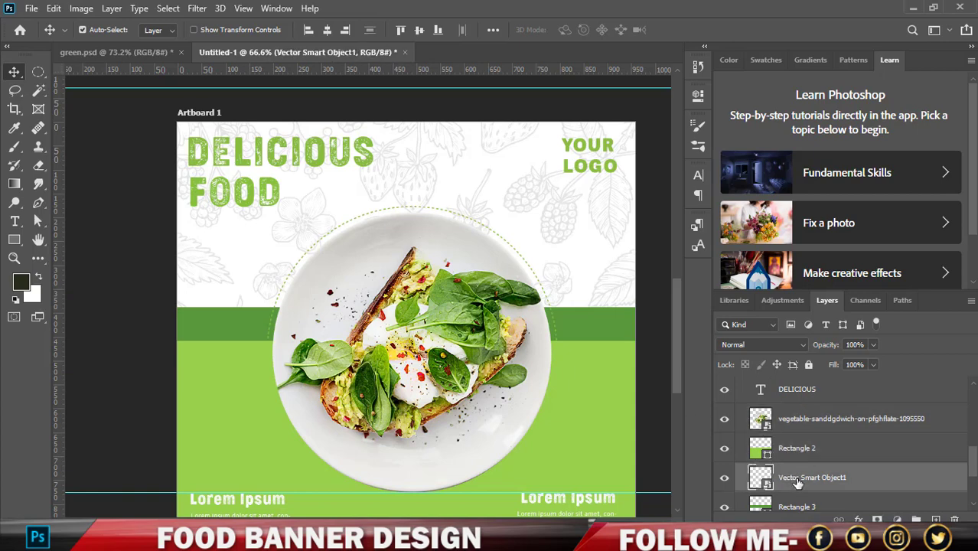
left_click(815, 426, "ctrl")
- Scale the photo and outline to 107.51%, commit, and pull the lower guide upward
key("ctrl+t")
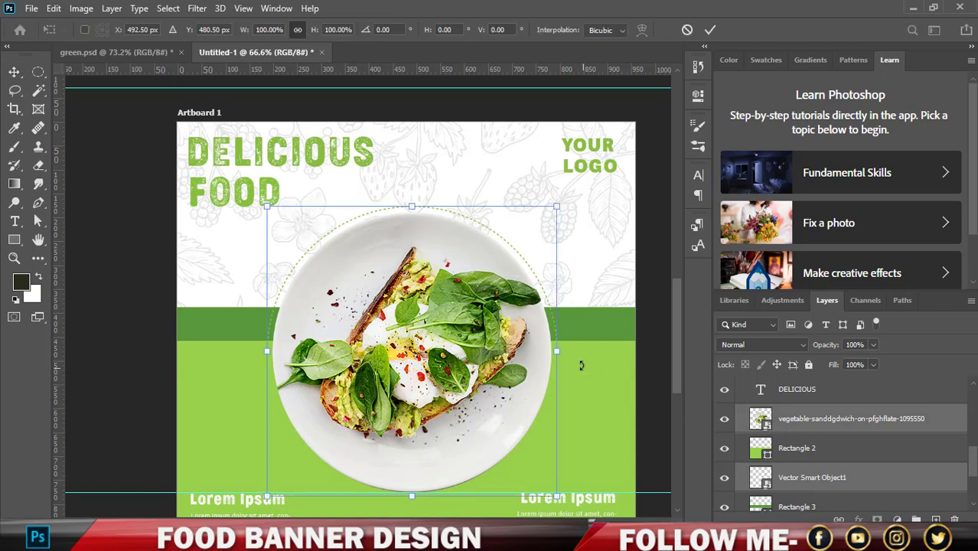
left_click_drag(561, 351, 569, 351)
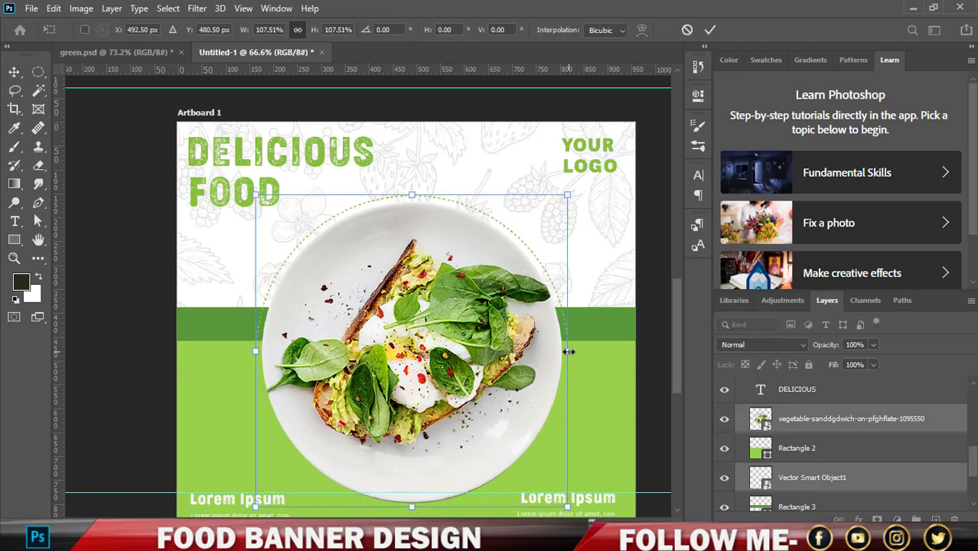
left_click(710, 30)
scroll(512, 208, "down", 3)
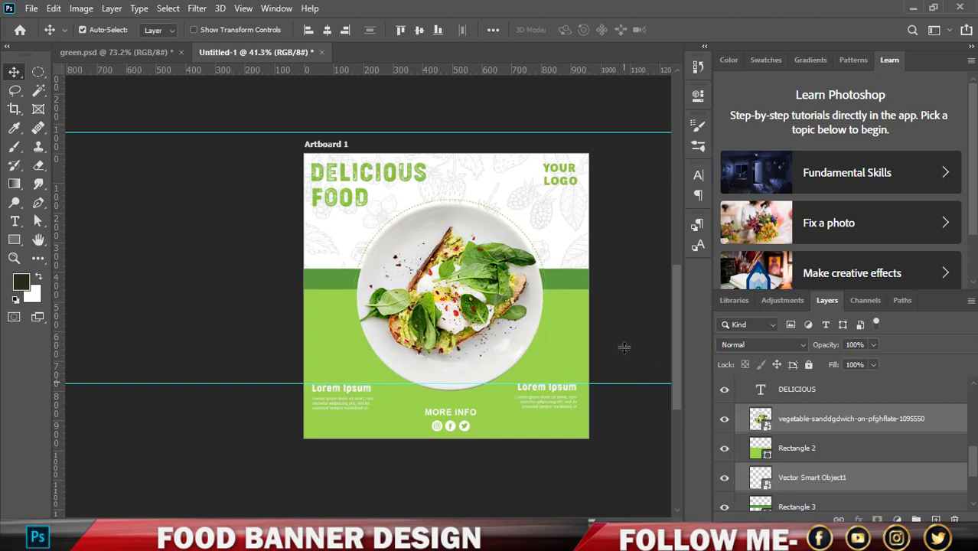
left_click_drag(624, 383, 572, 116)
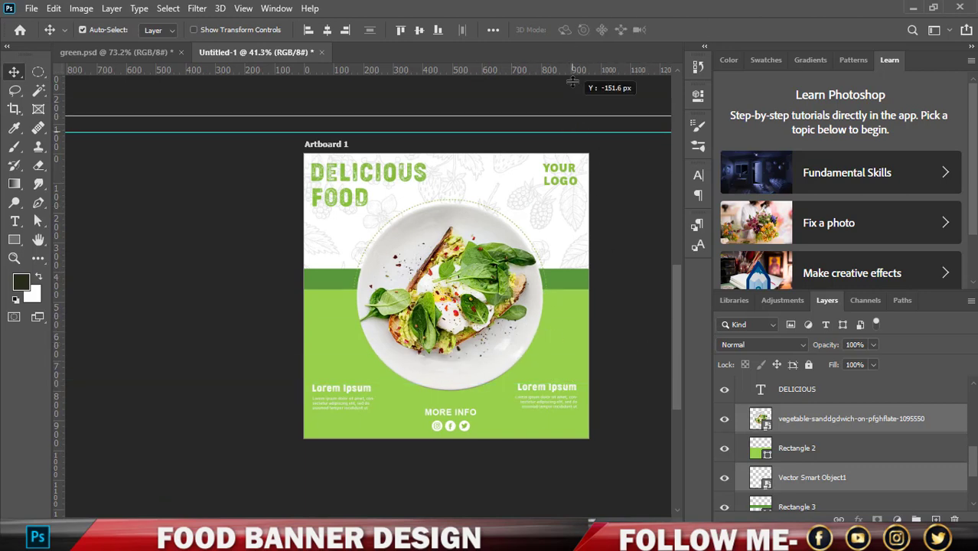
- Drag both horizontal guides off the canvas onto the ruler
left_click_drag(572, 81, 572, 76)
left_click_drag(572, 133, 569, 82)
scroll(508, 254, "down", 1)
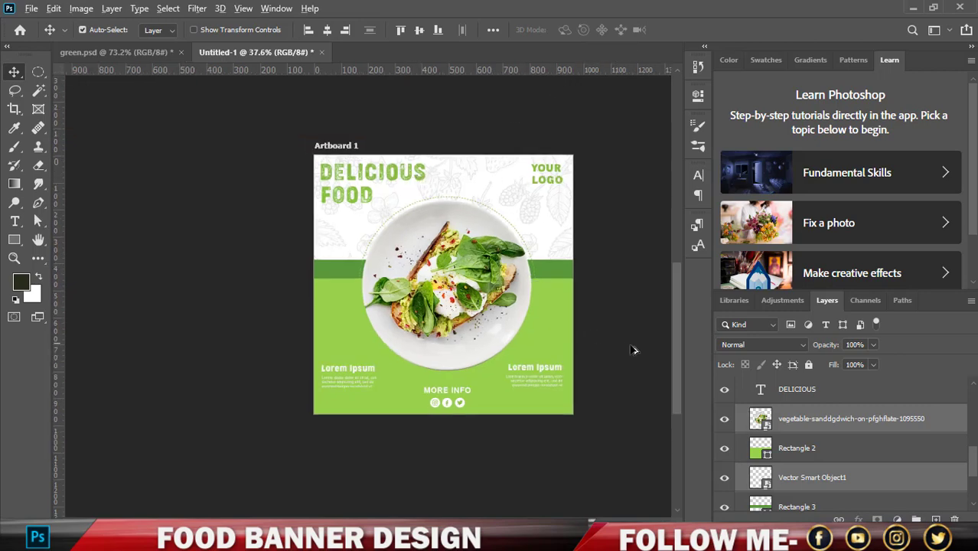
scroll(634, 348, "up", 1)
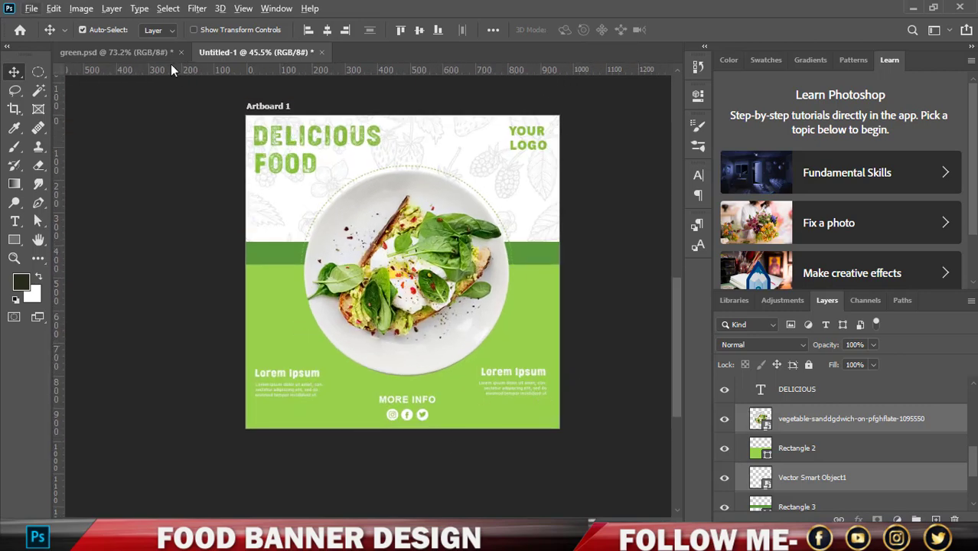
- Compare against green.psd, then return to Untitled-1 and select the plate photo layer
left_click(118, 52)
scroll(404, 338, "down", 3)
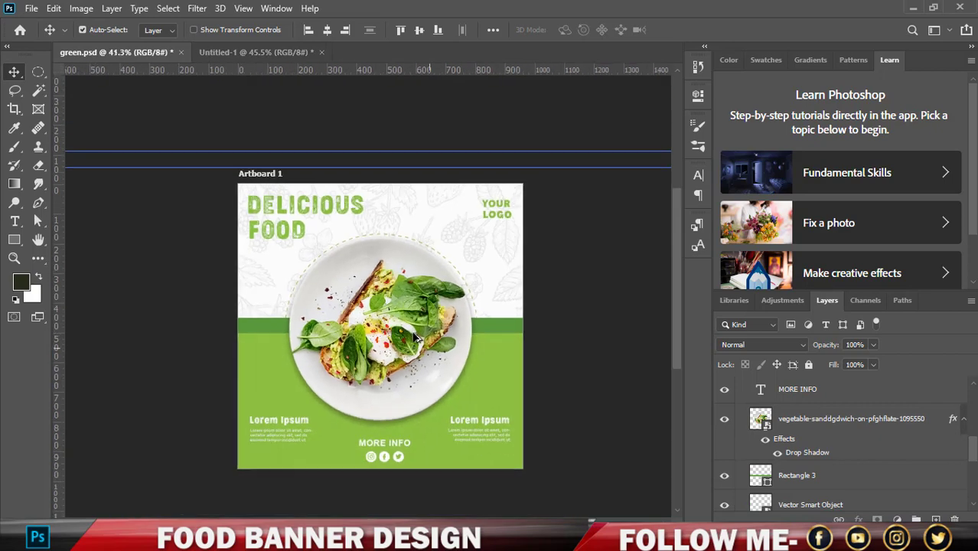
left_click(256, 52)
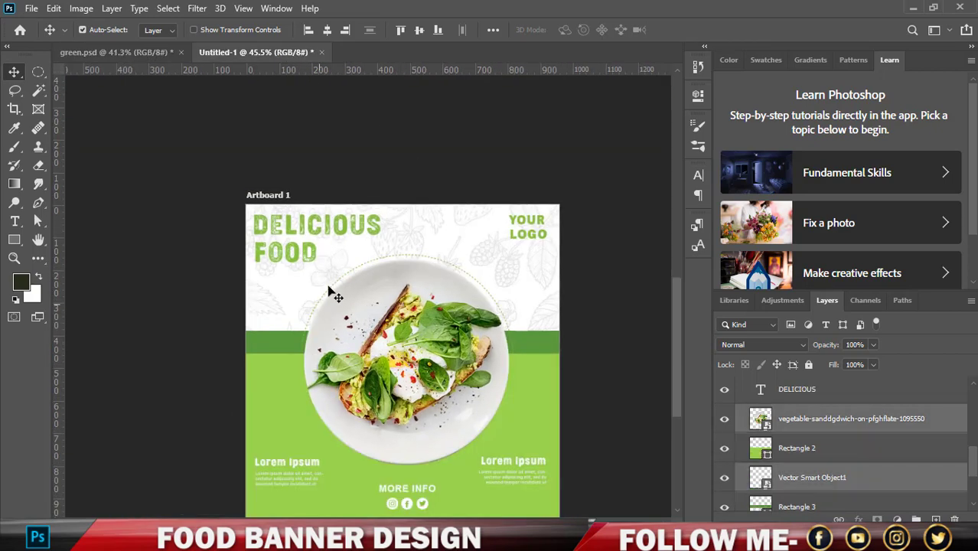
scroll(334, 294, "down", 1)
scroll(430, 295, "down", 2)
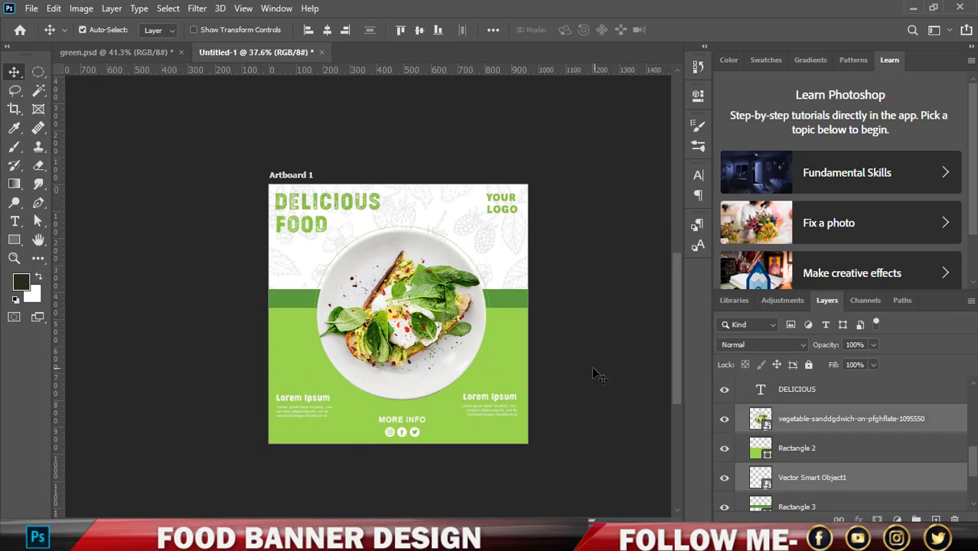
scroll(551, 383, "up", 1)
scroll(907, 494, "down", 1)
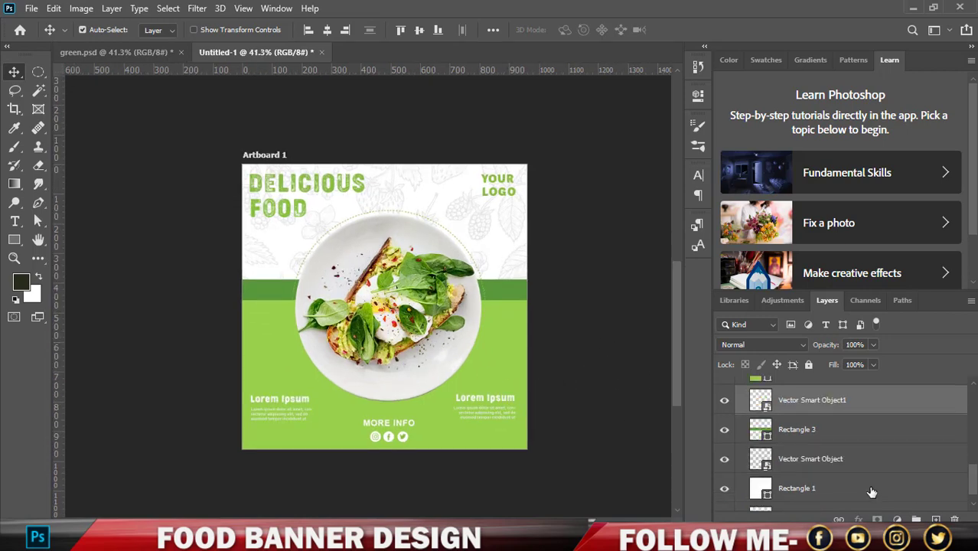
left_click(765, 397)
- In the photo's Layer Style, turn off Gradient Overlay and enable Drop Shadow
right_click(768, 403)
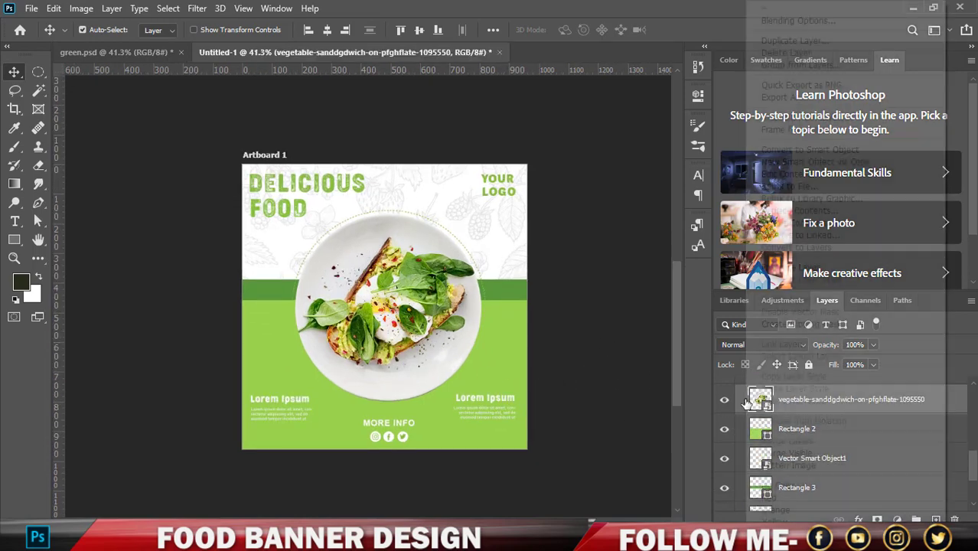
left_click(771, 409)
left_click(859, 520)
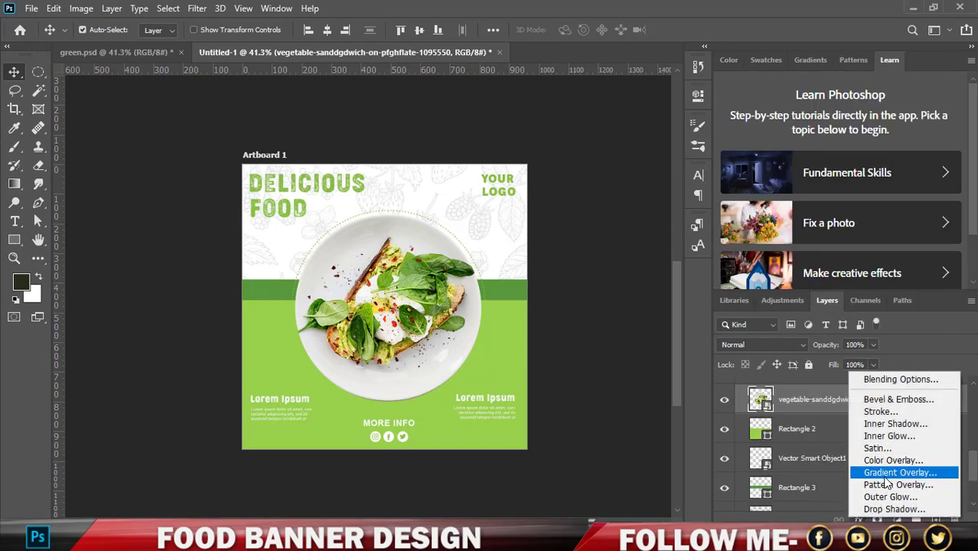
left_click(887, 473)
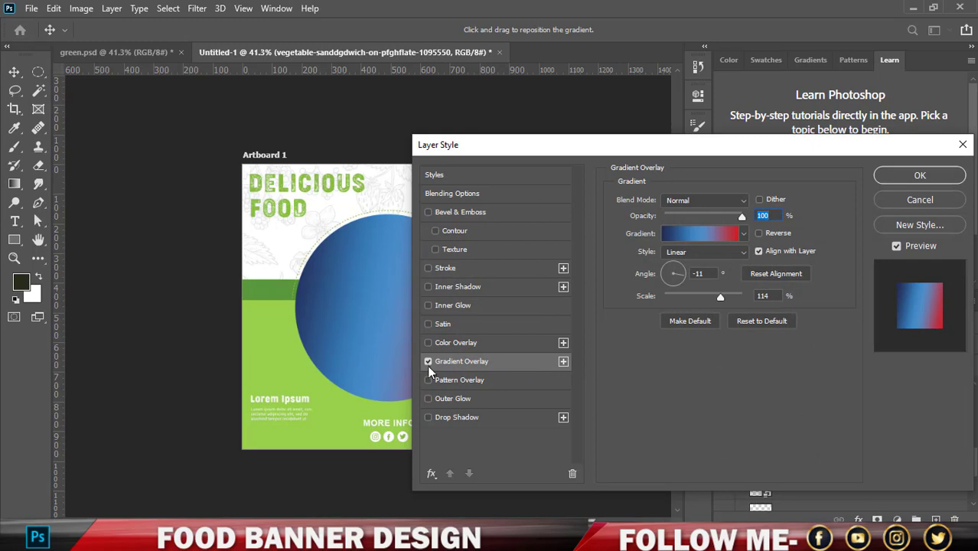
left_click(427, 361)
left_click(456, 417)
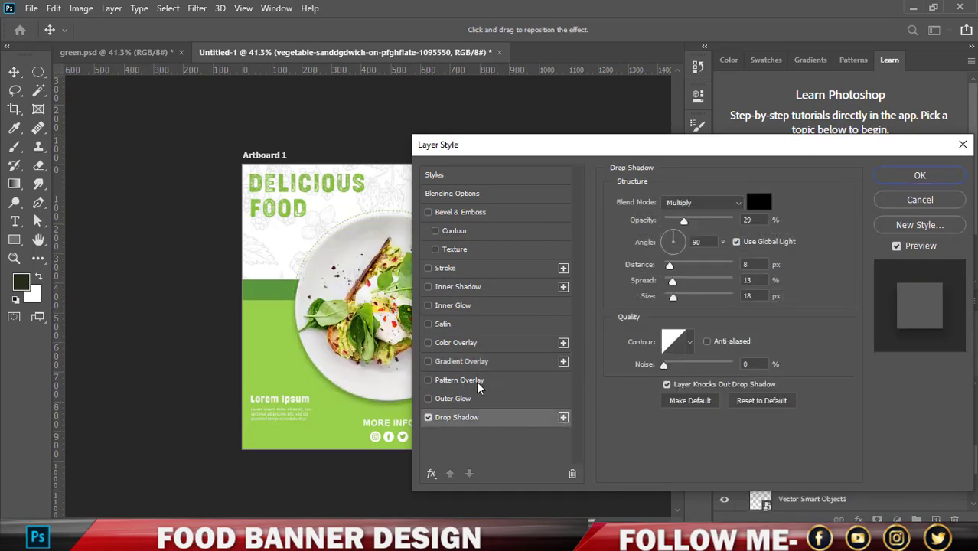
- Set the drop shadow to 27% opacity and 14% spread, and confirm
left_click_drag(592, 150, 731, 146)
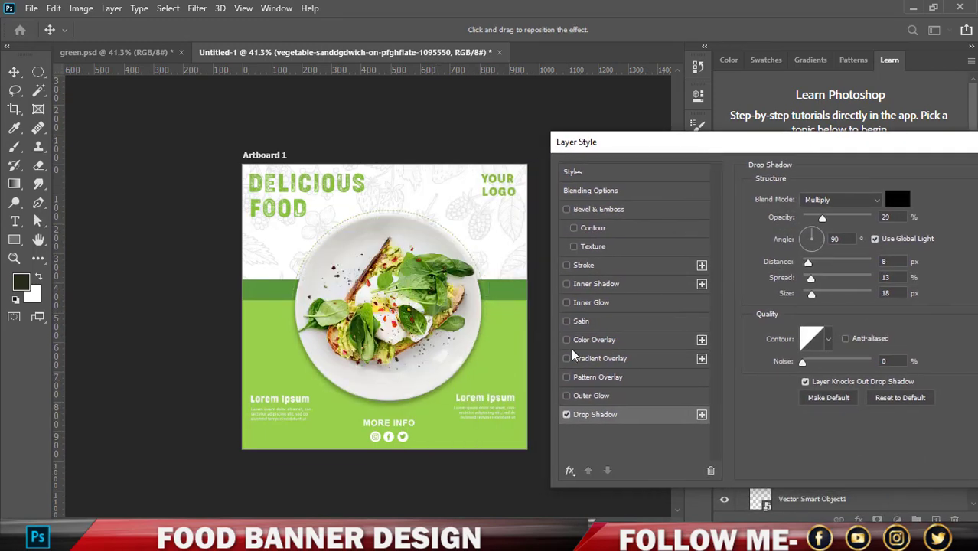
left_click_drag(819, 221, 826, 222)
left_click(811, 277)
left_click_drag(804, 143, 490, 150)
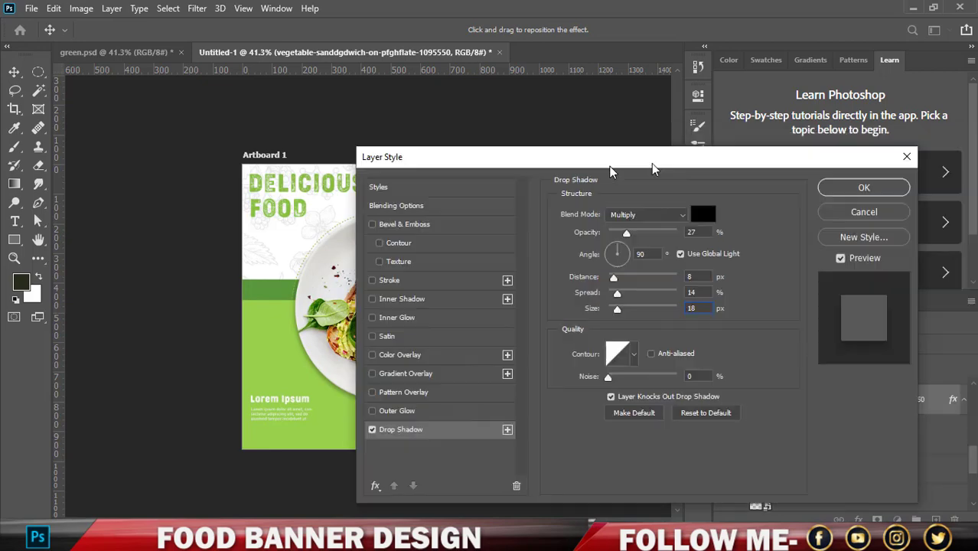
left_click(845, 193)
left_click(656, 272)
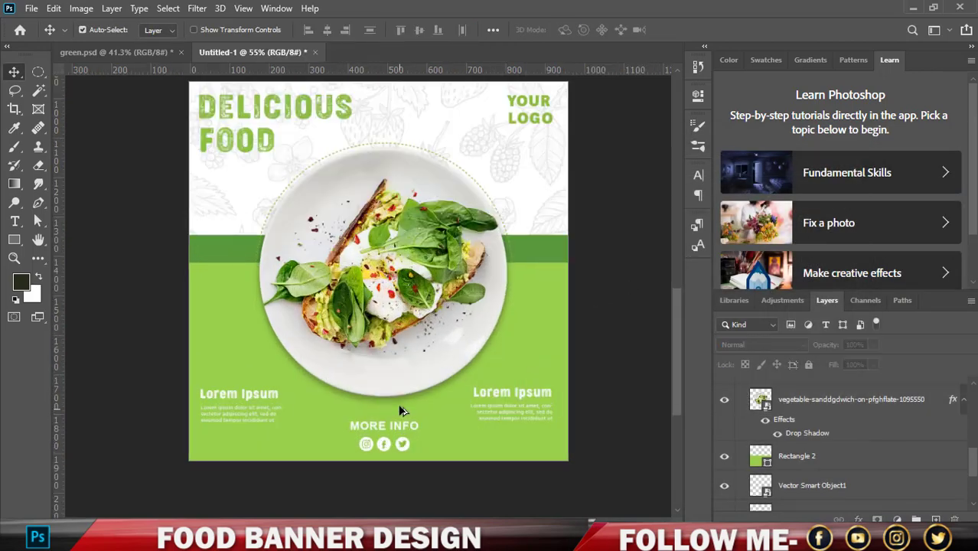
scroll(398, 403, "up", 3)
scroll(378, 397, "down", 2)
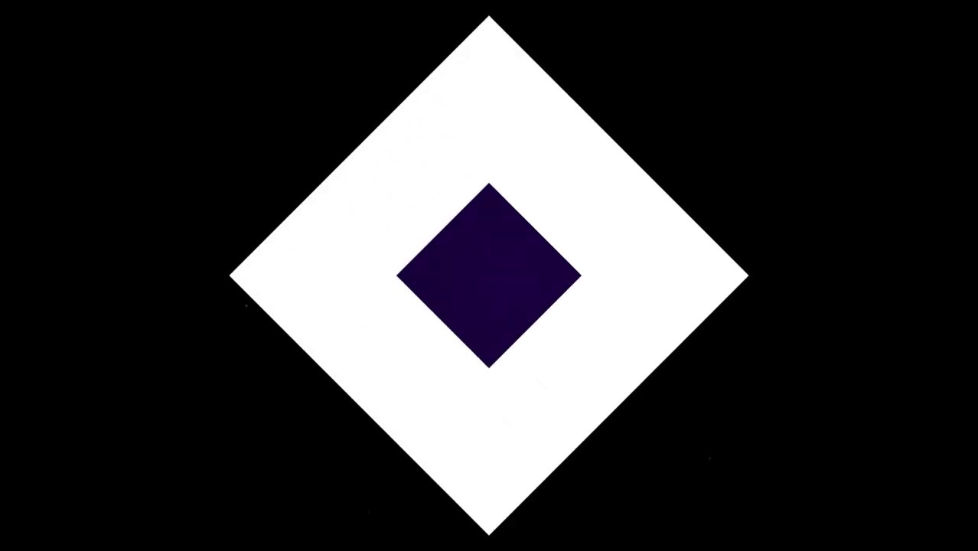